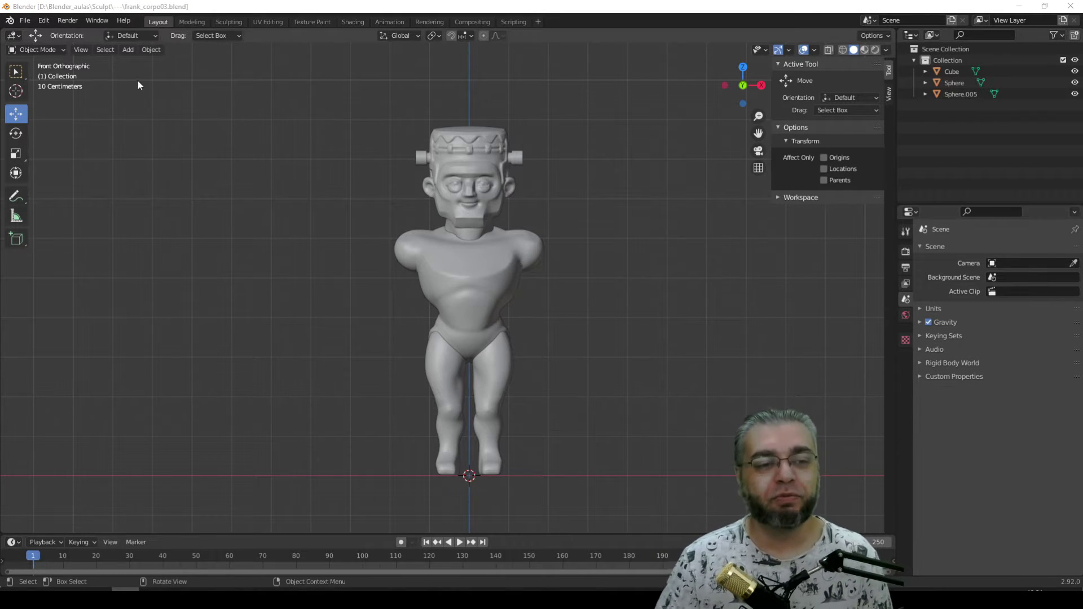
Add a default cylinder (32 vertices, 1 m radius, 2 m depth) at the origin.
left_click(126, 50)
mouse_move(161, 63)
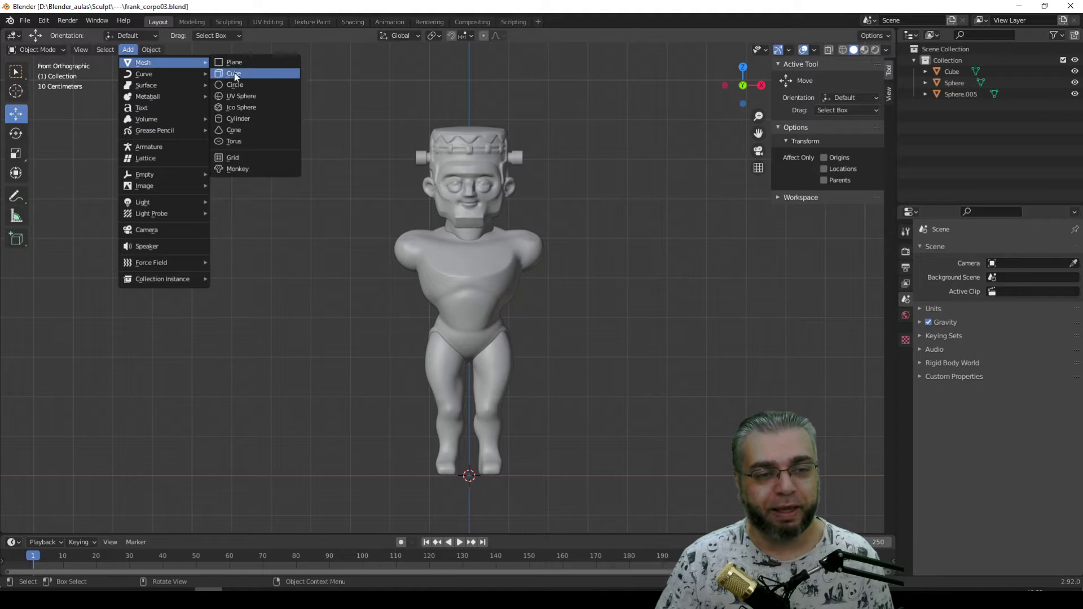
left_click(235, 117)
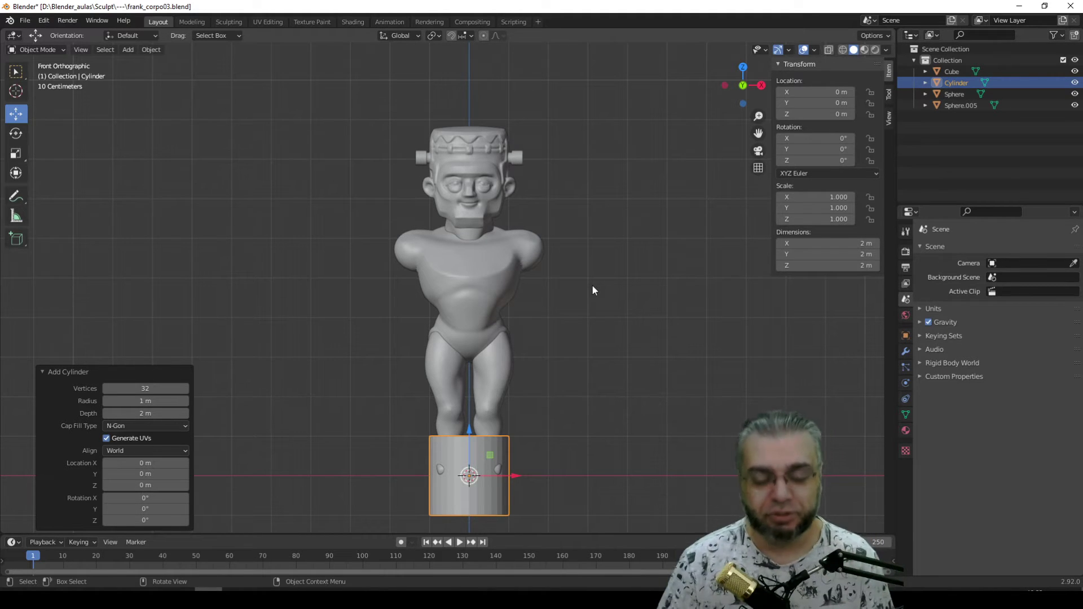
Shrink the cylinder to about 0.828 m wide and move it up beside the chest.
key("s")
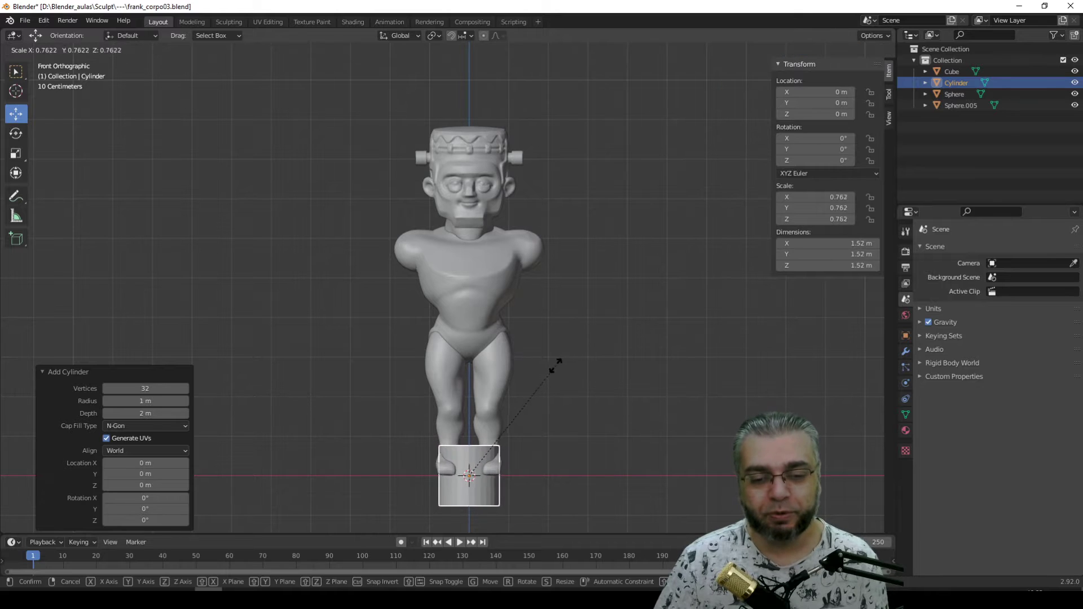
left_click(524, 414)
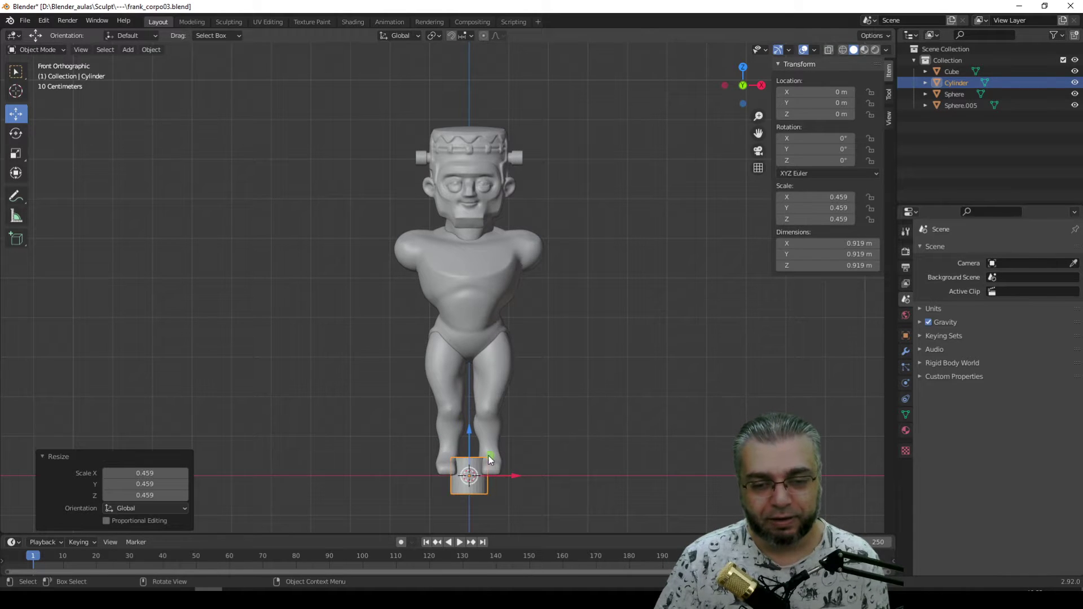
left_click_drag(489, 456, 548, 253)
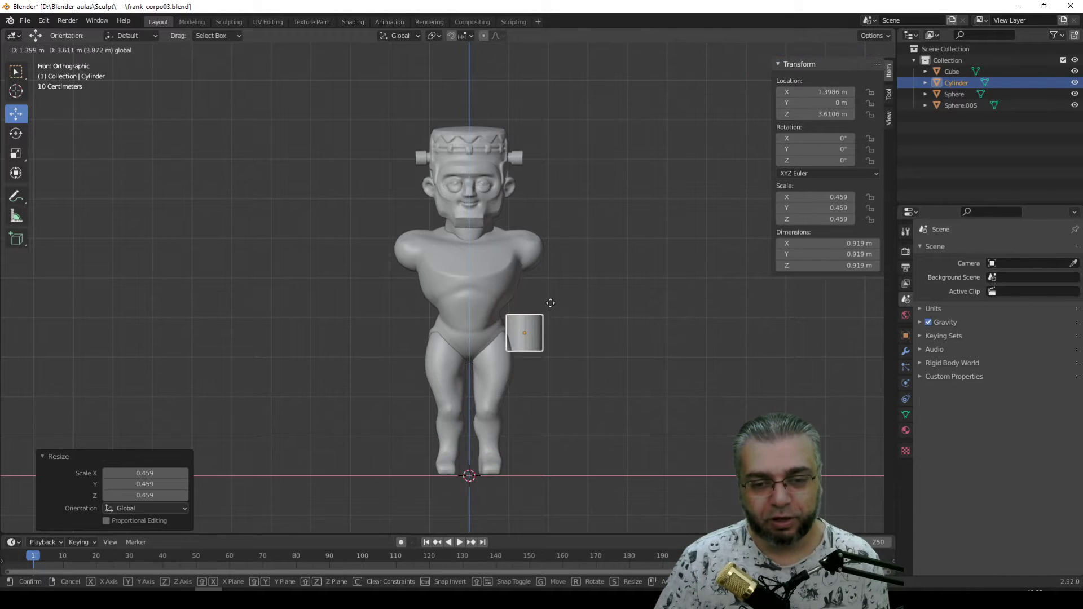
key("s")
left_click(620, 204)
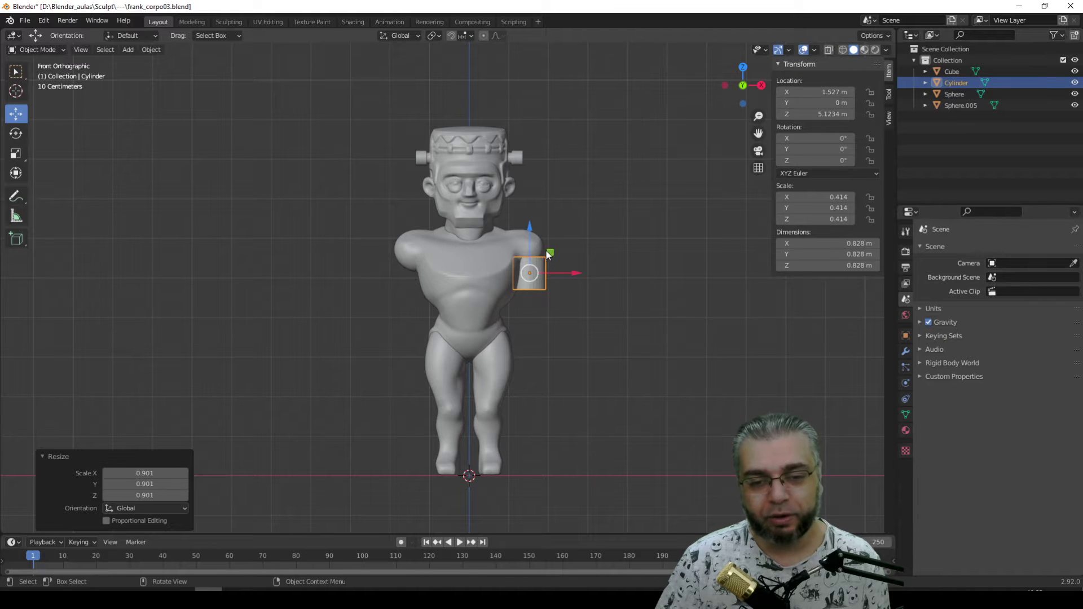
left_click_drag(547, 255, 543, 255)
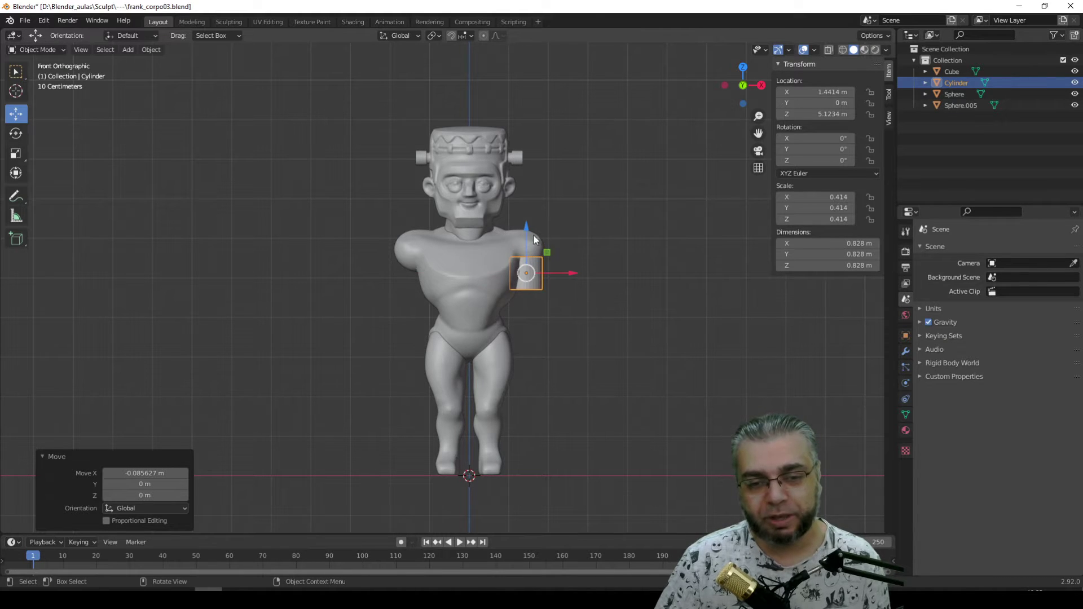
scroll(543, 257, "up", 1)
scroll(547, 273, "up", 1)
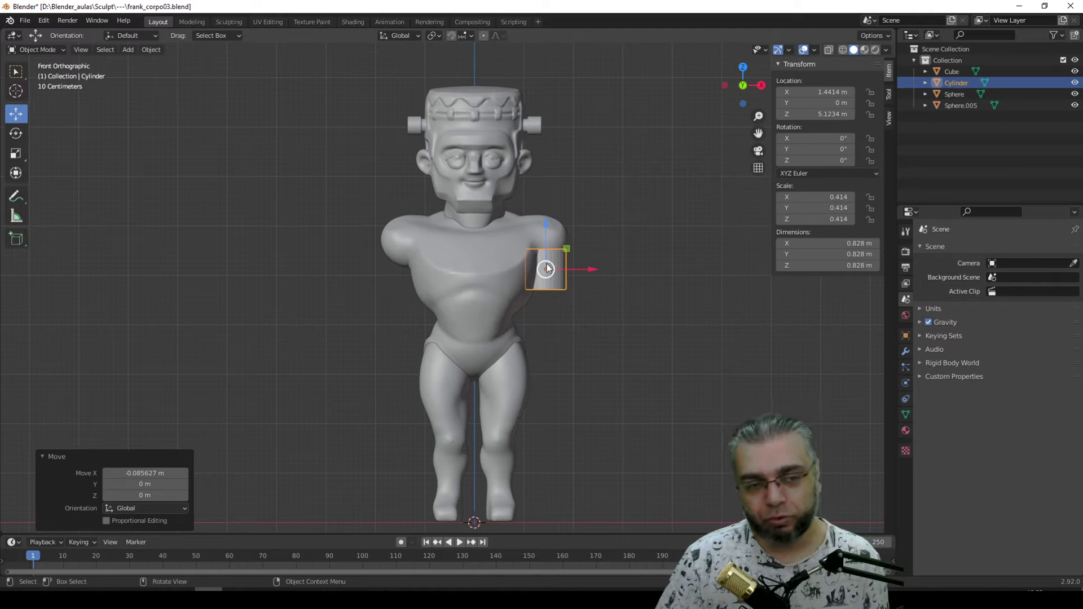
Stretch the cylinder to about 2.98 m tall and slide it out to the shoulder.
left_click(16, 154)
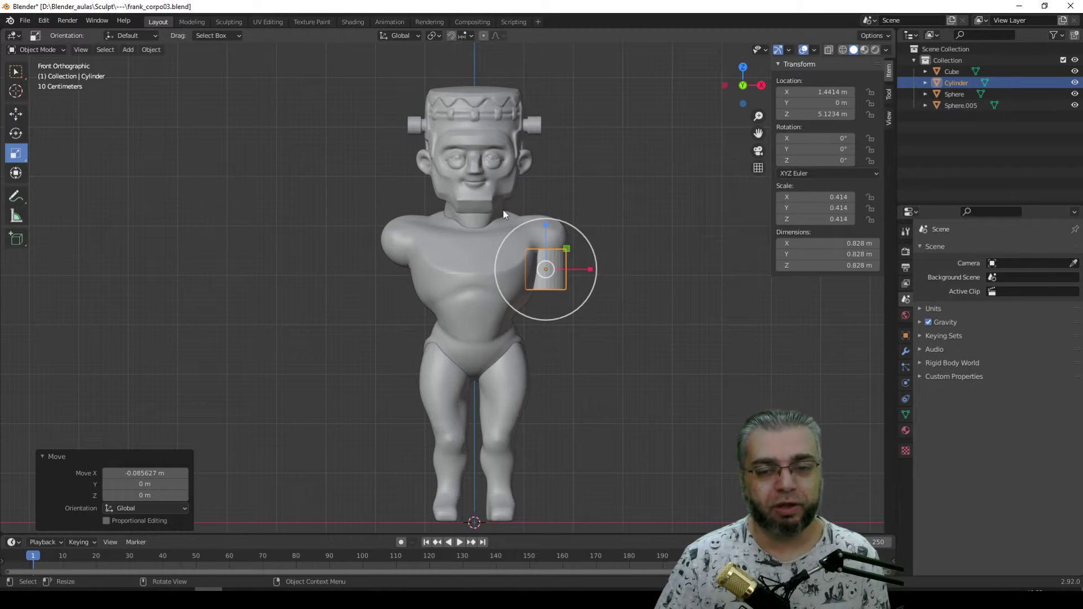
left_click_drag(544, 227, 544, 100)
left_click(22, 115)
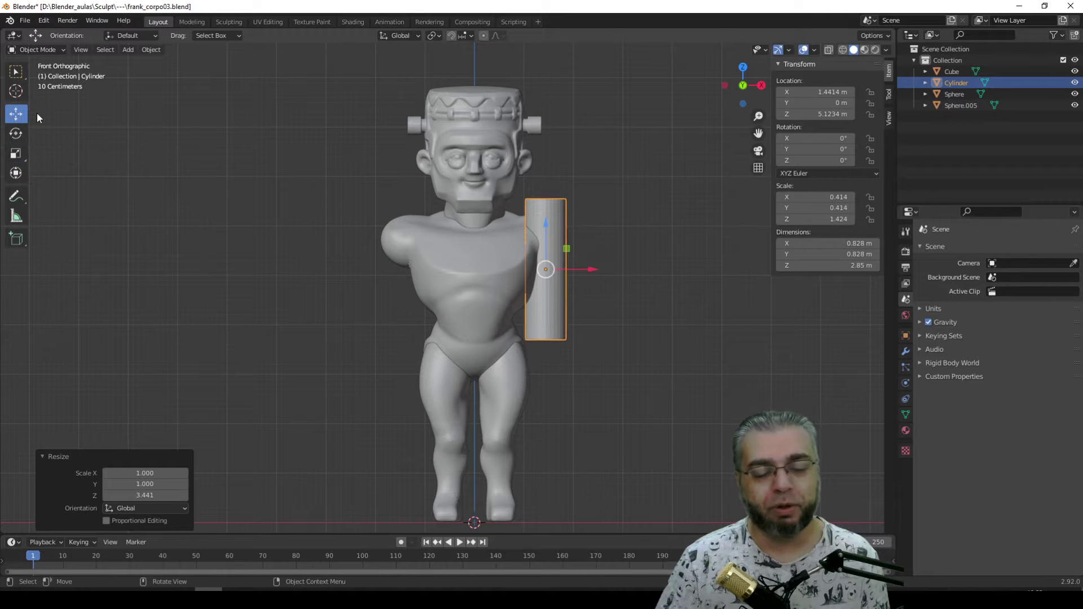
left_click_drag(563, 248, 485, 283)
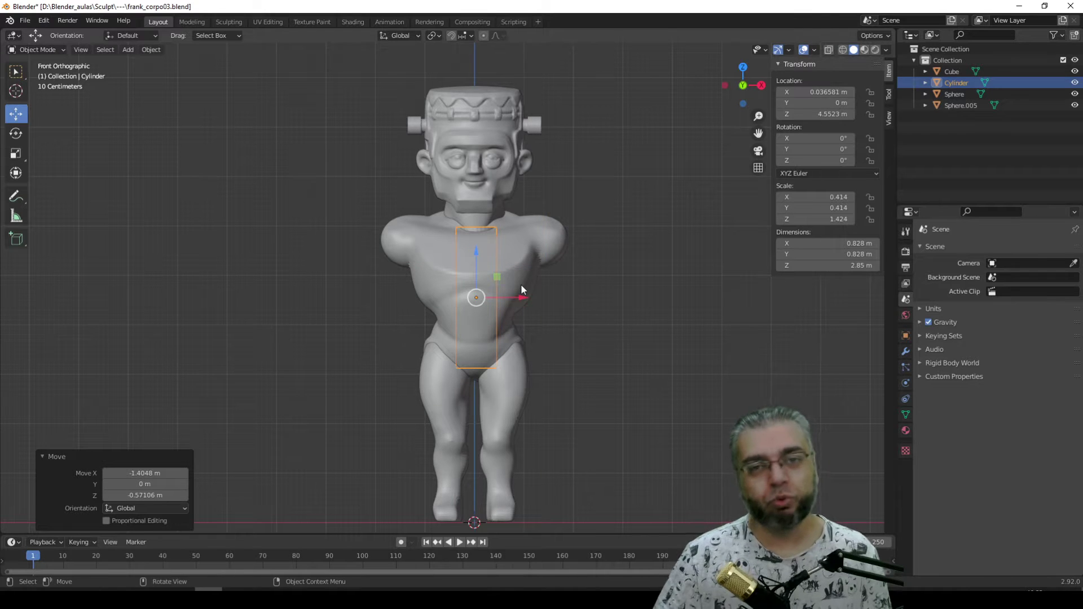
left_click(16, 153)
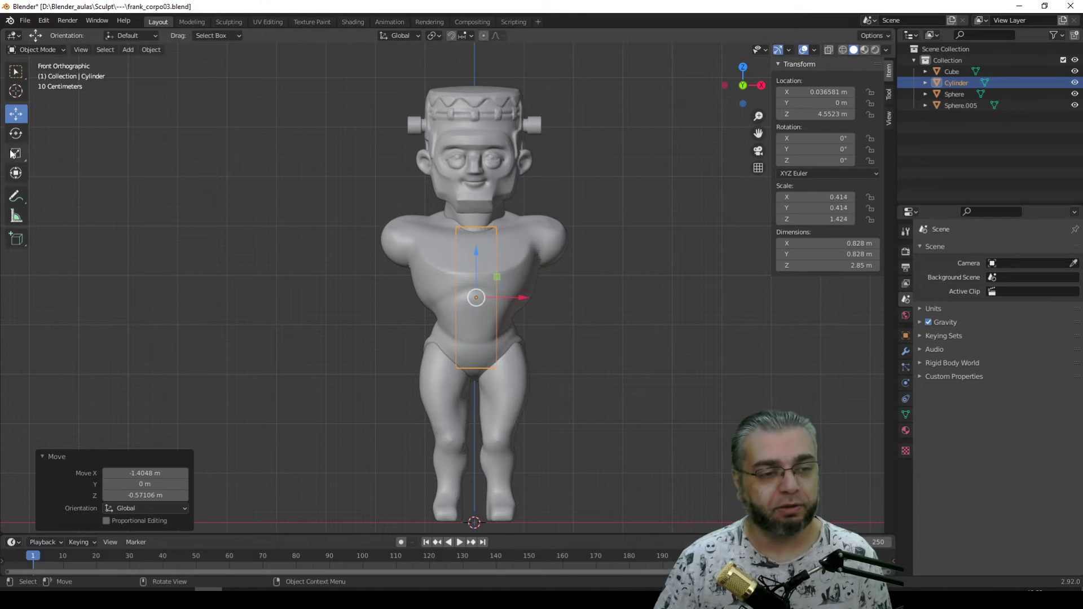
left_click_drag(476, 253, 477, 245)
left_click(20, 117)
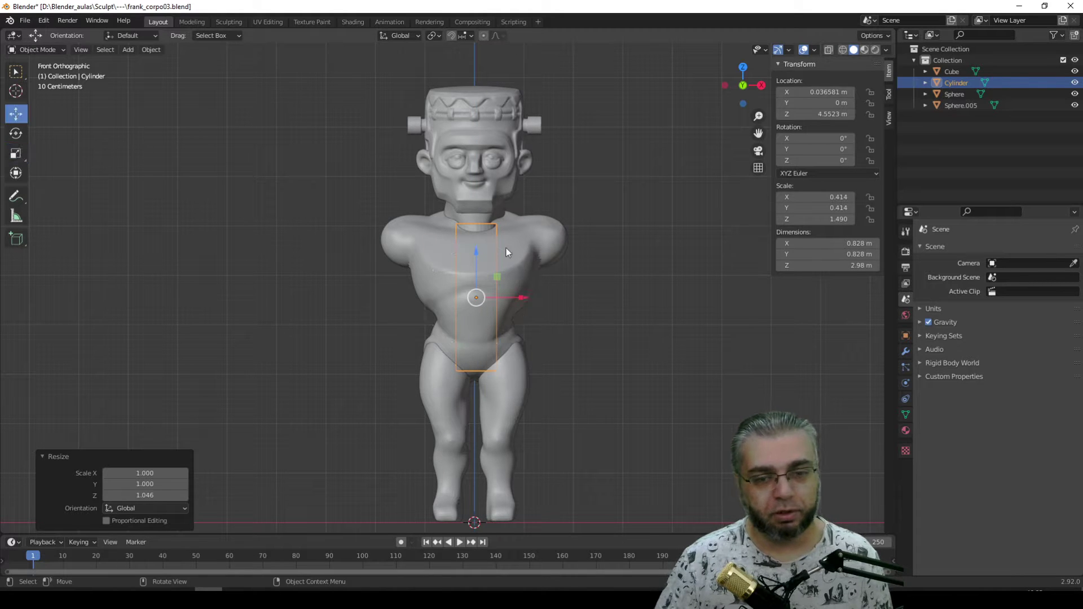
left_click_drag(501, 302, 587, 300)
Push the arm cylinder slightly back in depth and frame the character in side view.
key("KP_4")
key("KP_4")
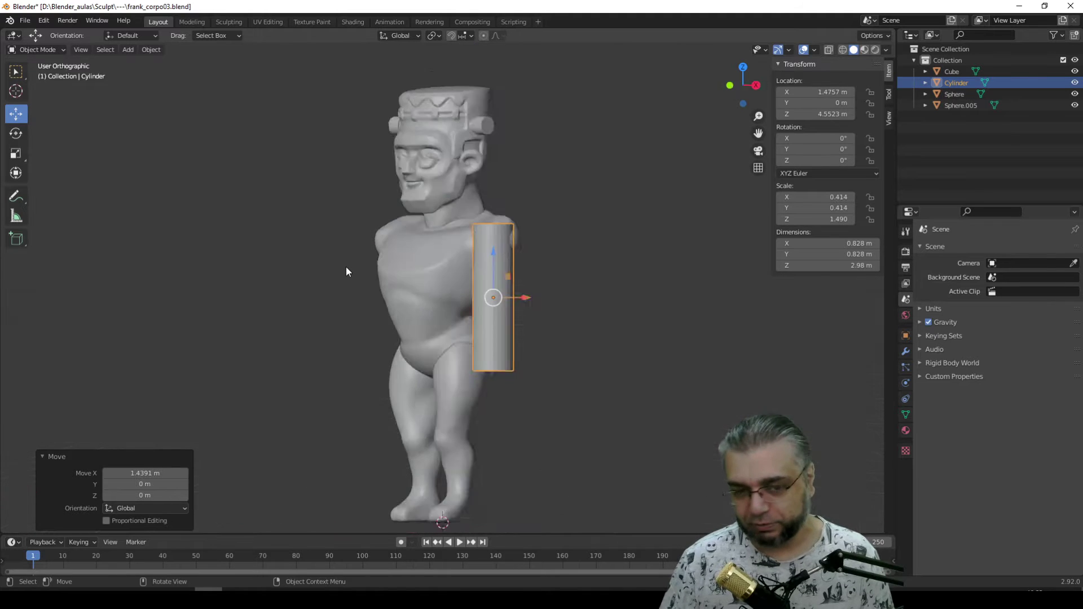
key("KP_3")
left_click_drag(453, 300, 461, 300)
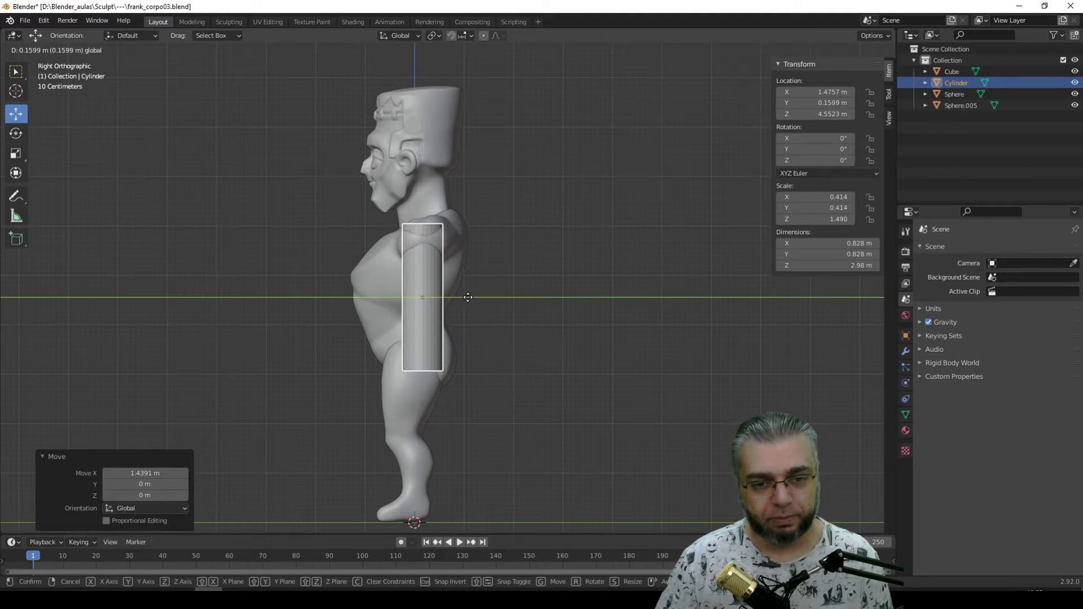
left_click(506, 372)
mouse_move(506, 372)
middle_mouse_down()
mouse_move(617, 374)
mouse_move(547, 394)
middle_mouse_up()
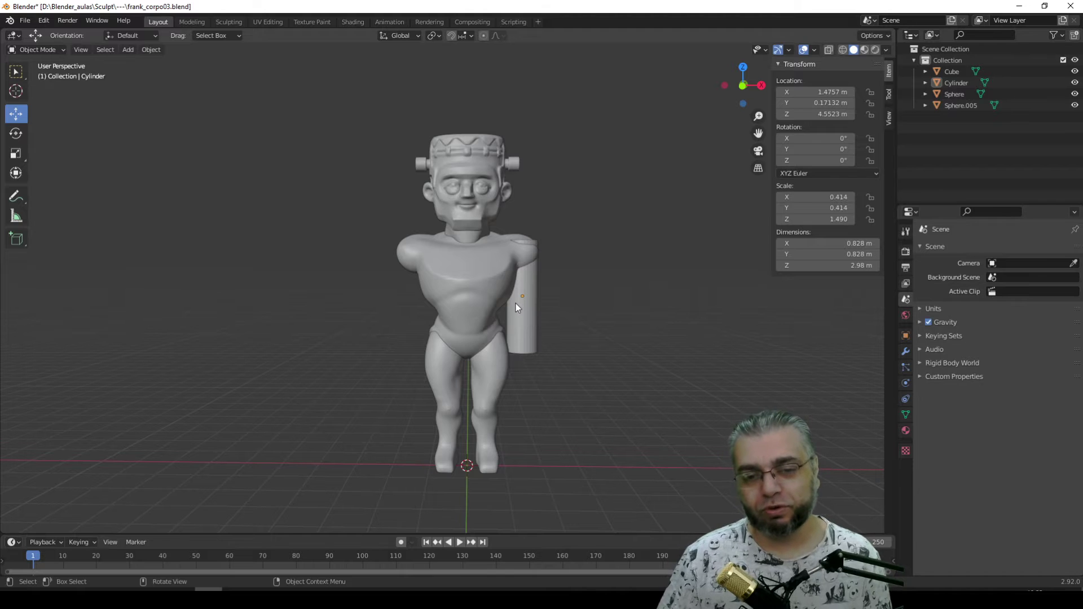
key("KP_3")
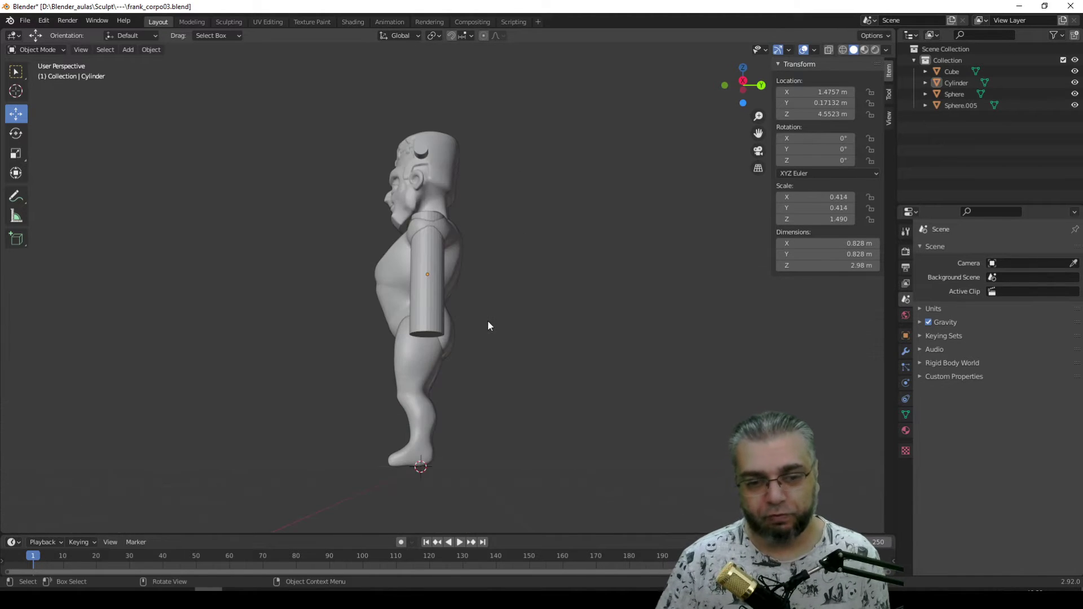
key("KP_3")
mouse_move(235, 343)
middle_mouse_down("ctrl")
mouse_move(372, 412)
mouse_move(303, 278)
middle_mouse_up("ctrl")
middle_click_drag(358, 337, 377, 334, "shift")
Duplicate the arm cylinder and shorten the copy at shoulder height.
left_click(457, 309)
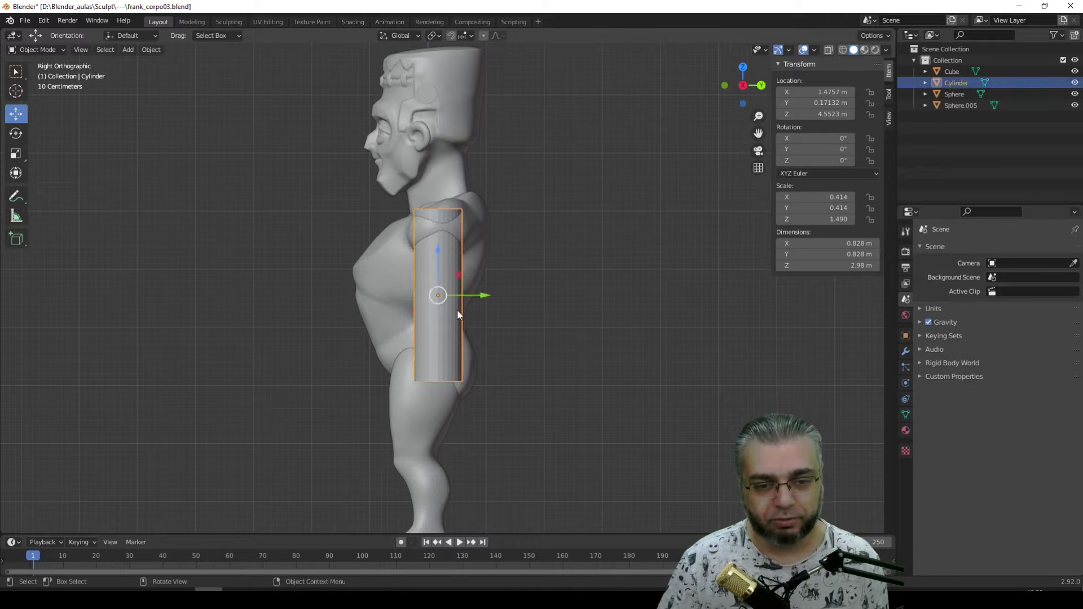
key("shift+d")
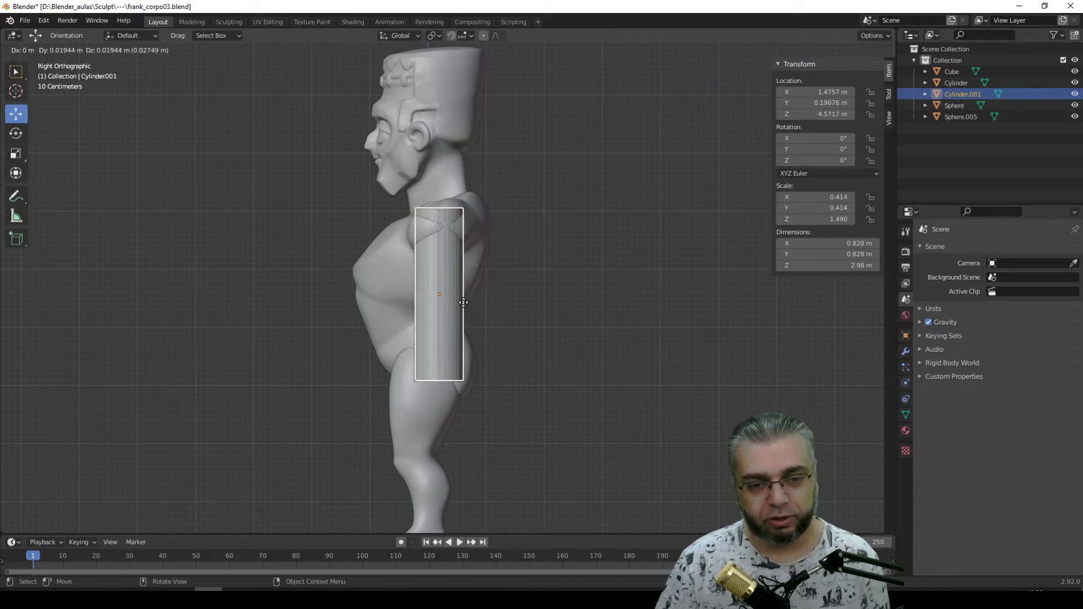
right_click(453, 313)
left_click_drag(478, 298, 421, 298)
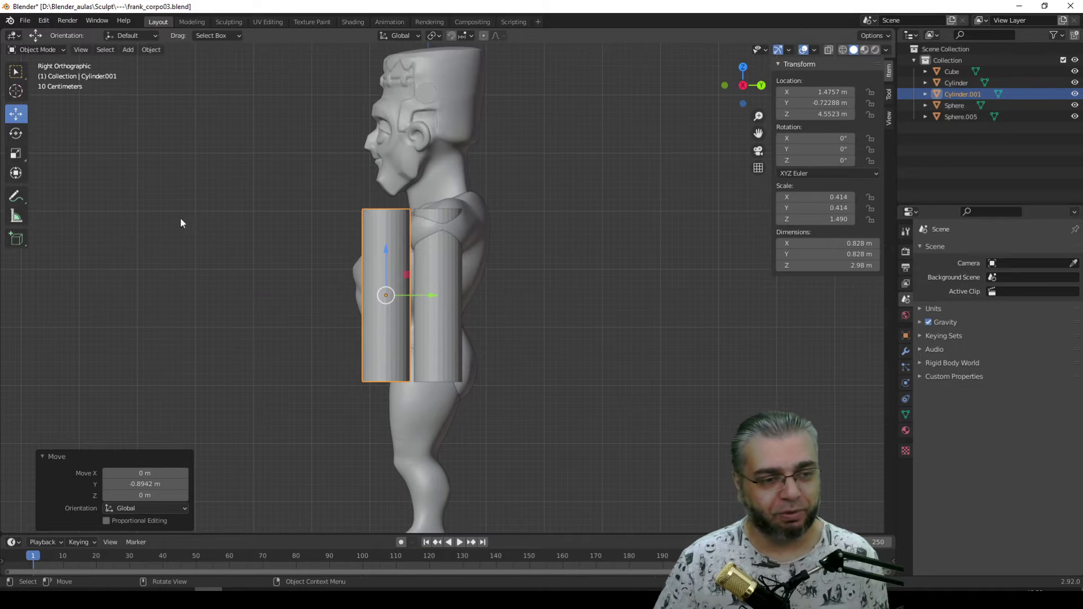
left_click(15, 157)
mouse_move(390, 250)
left_mouse_down()
mouse_move(387, 282)
mouse_move(389, 208)
left_mouse_up()
left_click(16, 113)
left_click(417, 197)
Undo an accidental head duplicate, then copy the short cylinder and stack it below.
key("shift+d")
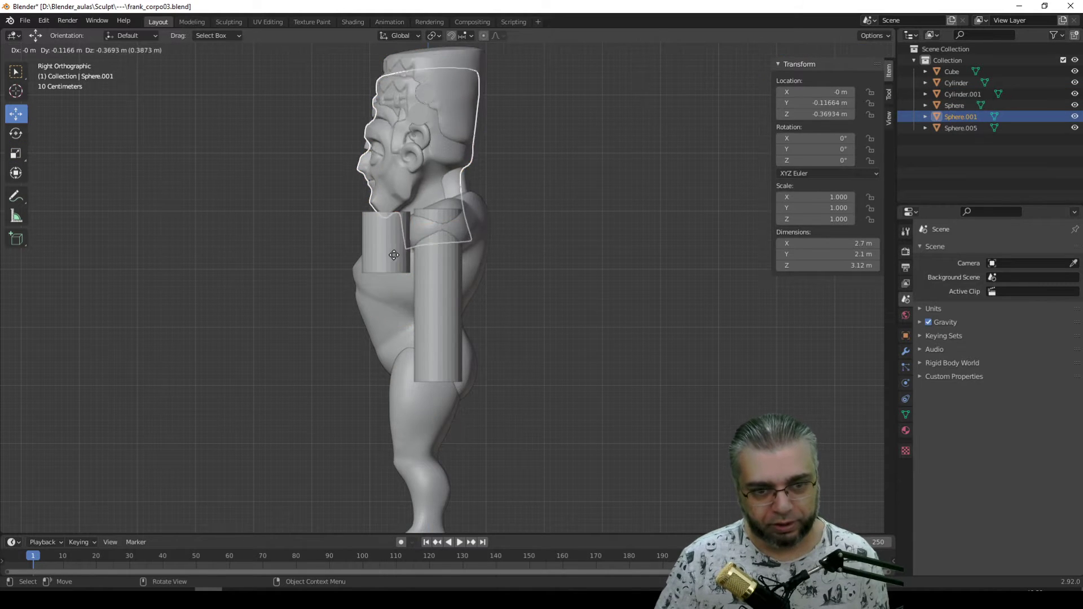
key("Escape")
key("ctrl+z")
left_click(382, 240)
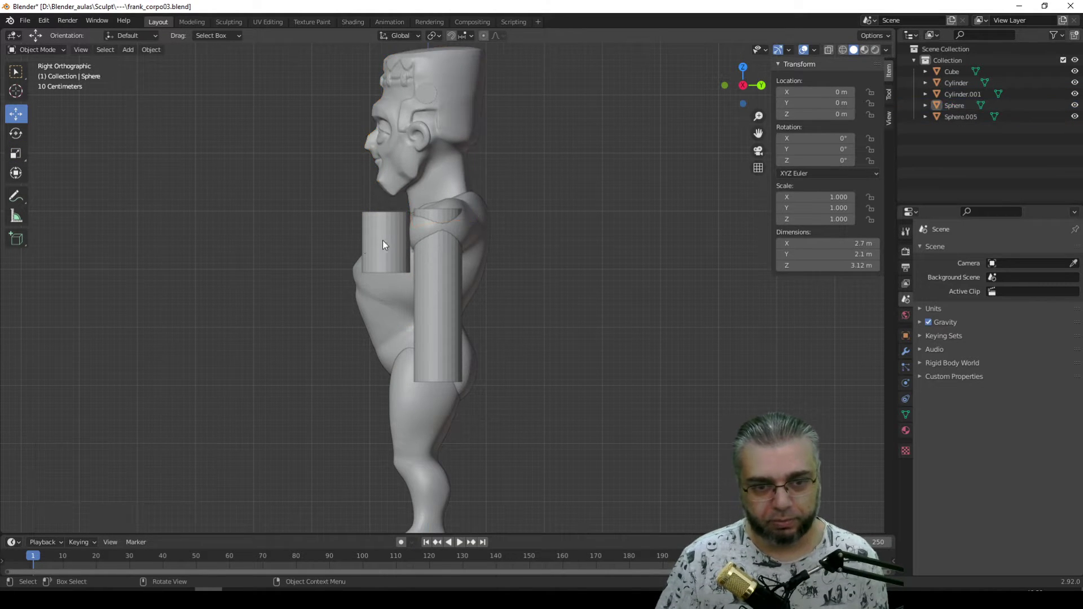
key("shift+d")
key("Escape")
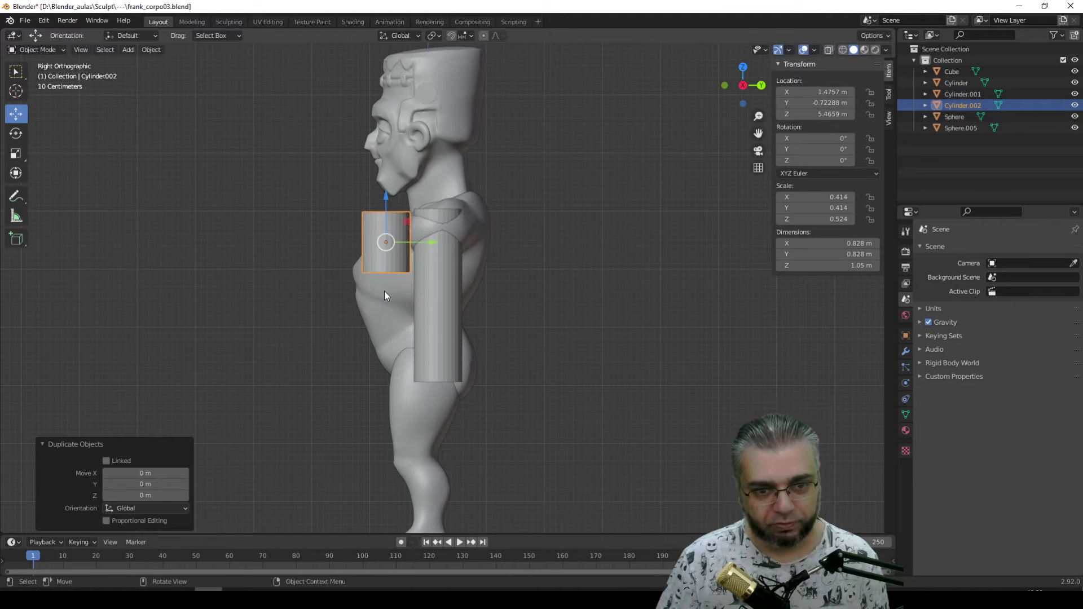
left_click_drag(381, 203, 392, 265)
left_click(372, 244, "shift")
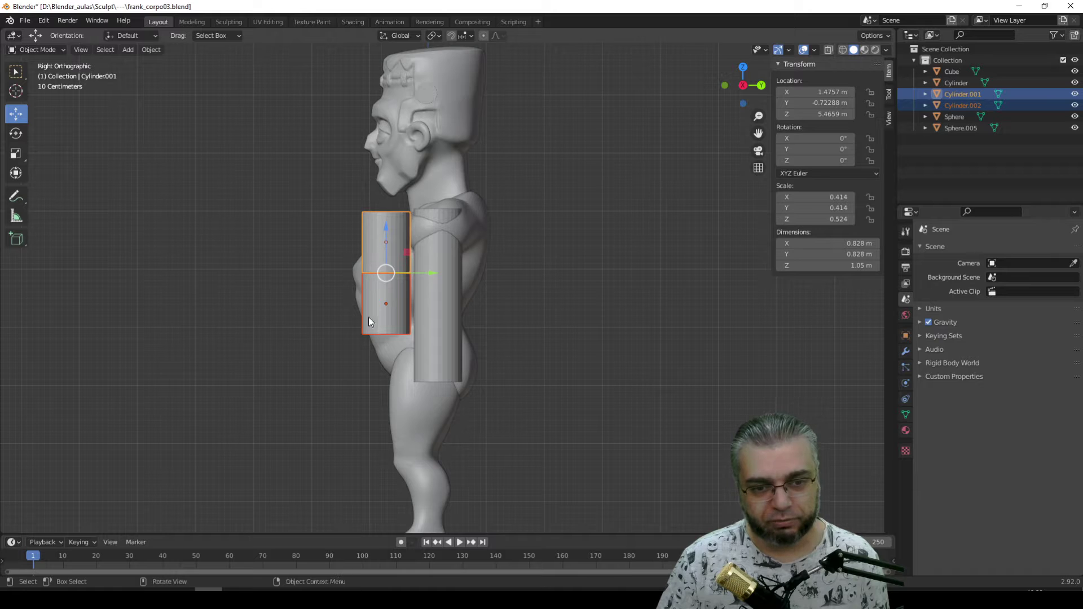
Stretch the upper cylinder taller and lower both stacked cylinders together.
left_click(16, 152)
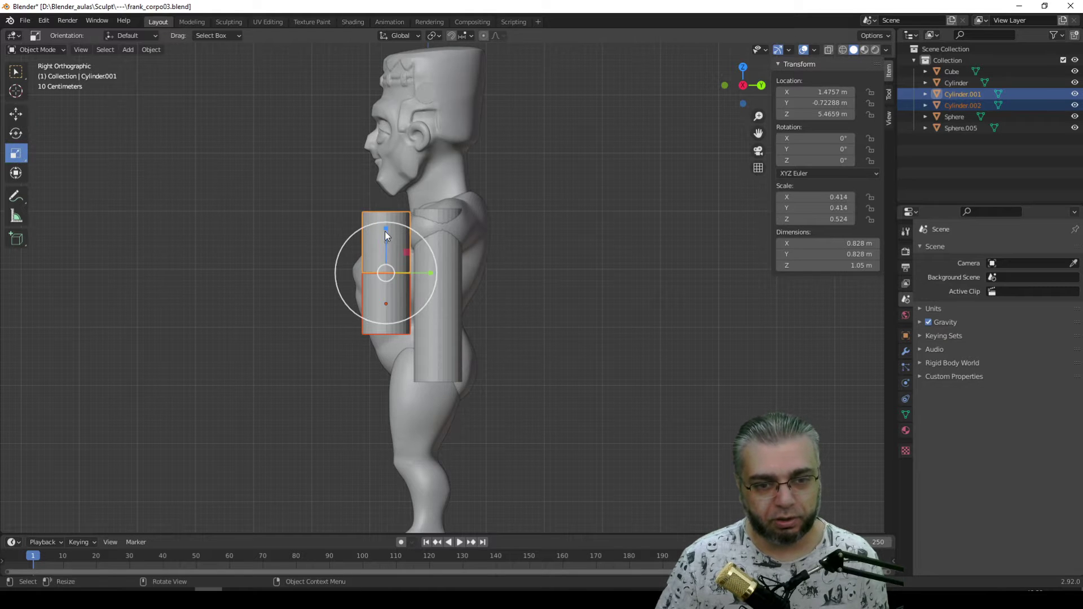
left_click_drag(388, 229, 390, 206)
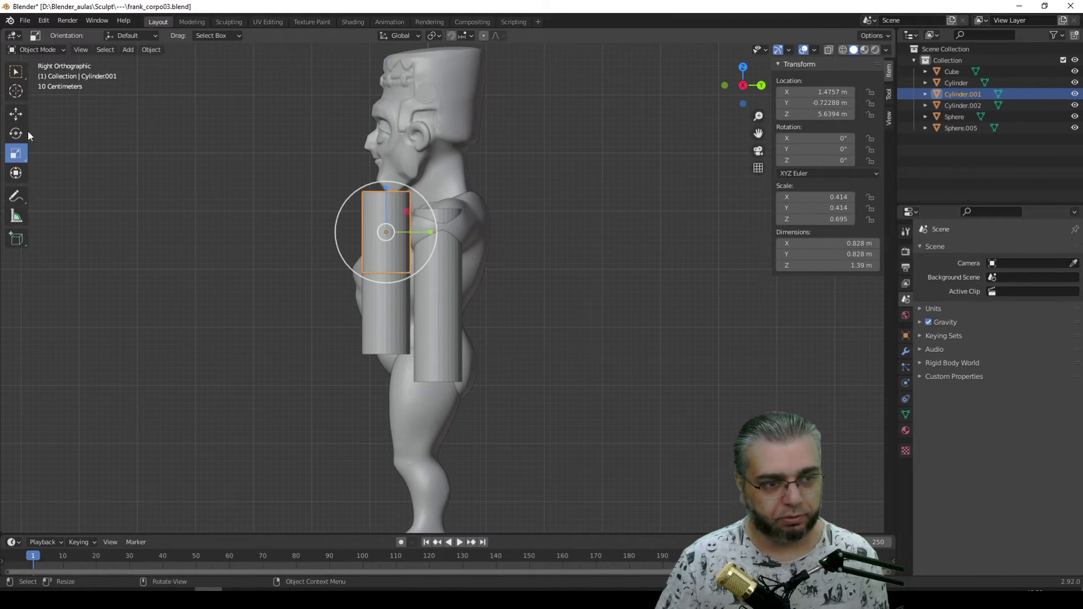
left_click(16, 113)
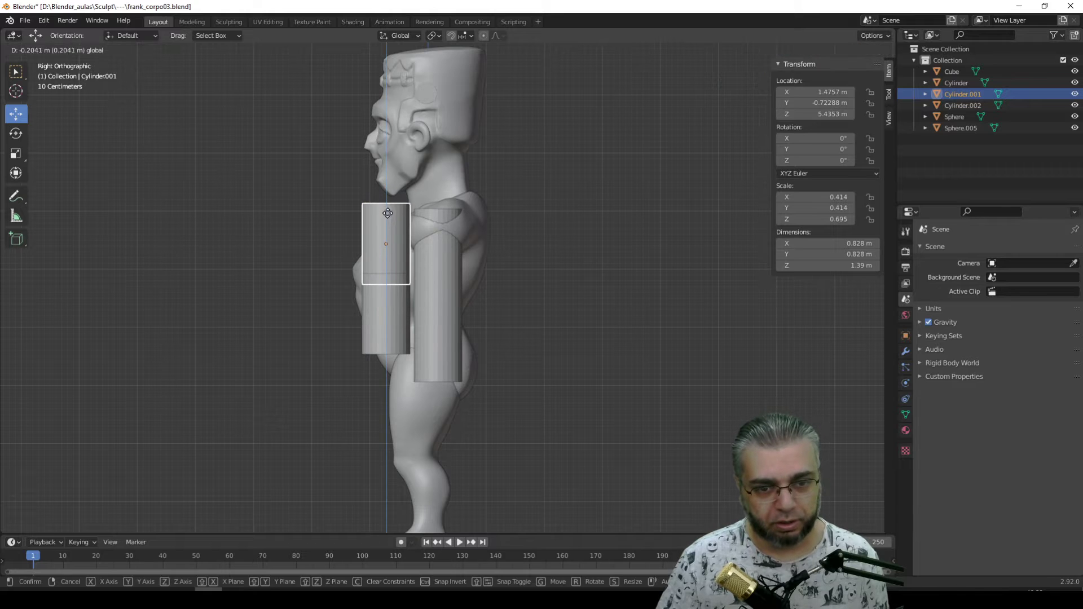
left_click(373, 312, "shift")
left_click_drag(384, 228, 385, 256)
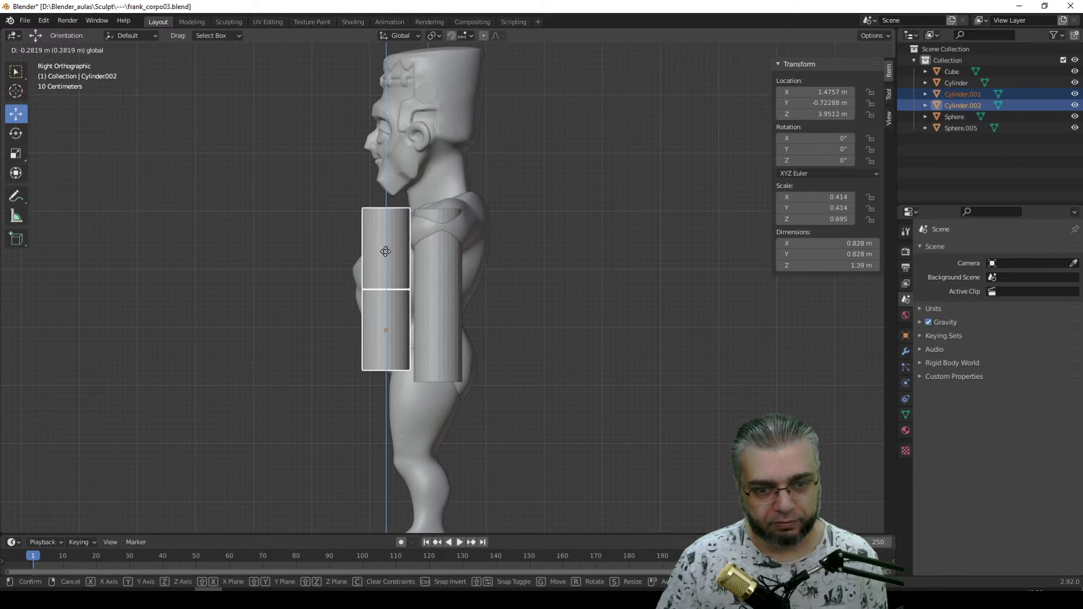
left_click(361, 251)
left_click(16, 153)
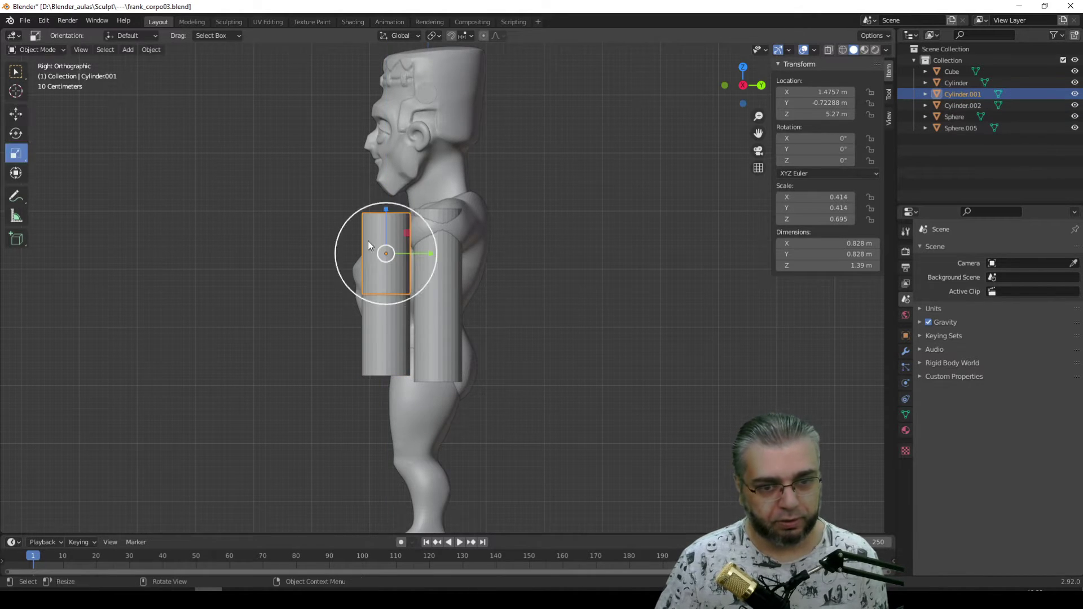
mouse_move(385, 207)
left_mouse_down()
mouse_move(391, 196)
mouse_move(390, 242)
left_mouse_up()
left_click(373, 340, "shift")
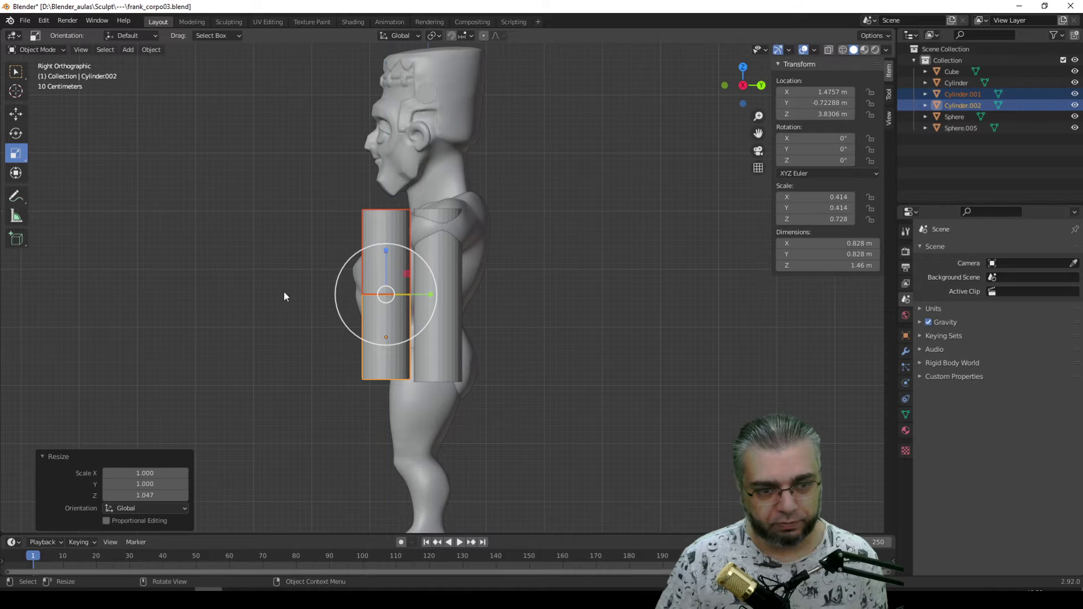
left_click(283, 292)
Delete the extra rear cylinder and slide both arm cylinders back onto the torso.
left_click(15, 113)
left_click(439, 302)
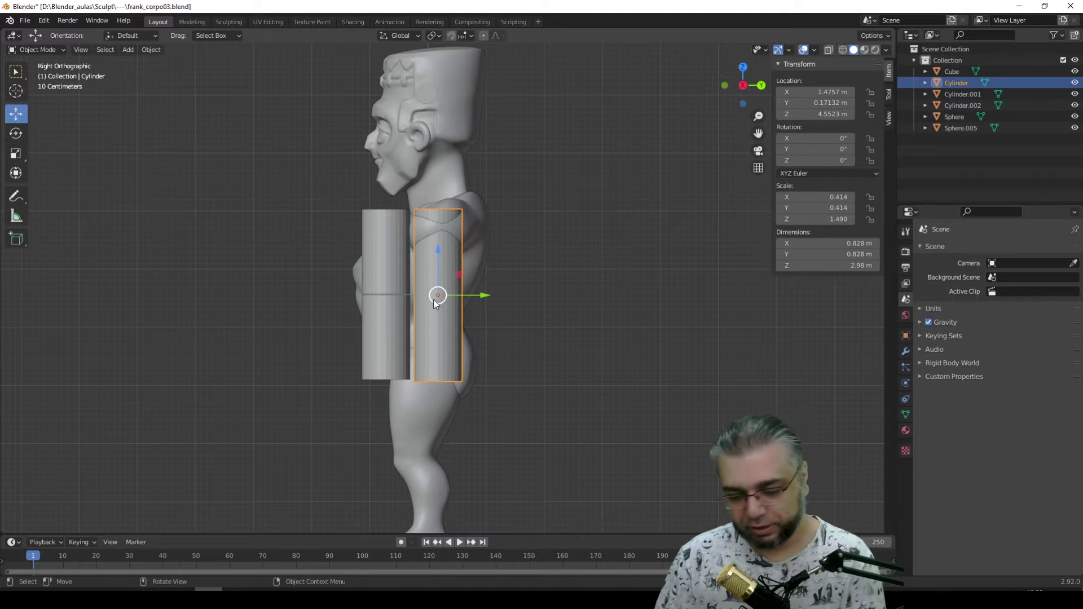
key("Delete")
left_click(374, 266)
left_click(400, 335, "shift")
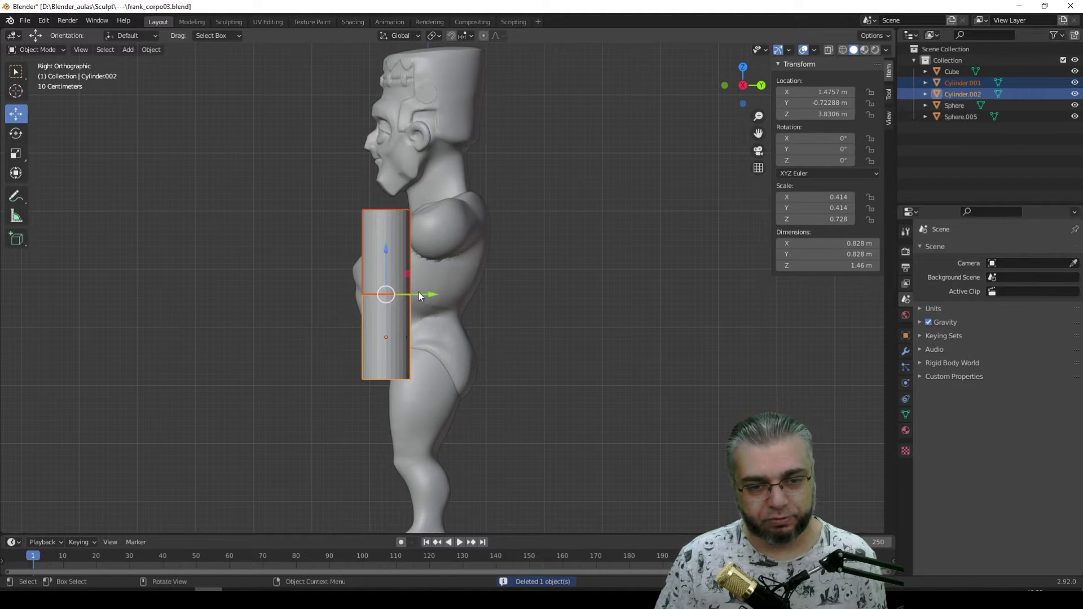
left_click_drag(429, 295, 488, 309)
left_click(510, 338)
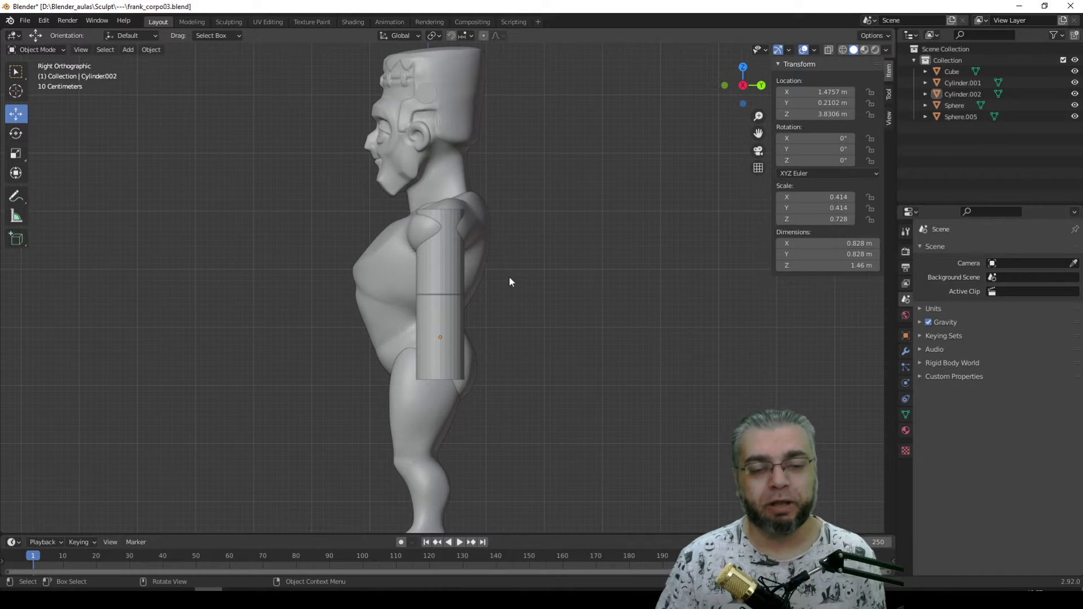
Thin the lower arm cylinder to about 0.513 m wide as the forearm.
scroll(499, 313, "down", 2)
scroll(474, 327, "up", 2)
scroll(448, 284, "up", 2)
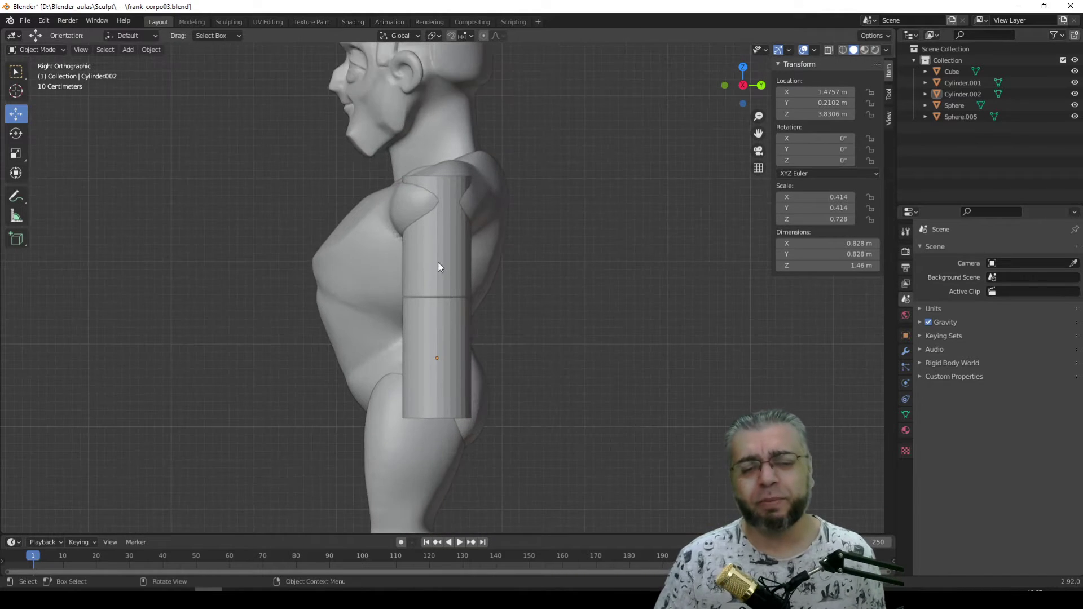
left_click(434, 335)
mouse_move(428, 304)
middle_mouse_down()
mouse_move(544, 380)
mouse_move(518, 384)
mouse_move(521, 393)
mouse_move(469, 355)
mouse_move(489, 381)
middle_mouse_up()
scroll(518, 388, "up", 3)
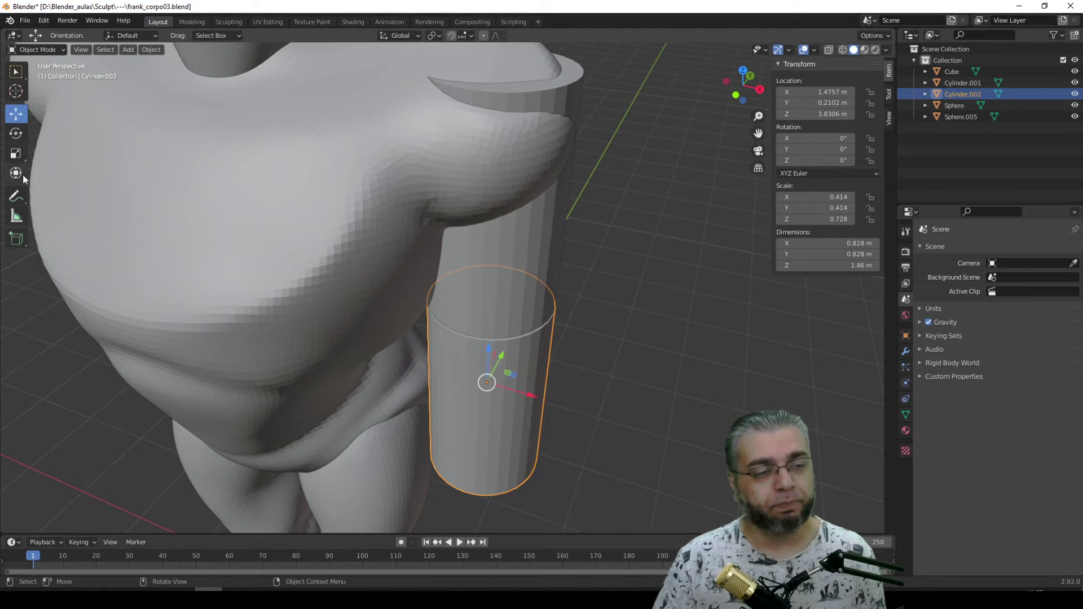
left_click(17, 154)
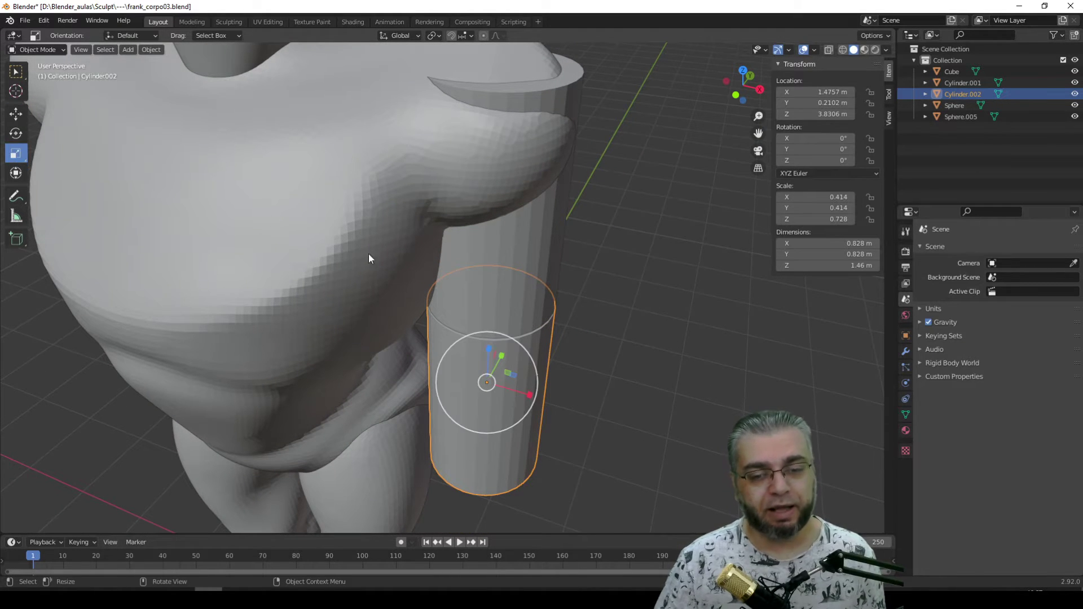
middle_click_drag(513, 382, 522, 401)
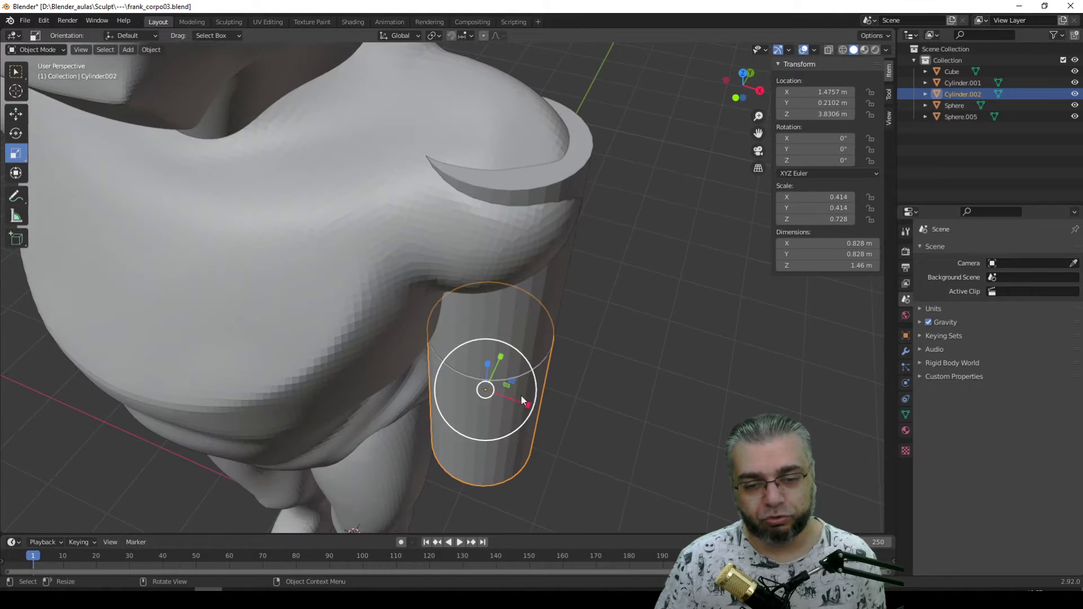
left_click_drag(510, 378, 493, 376)
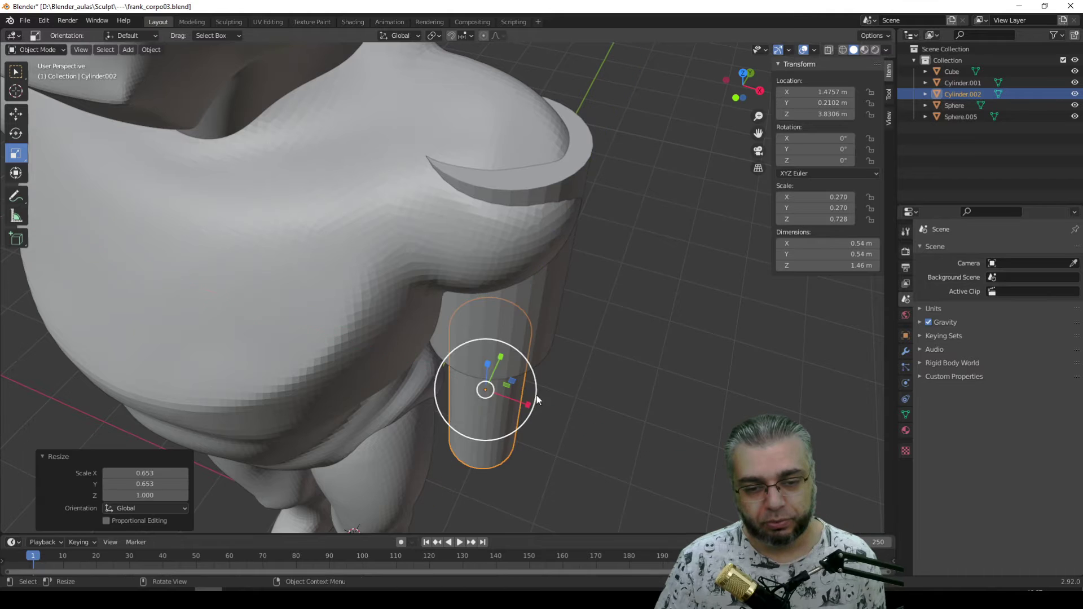
Slim both arm cylinders slightly, leaving the upper one about 0.787 m wide.
left_click(590, 394)
mouse_move(590, 393)
middle_mouse_down()
mouse_move(604, 336)
mouse_move(589, 374)
mouse_move(620, 383)
mouse_move(573, 387)
middle_mouse_up()
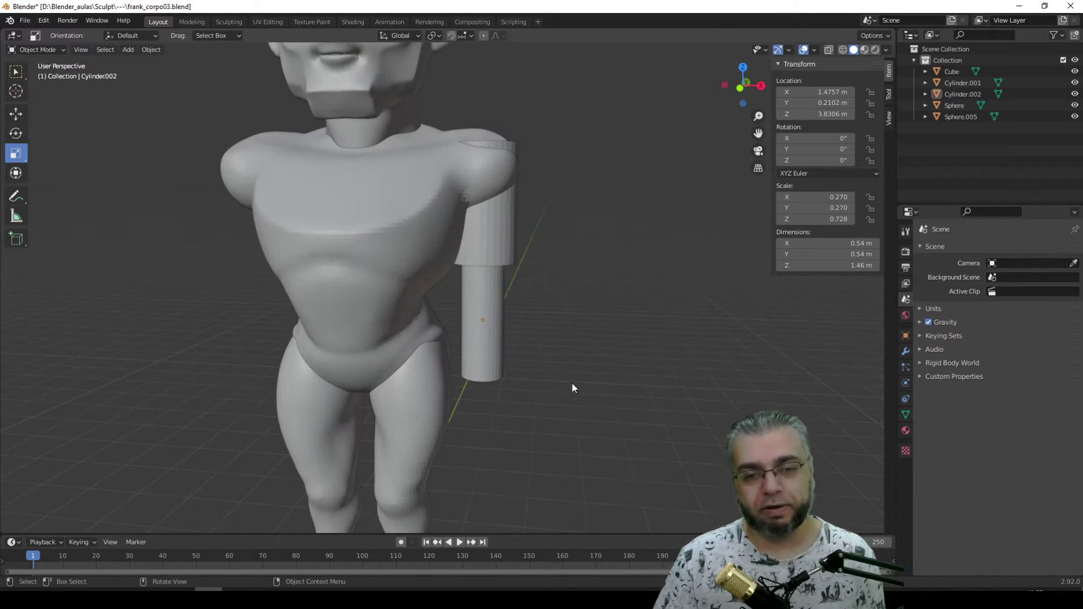
mouse_move(529, 355)
middle_mouse_down()
mouse_move(544, 367)
mouse_move(535, 366)
mouse_move(555, 271)
middle_mouse_up()
left_click_drag(559, 245, 496, 305)
mouse_move(556, 326)
middle_mouse_down()
mouse_move(539, 378)
mouse_move(514, 319)
middle_mouse_up()
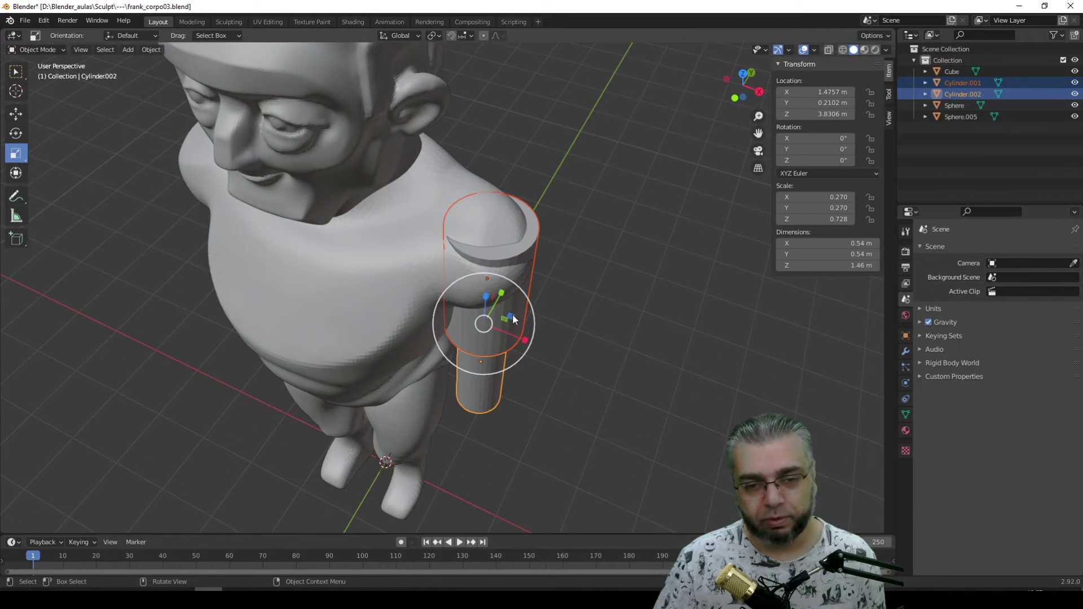
left_click_drag(509, 319, 507, 317)
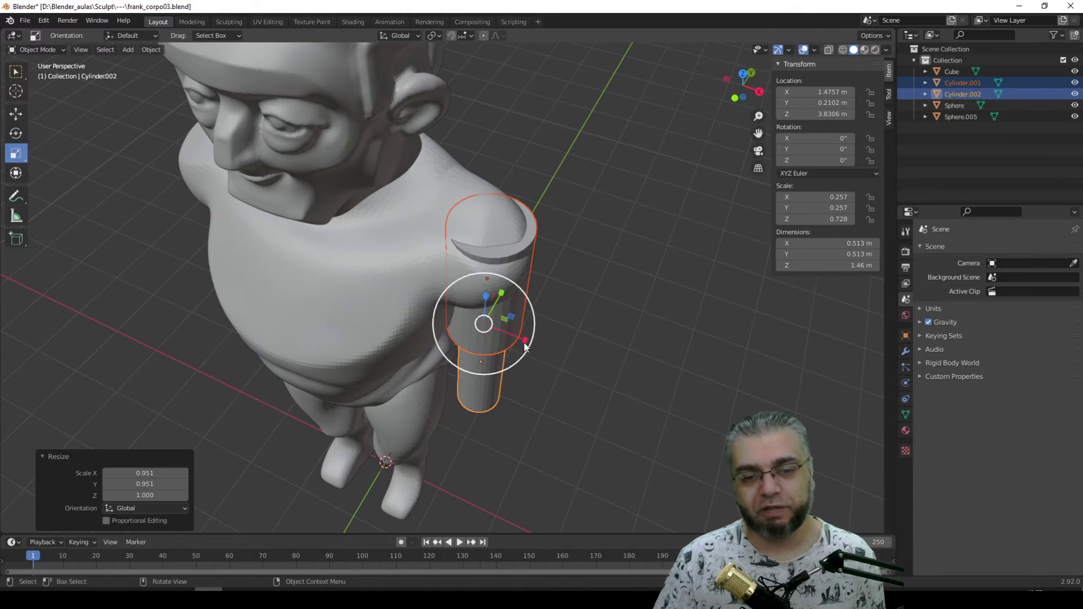
left_click(527, 324)
mouse_move(563, 333)
middle_mouse_down()
mouse_move(551, 355)
mouse_move(452, 203)
middle_mouse_up()
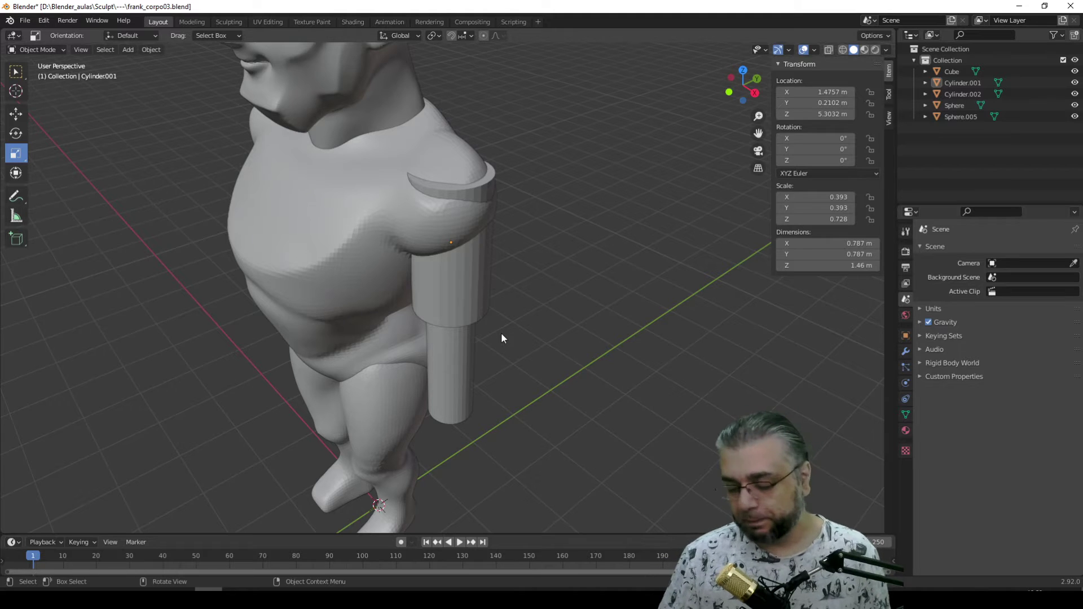
In side view, lower both arm cylinders by about 0.133 m.
key("KP_3")
left_click(15, 113)
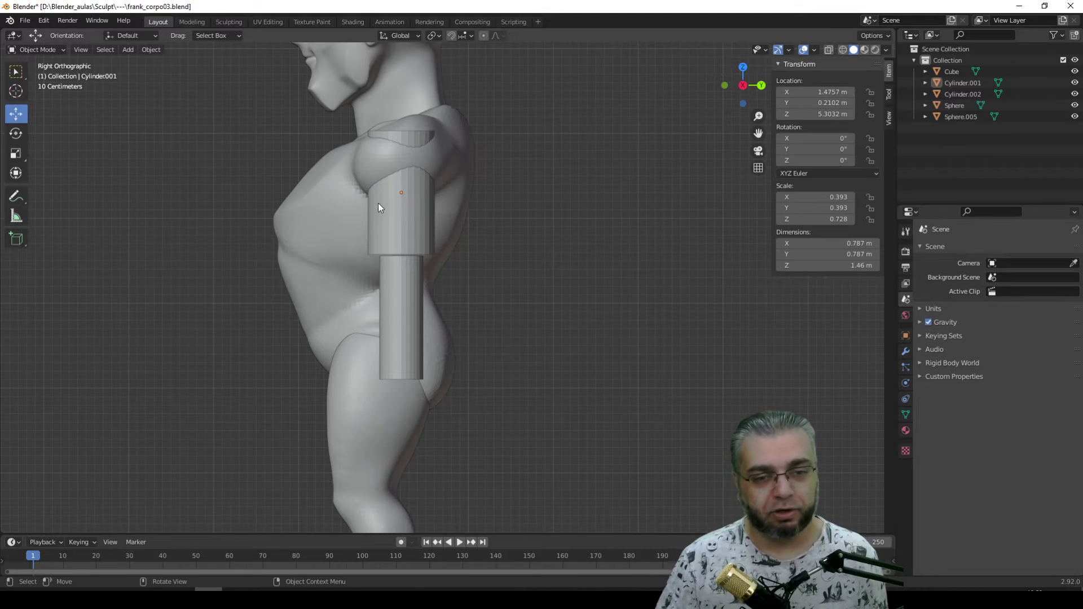
left_click(378, 203)
left_click(403, 270, "shift")
left_click_drag(400, 217, 401, 231)
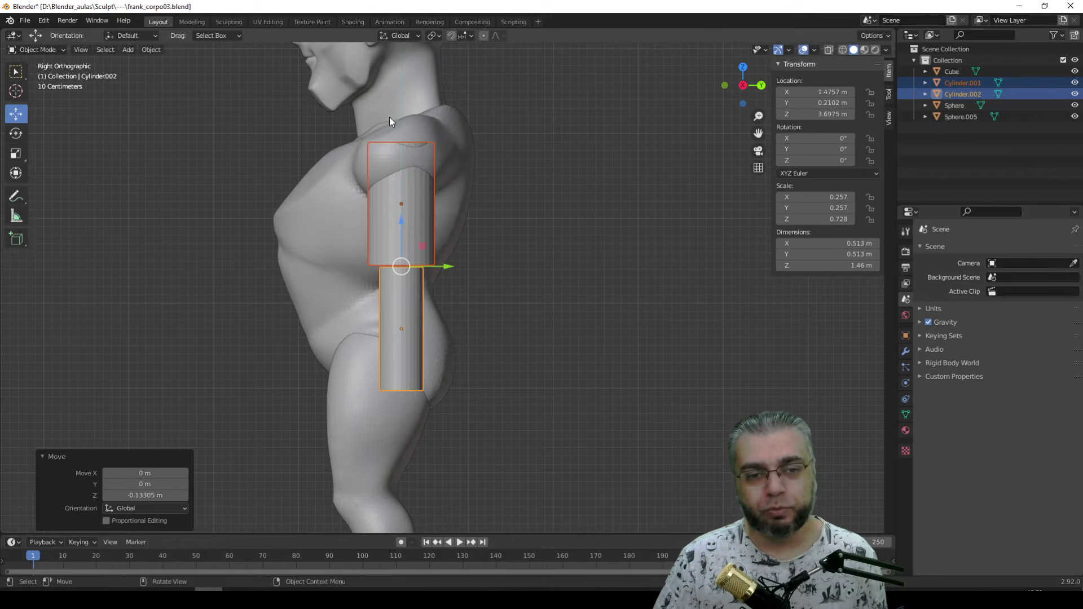
left_click(510, 251)
Add a UV sphere, shrink it and raise it to shoulder height.
left_click(125, 51)
mouse_move(143, 63)
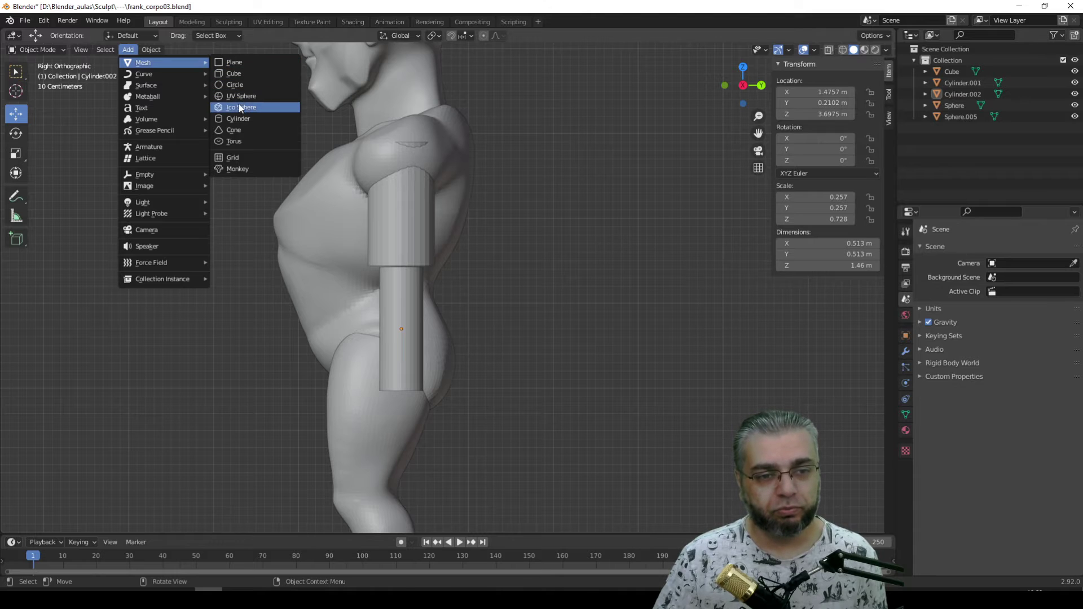
left_click(240, 96)
scroll(382, 252, "down", 8)
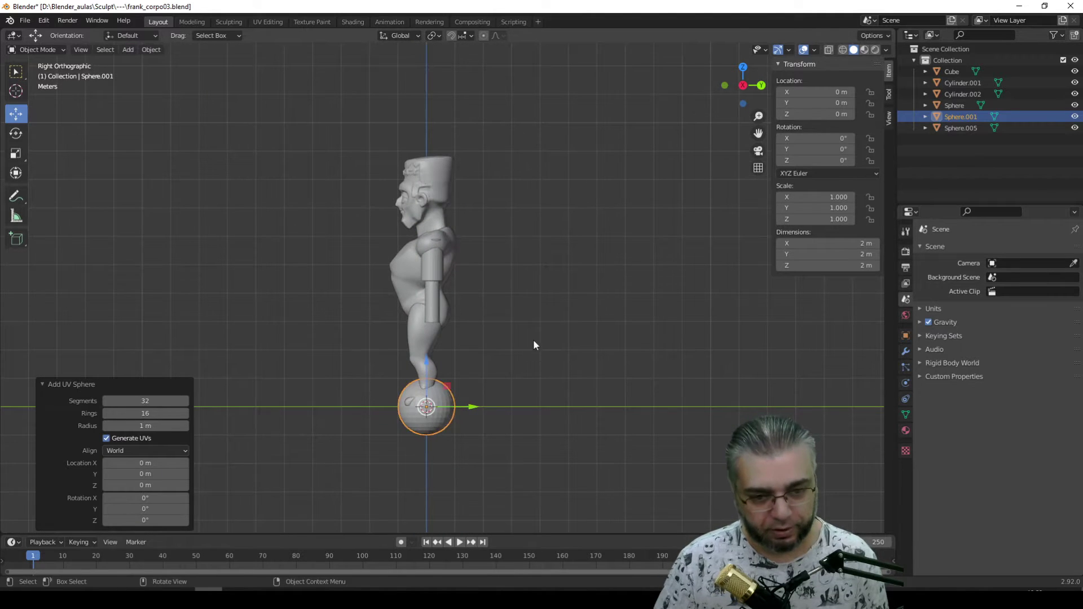
key("s")
left_click(501, 355)
key("g")
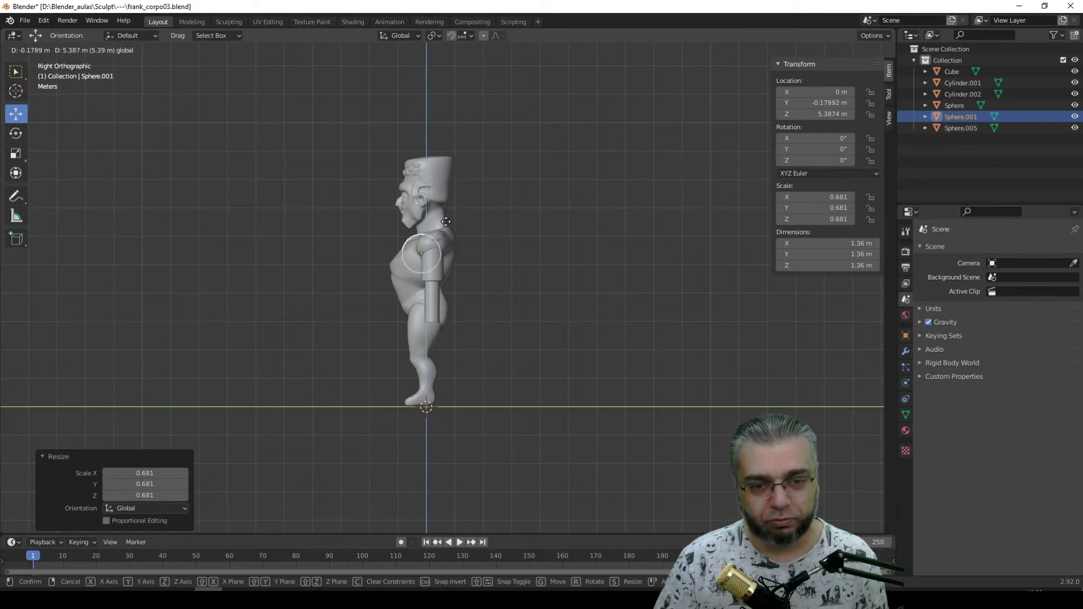
left_click(459, 211)
In front view, slide the sphere along X onto the right shoulder.
key("KP_1")
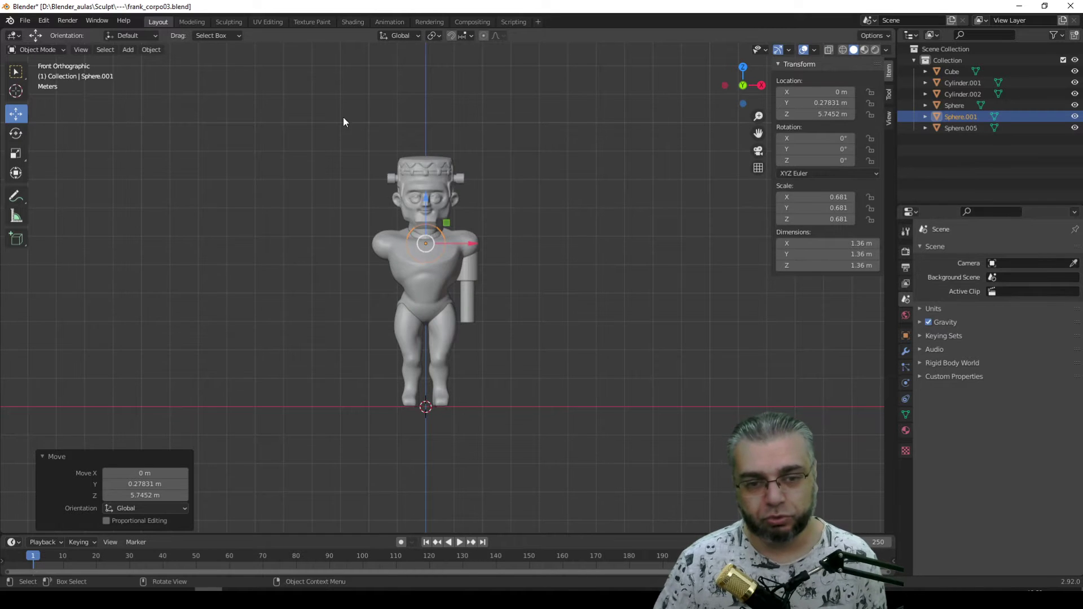
scroll(456, 275, "up", 2)
scroll(439, 207, "up", 2)
middle_click_drag(438, 208, 360, 251, "shift")
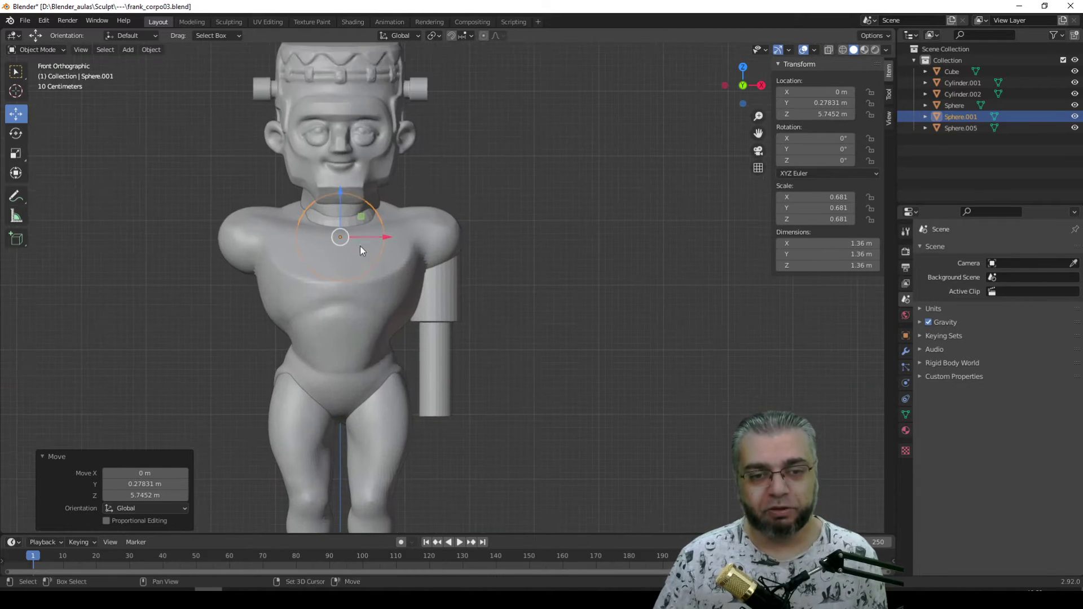
key("g")
key("x")
left_click(479, 212)
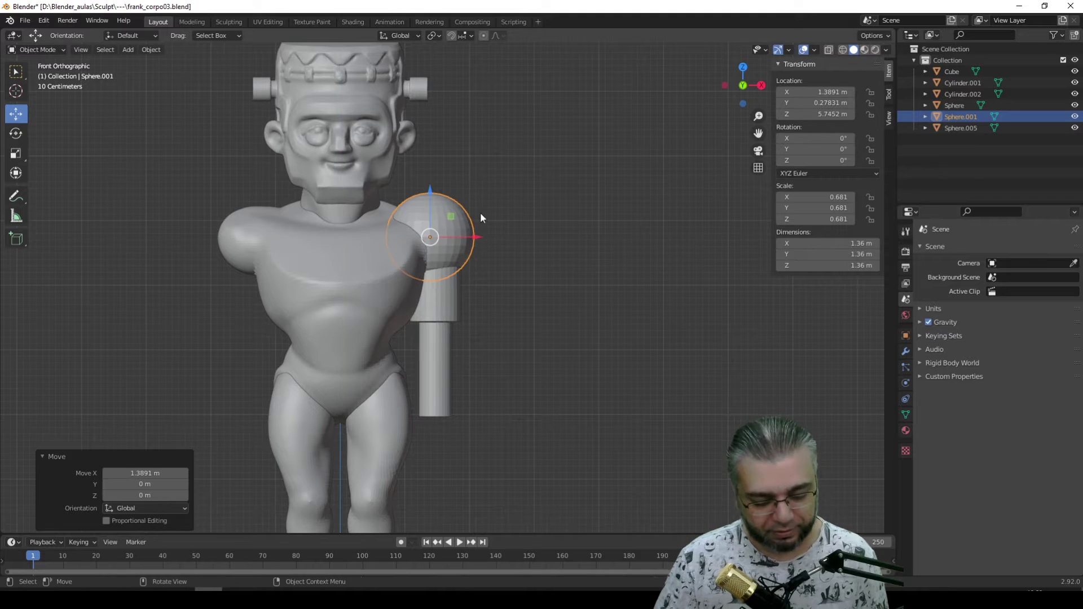
Shrink the shoulder sphere in two passes and nudge it into place.
key("s")
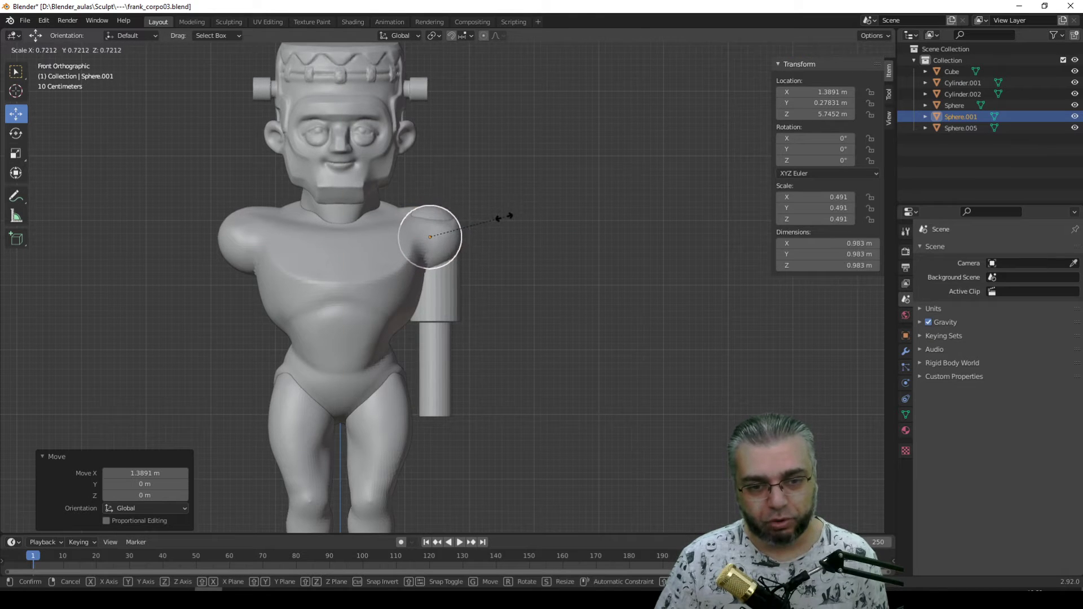
left_click(483, 219)
key("s")
left_click(481, 215)
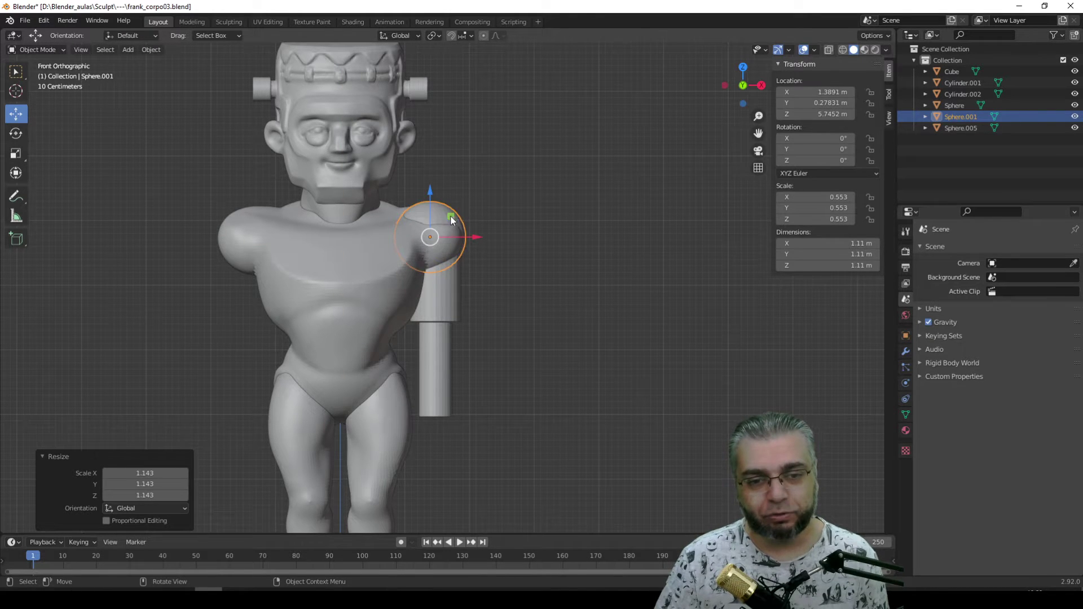
key("g")
left_click(455, 213)
From side view, settle the 1.11 m sphere on top of the upper arm.
key("KP_3")
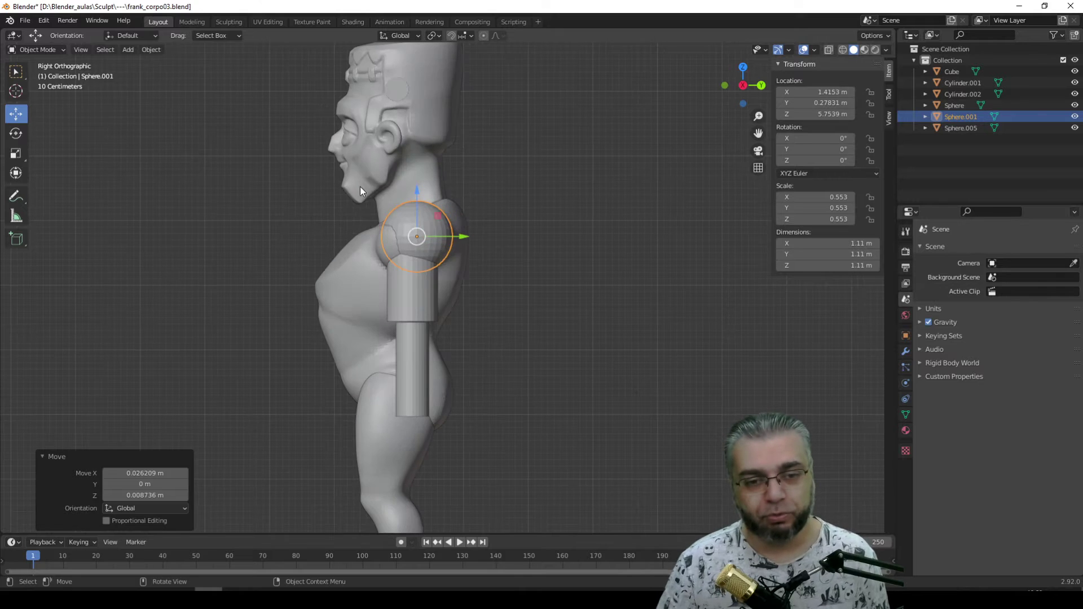
key("g")
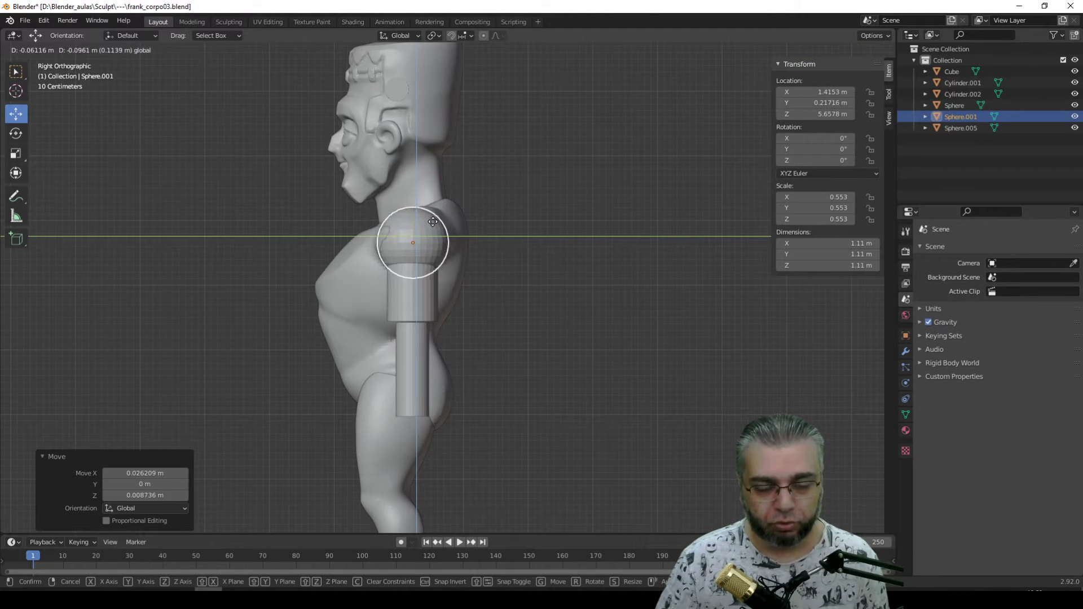
left_click(433, 222)
mouse_move(433, 221)
middle_mouse_down()
mouse_move(507, 294)
mouse_move(607, 297)
middle_mouse_up()
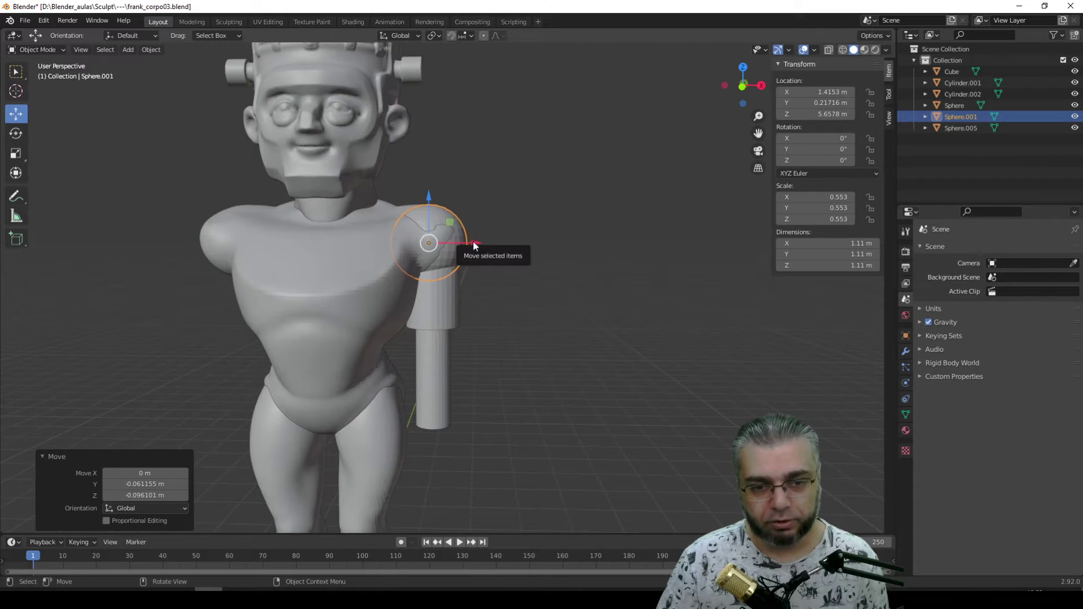
left_click(520, 303)
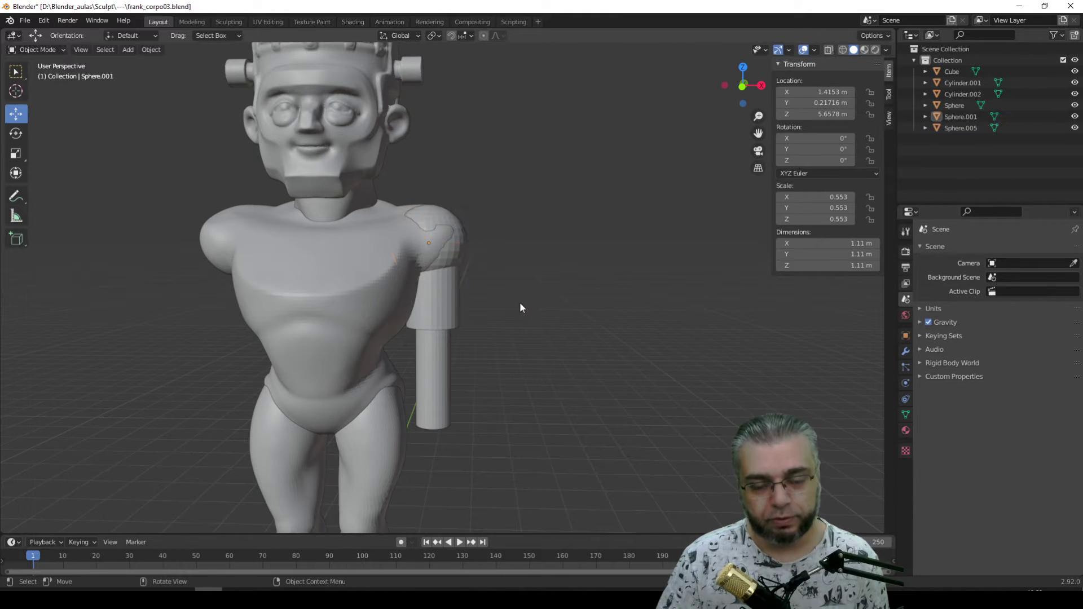
mouse_move(520, 302)
middle_mouse_down()
mouse_move(499, 313)
mouse_move(377, 284)
mouse_move(381, 240)
middle_mouse_up()
scroll(381, 239, "up", 2)
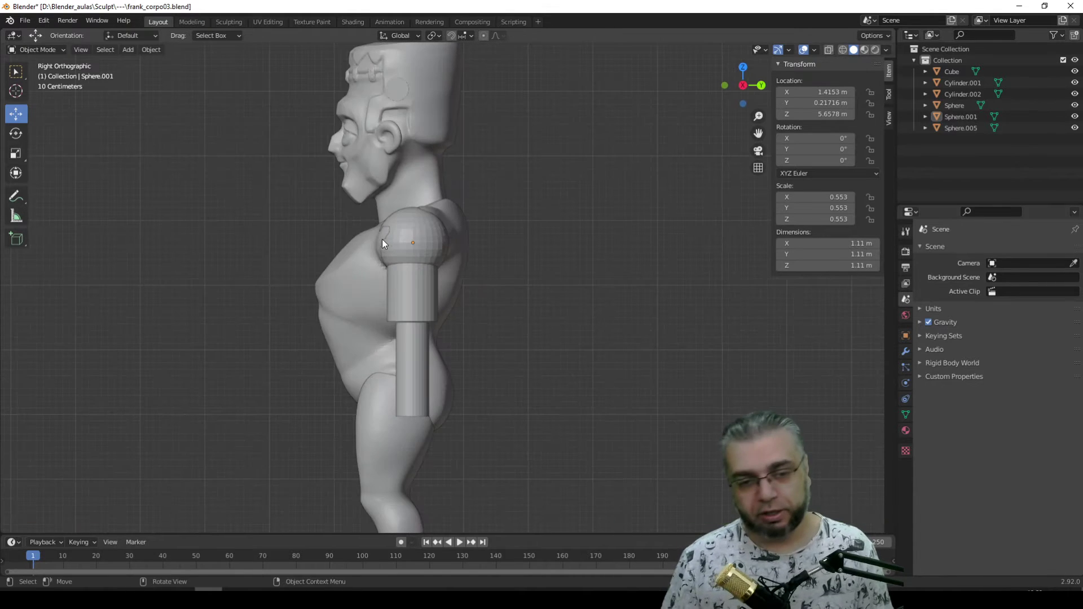
scroll(442, 229, "up", 1)
scroll(442, 236, "up", 2)
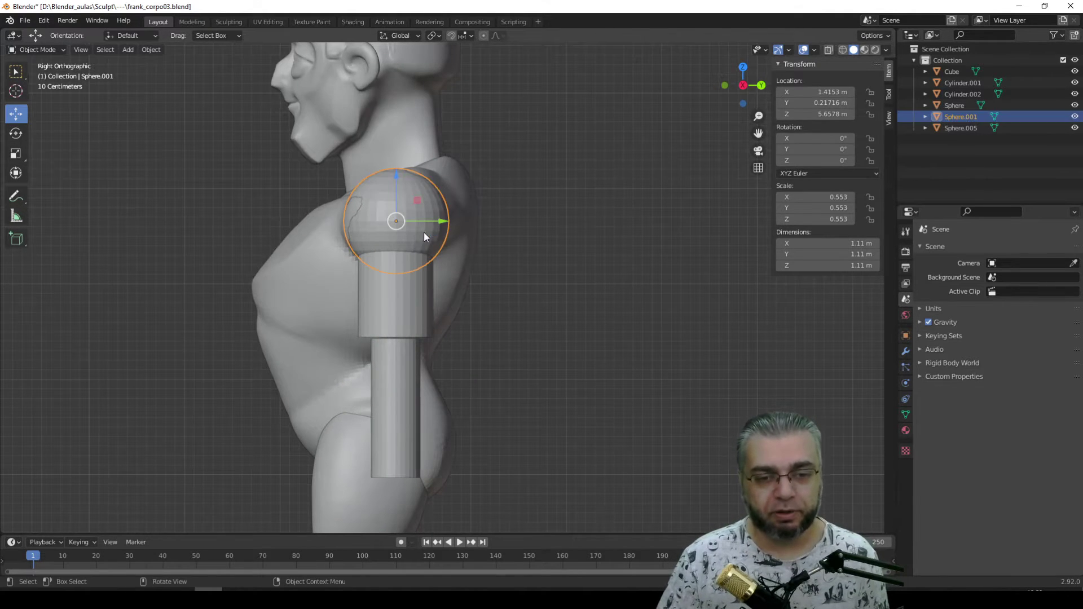
left_click(424, 232)
Copy the shoulder sphere onto the upper arm, flattened front-to-back and stretched taller.
key("shift+d")
right_click(432, 230)
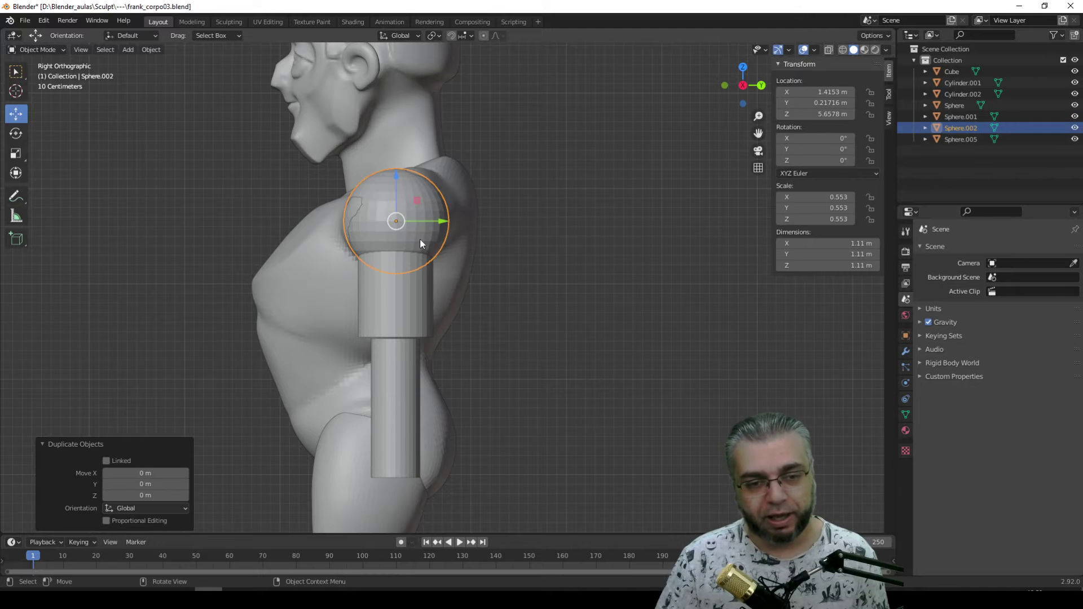
key("g")
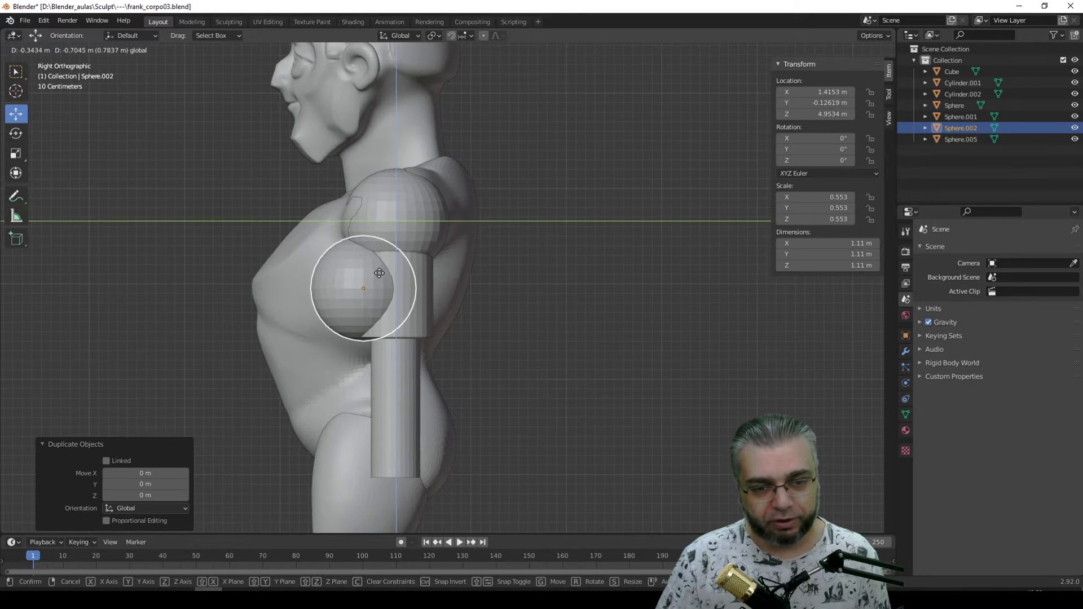
left_click(381, 277)
left_click(17, 159)
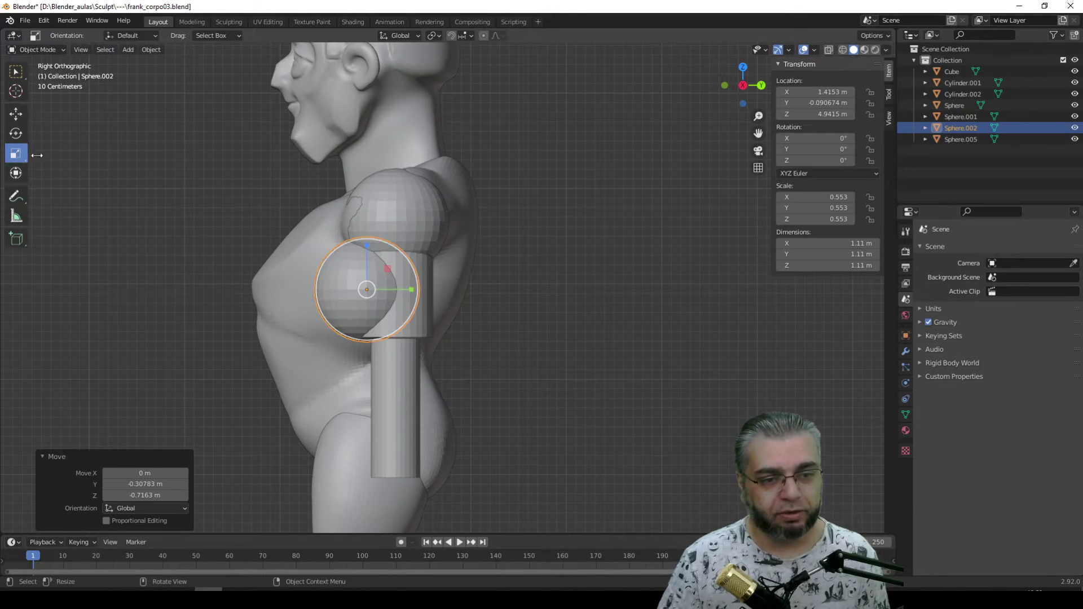
left_click_drag(411, 291, 388, 282)
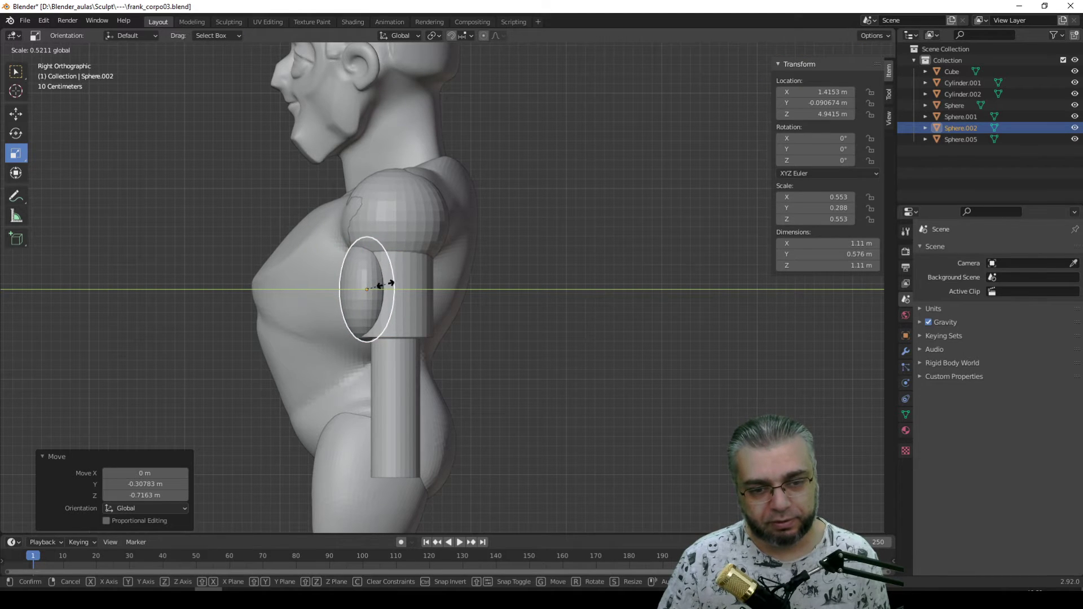
left_click_drag(367, 242, 366, 233)
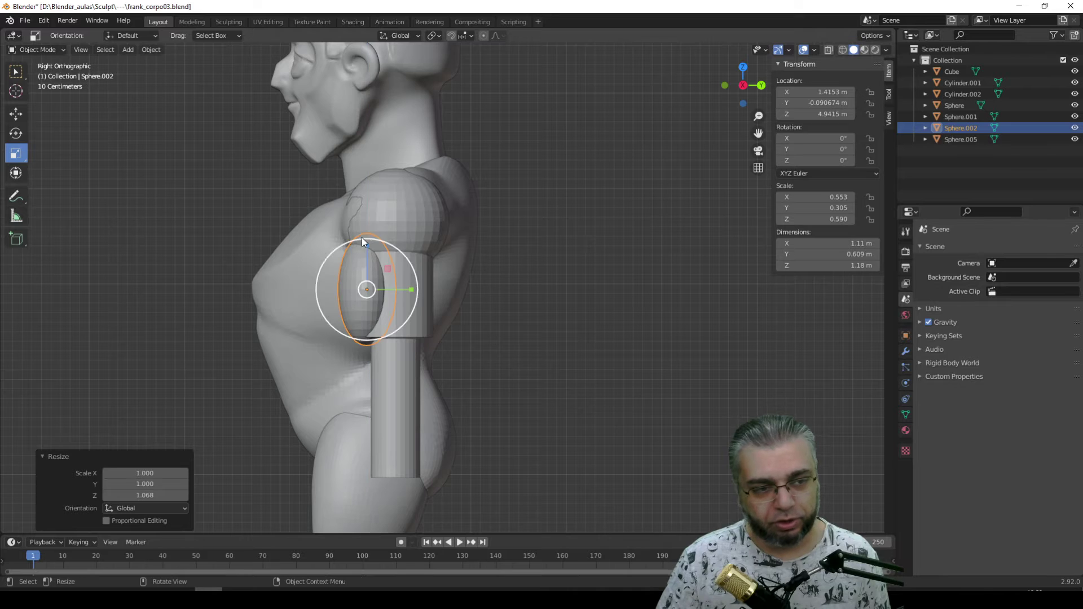
left_click(16, 113)
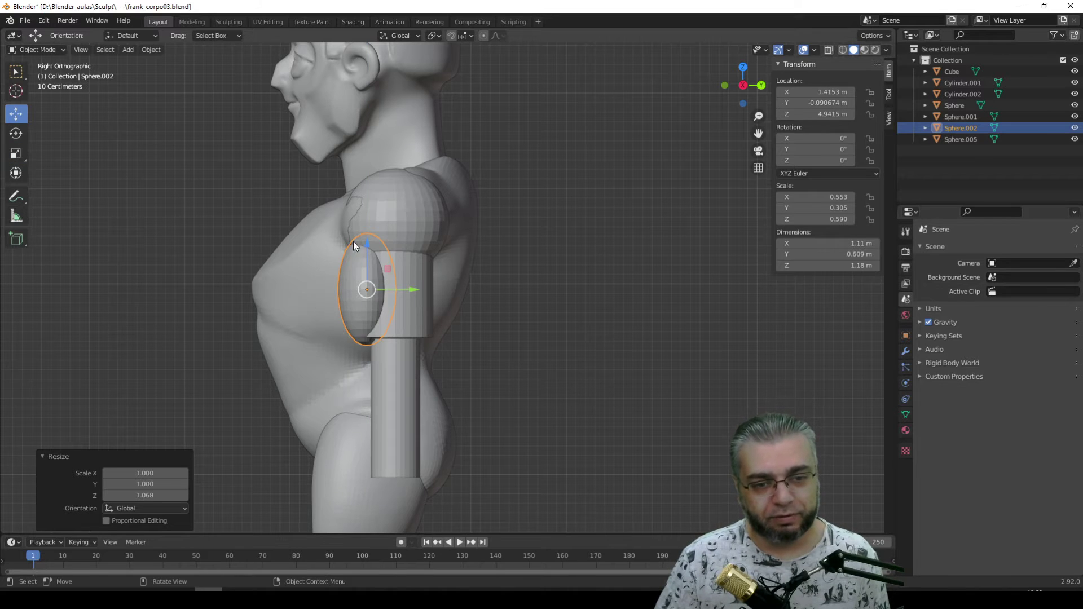
left_click_drag(388, 269, 391, 269)
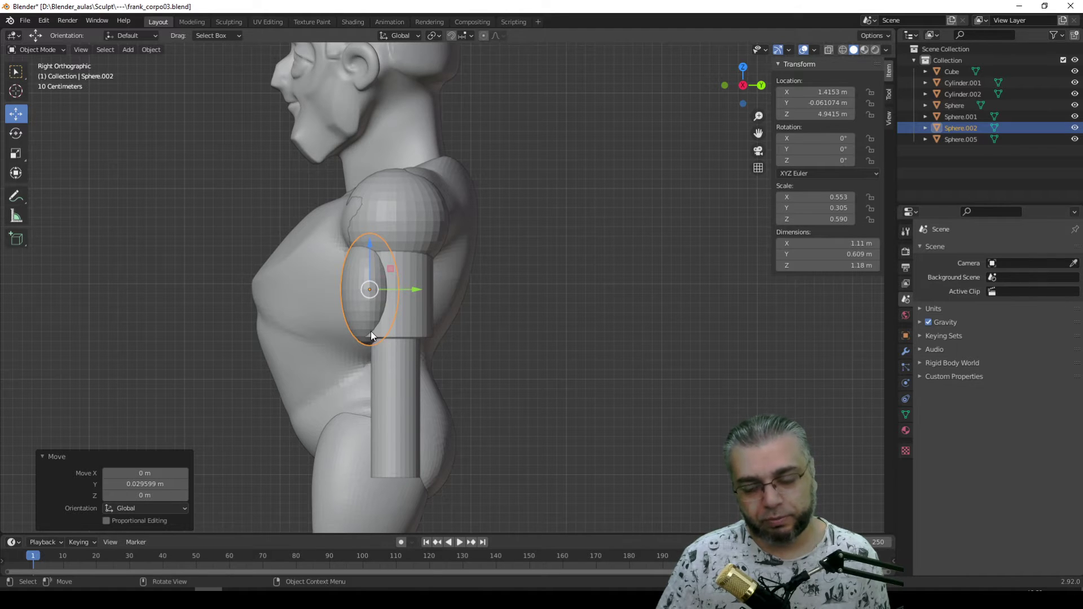
In front view, narrow the biceps sphere sideways, then widen it slightly.
key("KP_1")
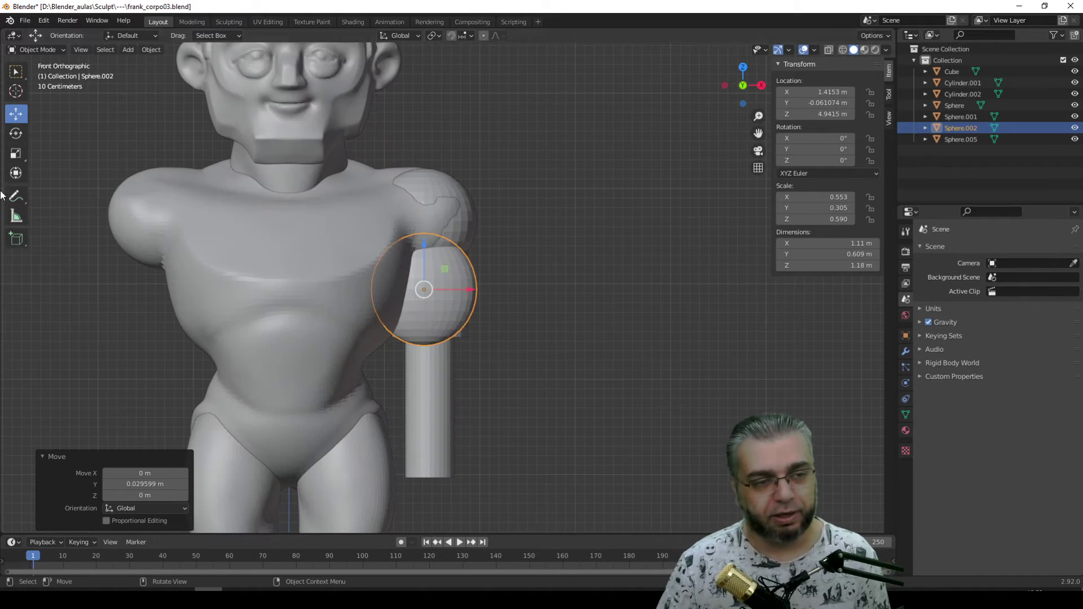
left_click(16, 153)
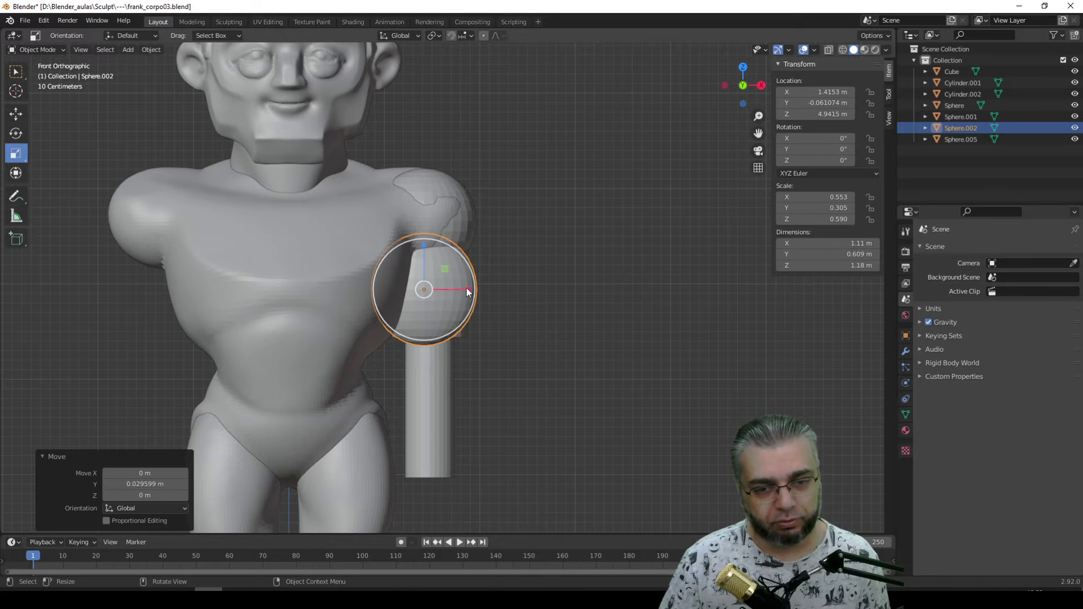
left_click_drag(468, 292, 446, 292)
key("shift+space")
key("g")
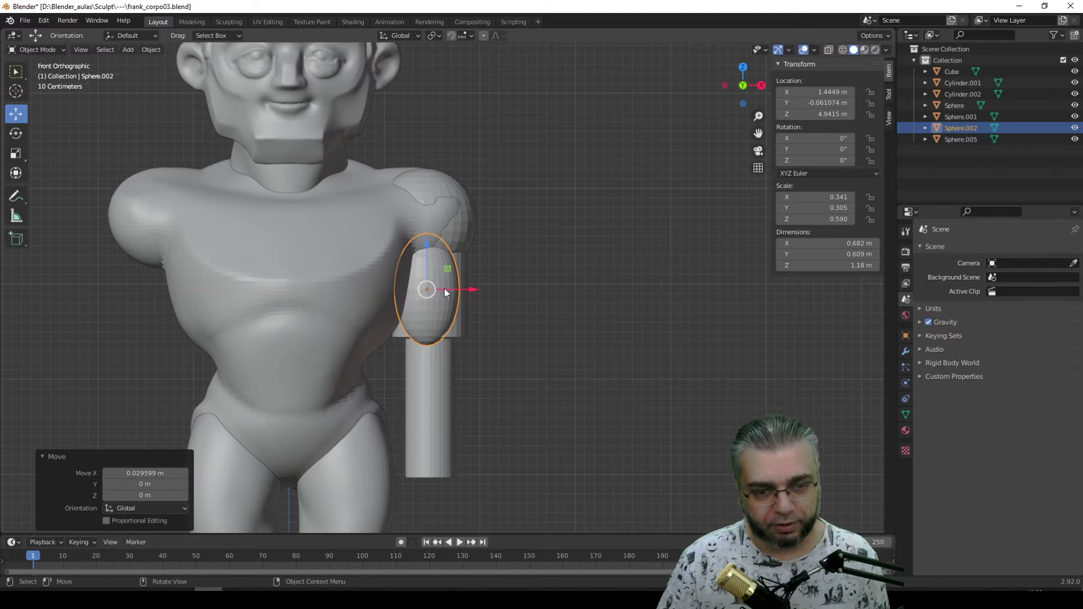
key("shift+space")
key("s")
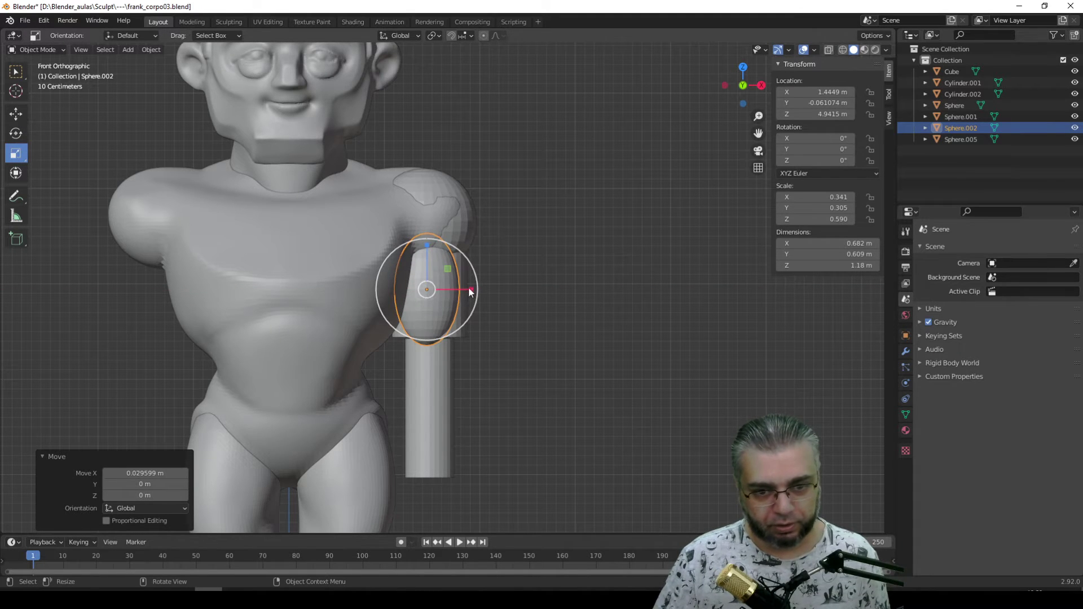
left_click_drag(469, 290, 487, 293)
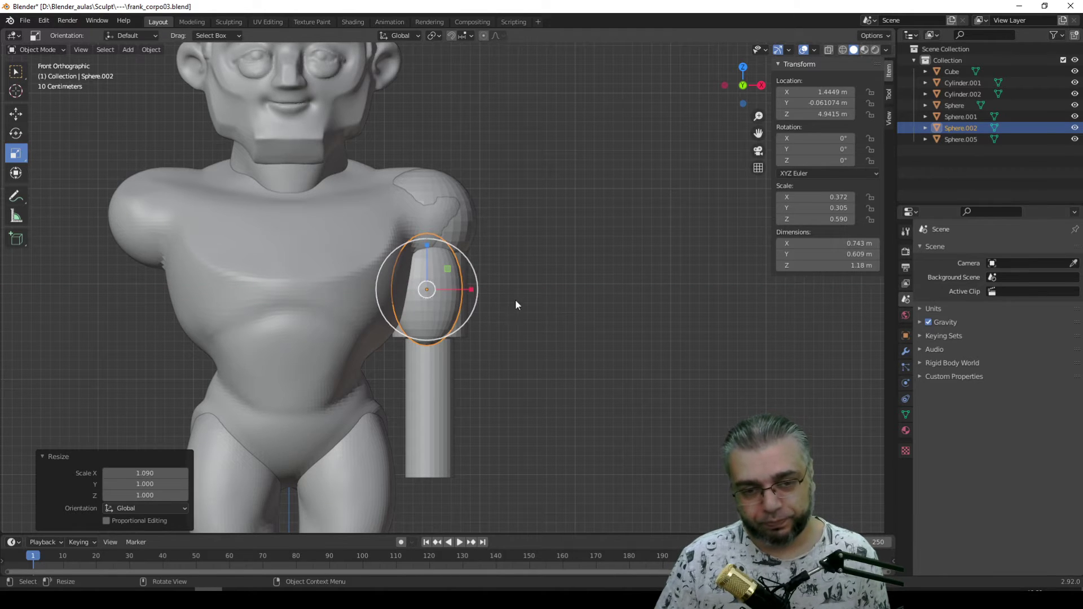
left_click(474, 287)
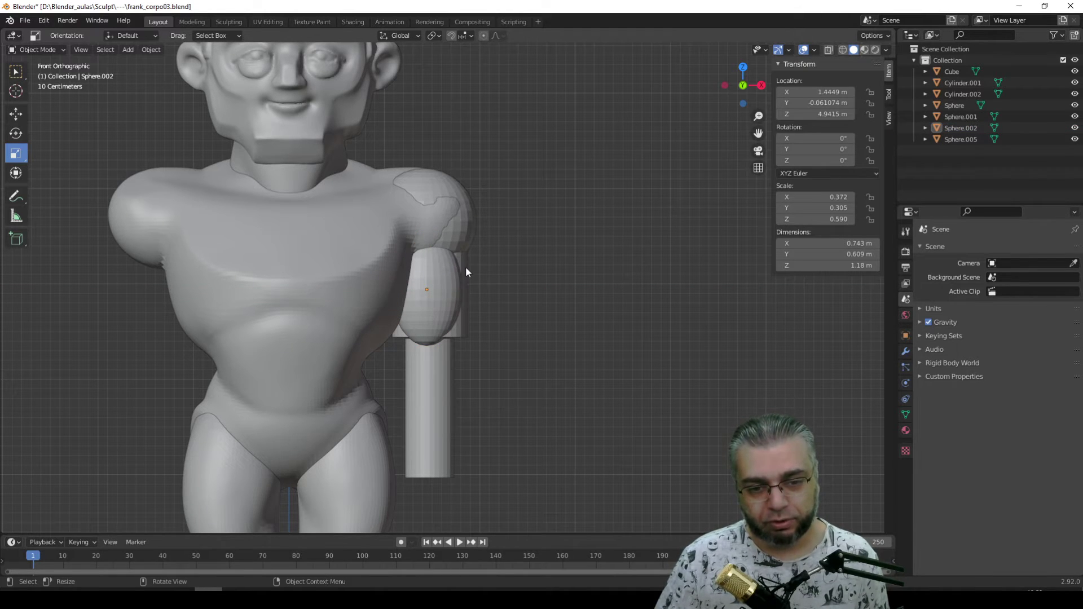
Slide the 0.743 × 0.609 × 1.18 m biceps sphere along Y onto the arm.
mouse_move(391, 302)
middle_mouse_down()
mouse_move(509, 325)
mouse_move(439, 324)
mouse_move(414, 309)
middle_mouse_up()
left_click(359, 296)
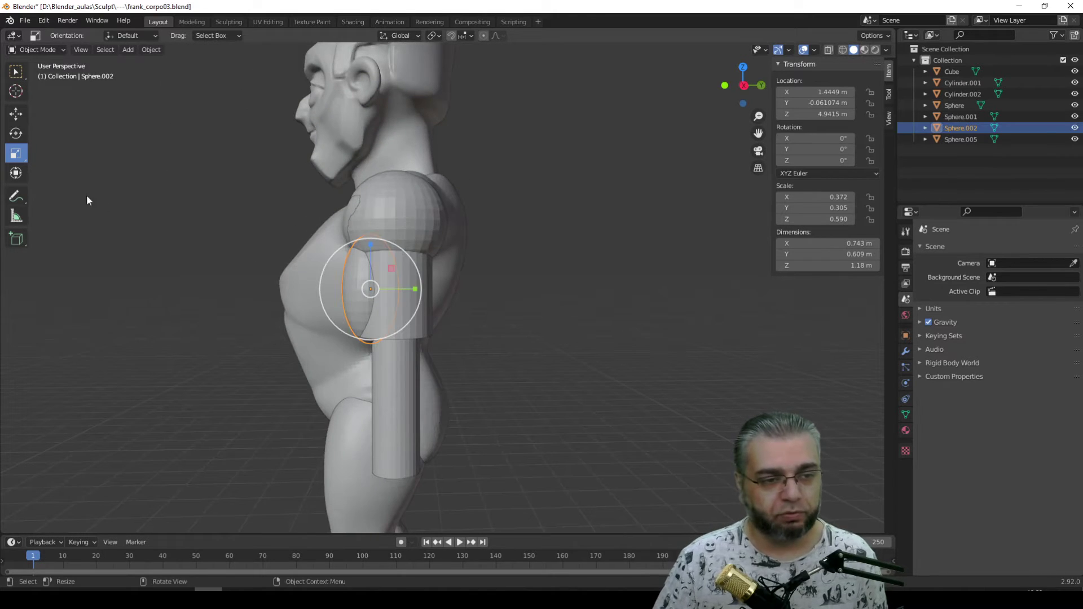
left_click(15, 114)
left_click_drag(395, 287, 401, 286)
mouse_move(472, 305)
middle_mouse_down()
mouse_move(492, 333)
mouse_move(481, 391)
mouse_move(482, 349)
mouse_move(500, 342)
mouse_move(507, 354)
mouse_move(410, 351)
mouse_move(495, 355)
mouse_move(536, 340)
mouse_move(417, 367)
mouse_move(336, 299)
mouse_move(434, 368)
middle_mouse_up()
key("KP_1")
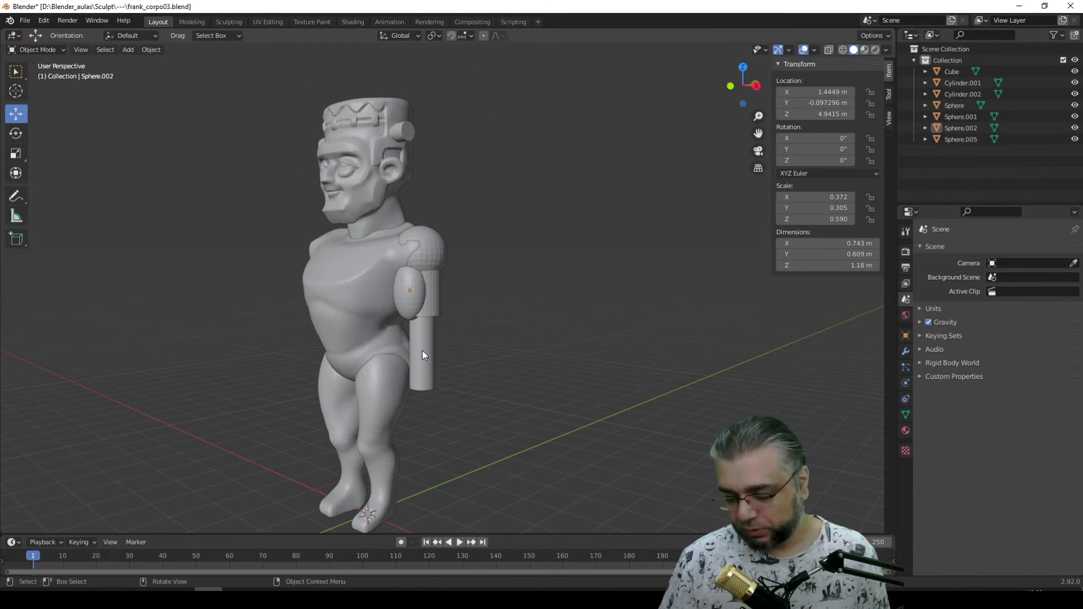
key("KP_5")
mouse_move(362, 337)
middle_mouse_down("ctrl")
mouse_move(468, 402)
mouse_move(421, 313)
middle_mouse_up("ctrl")
scroll(432, 364, "up", 2)
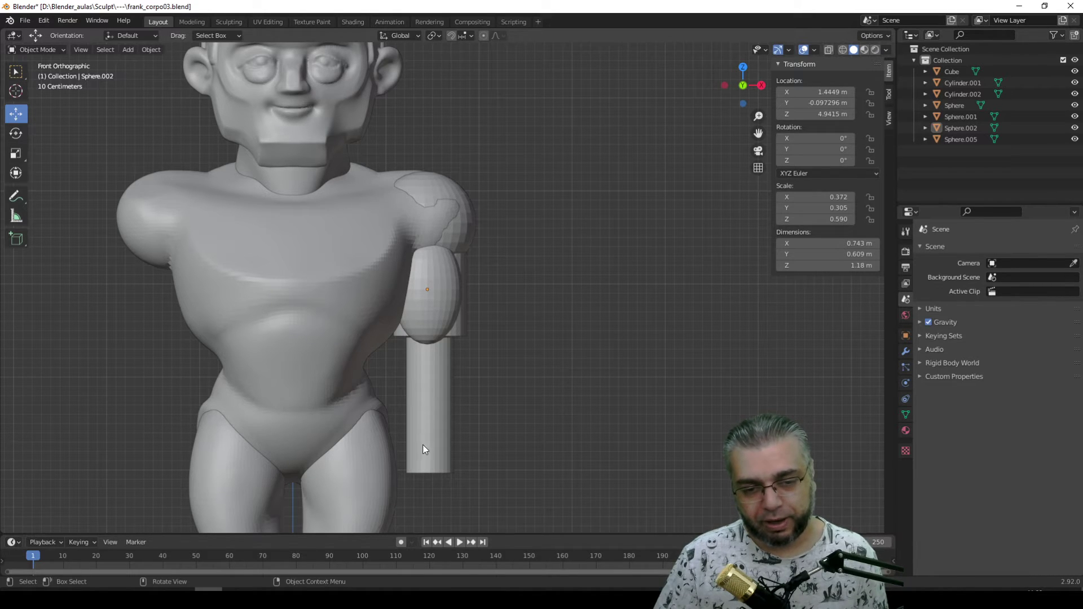
left_click(433, 335)
Duplicate the shoulder sphere and drag the copy down to the elbow.
left_click(462, 212)
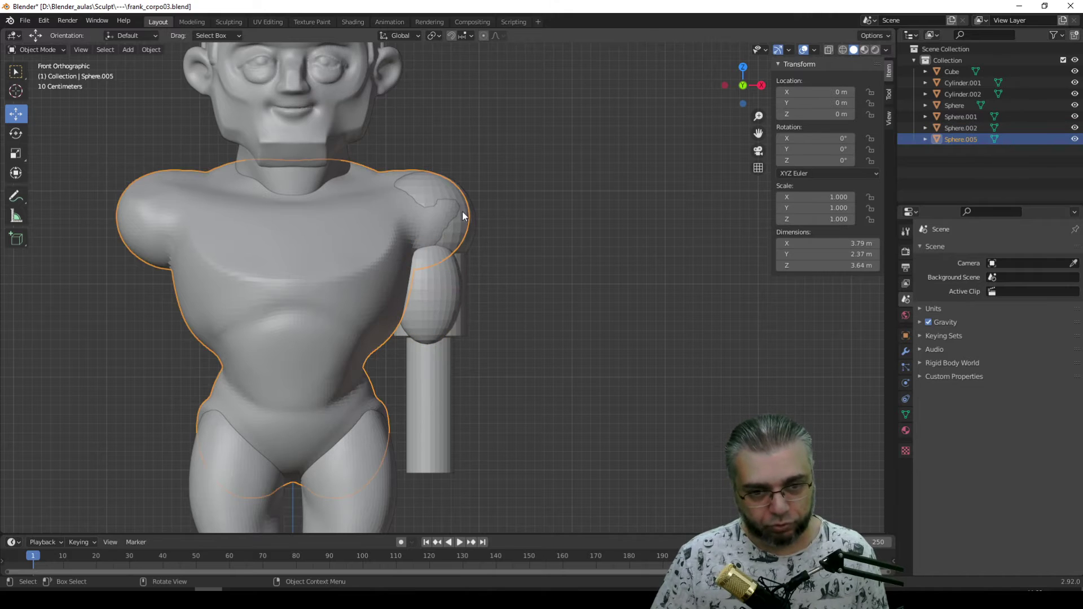
left_click(466, 232)
key("shift+d")
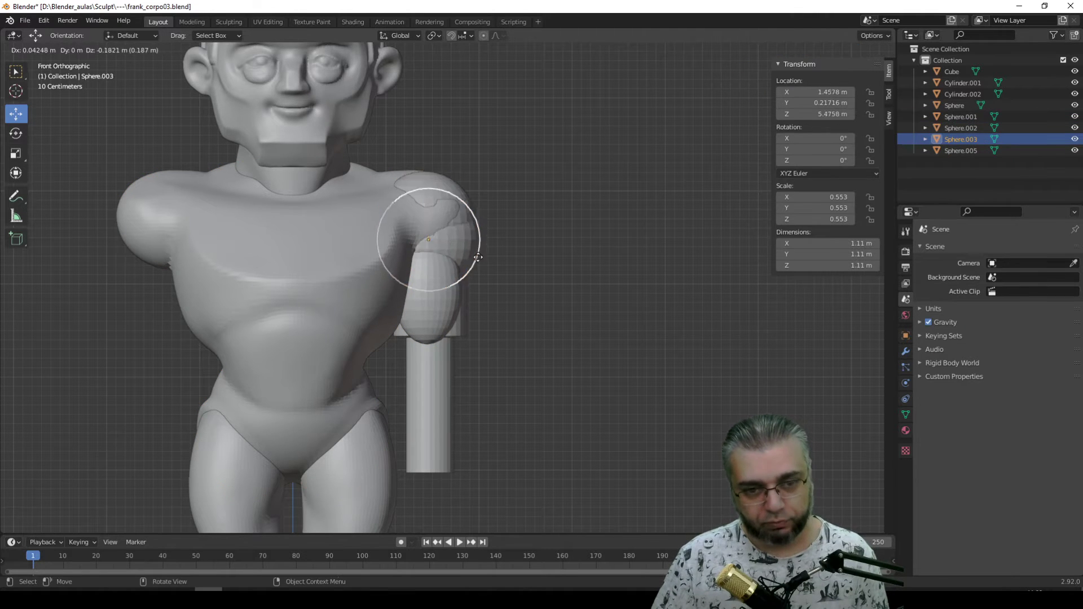
right_click(480, 339)
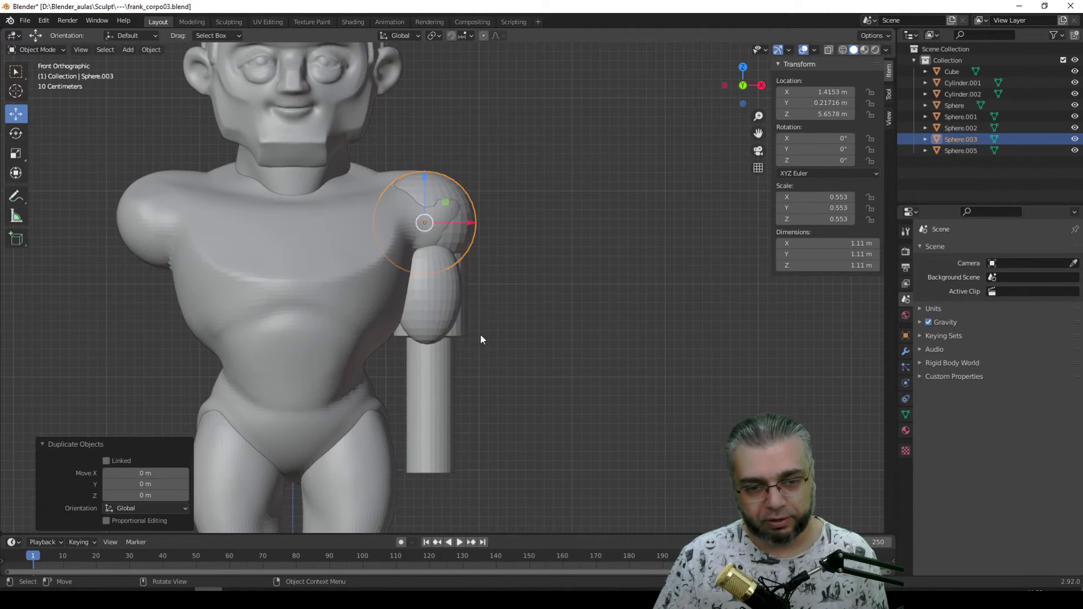
left_click_drag(429, 208, 432, 363)
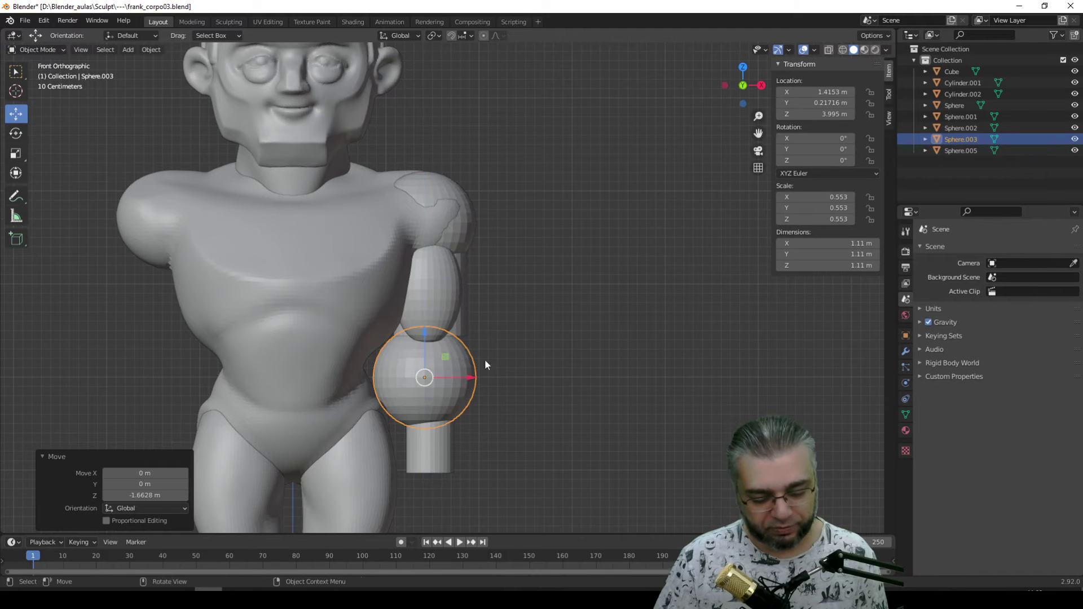
Scale the copied sphere to about 0.815 m and fit it between the upper arm and forearm.
key("s")
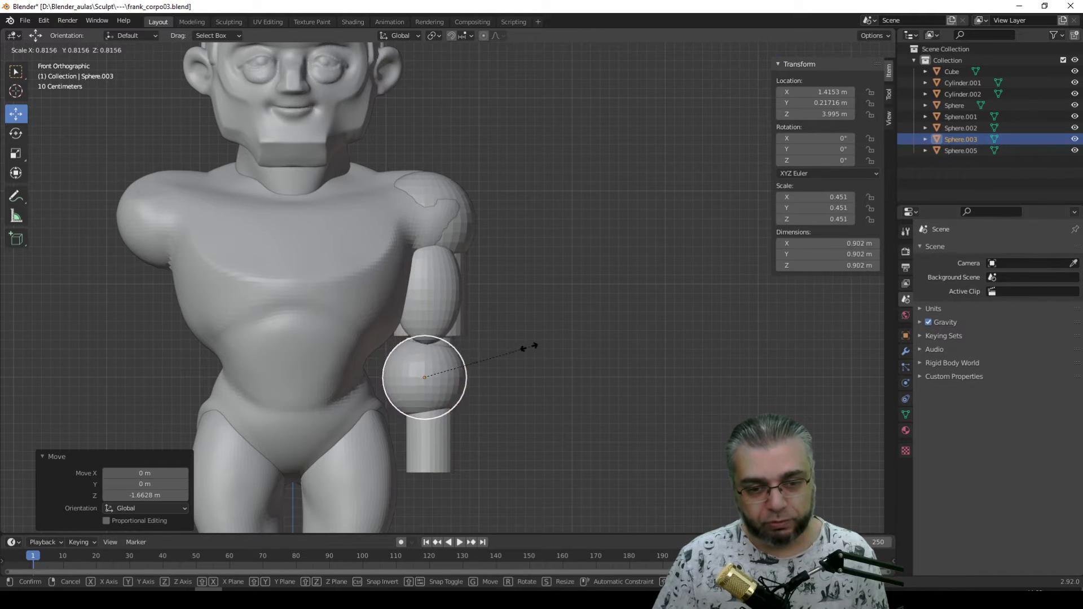
left_click(492, 358)
key("g")
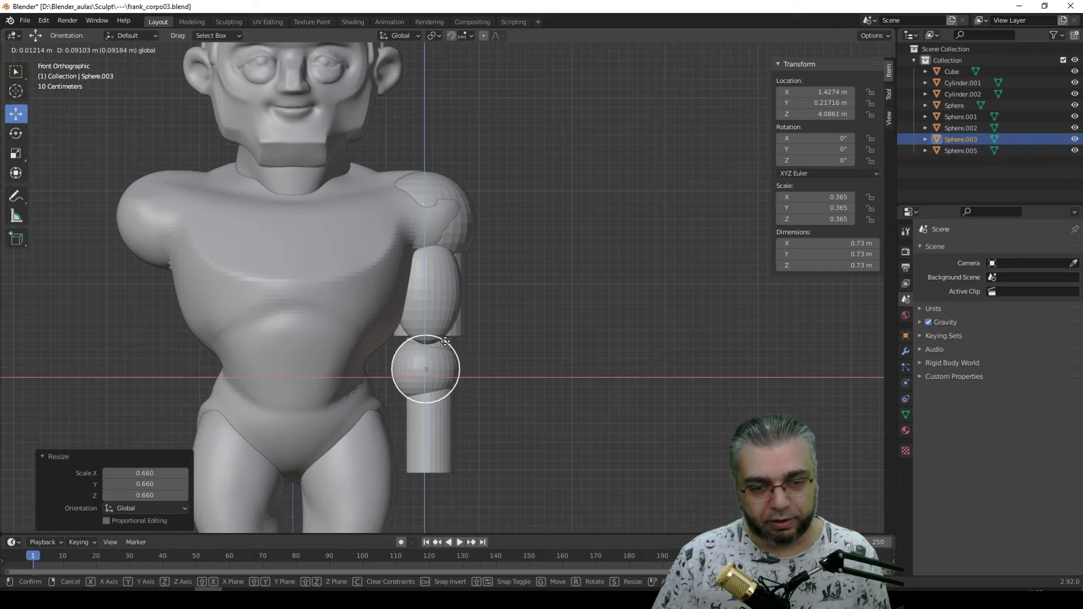
left_click(468, 364)
key("s")
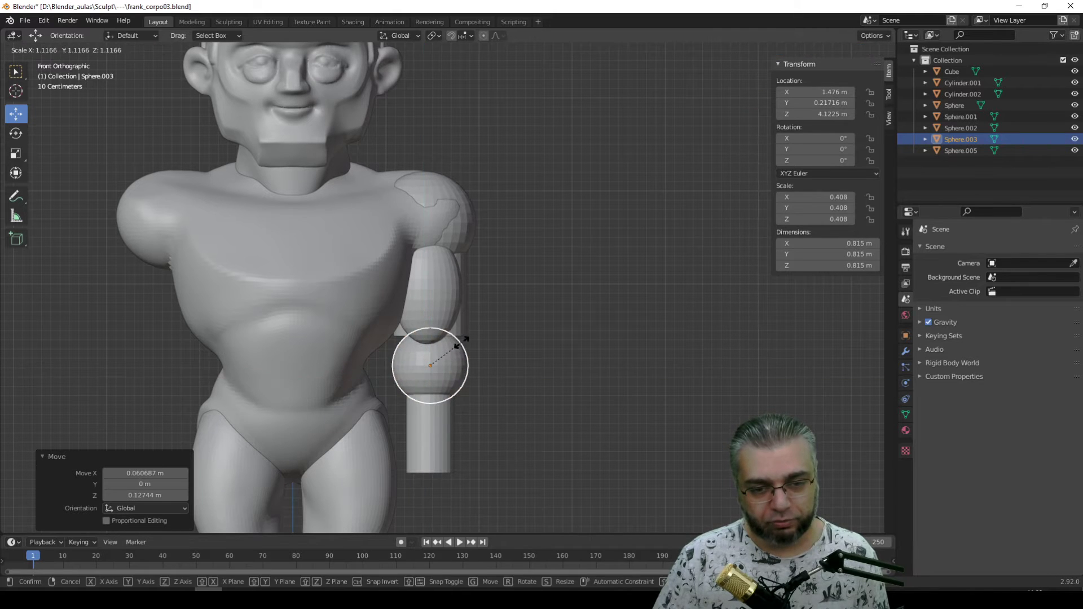
left_click(484, 379)
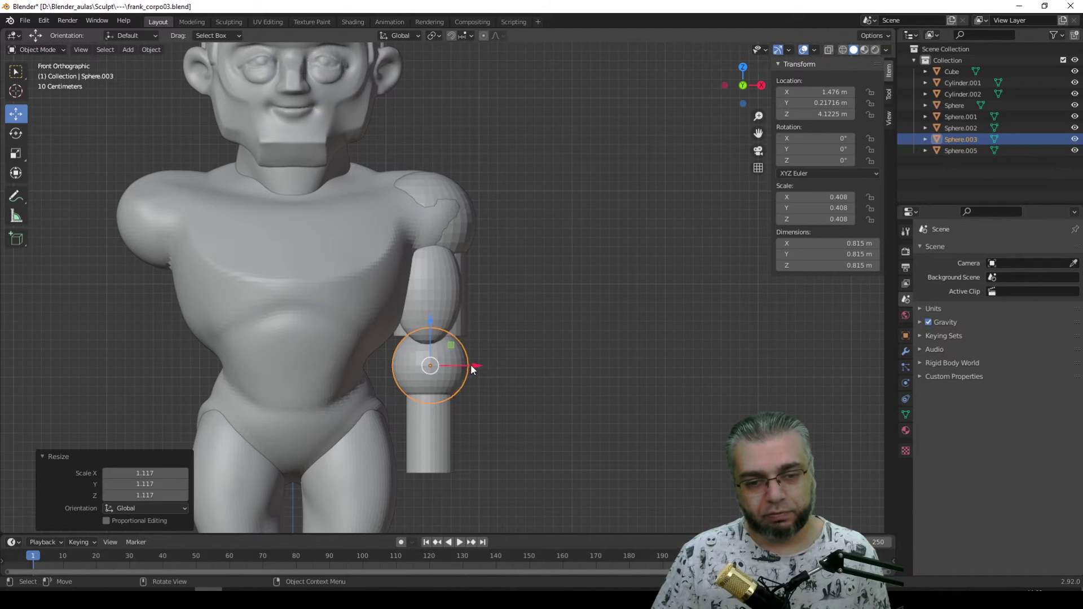
left_click_drag(473, 368, 463, 372)
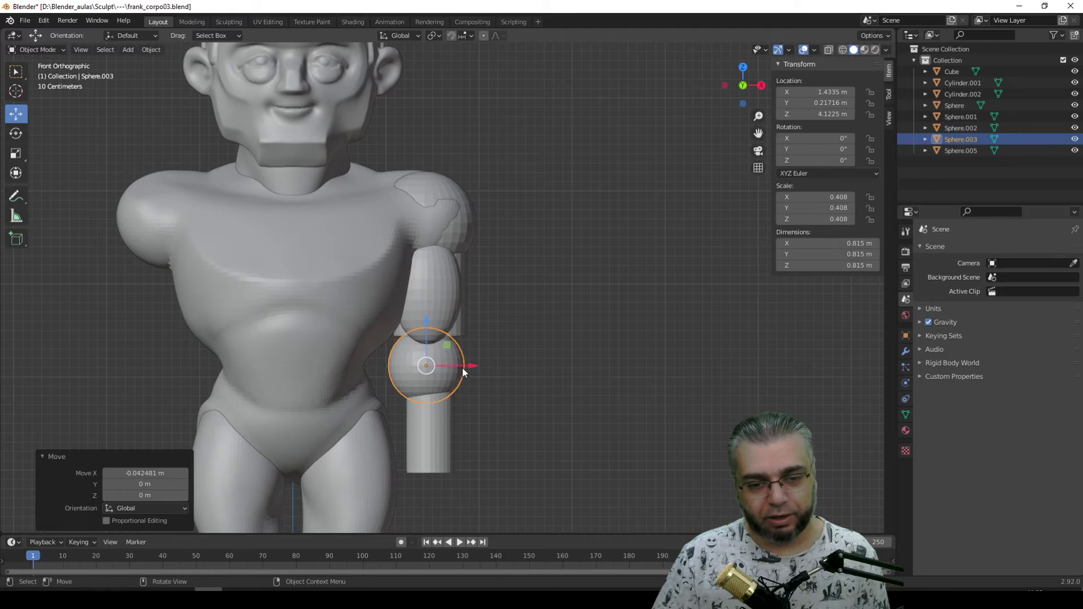
left_click(454, 486)
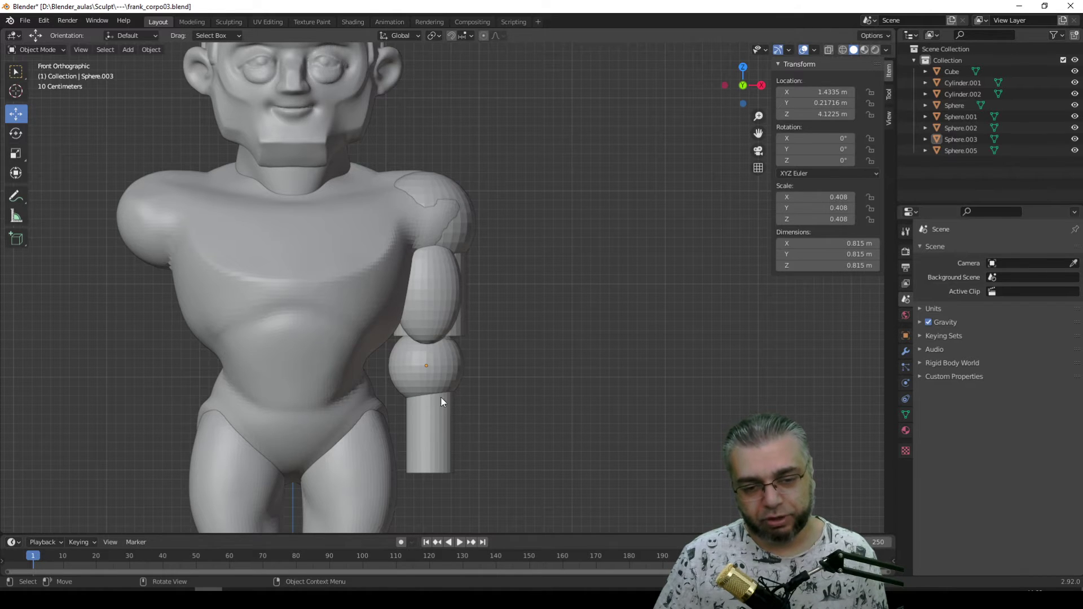
left_click(438, 374)
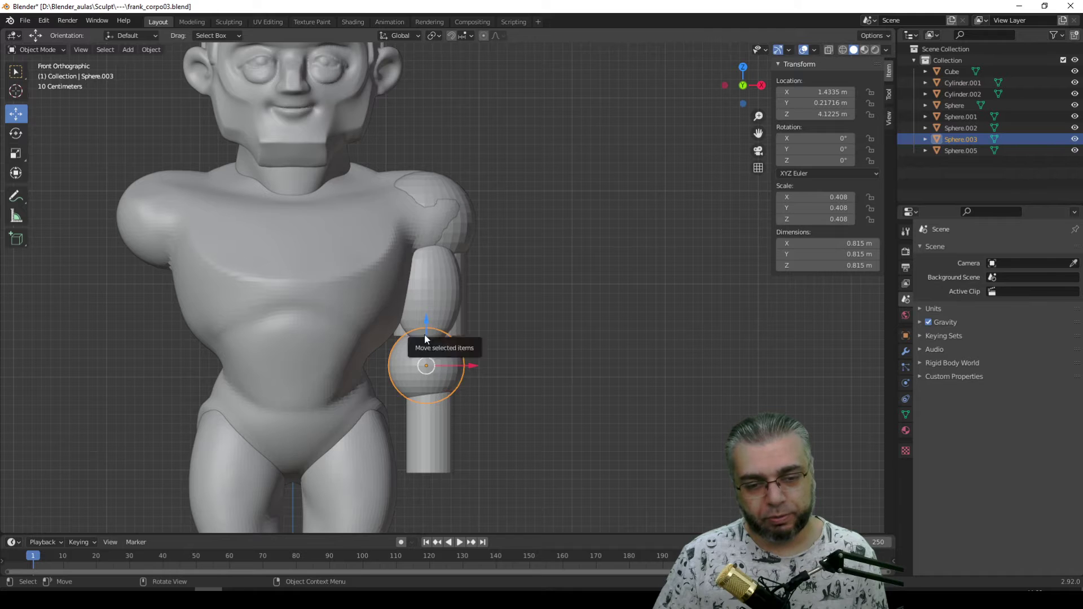
Lower the elbow sphere and shift it back along Y into place.
left_click_drag(424, 334, 424, 349)
middle_click_drag(522, 407, 395, 414)
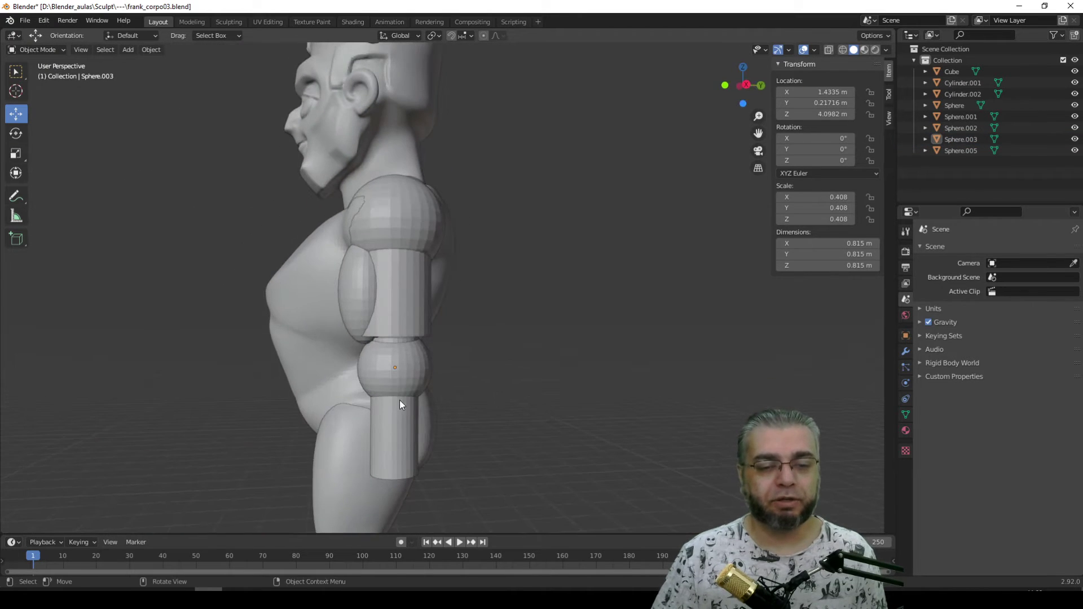
left_click(415, 370)
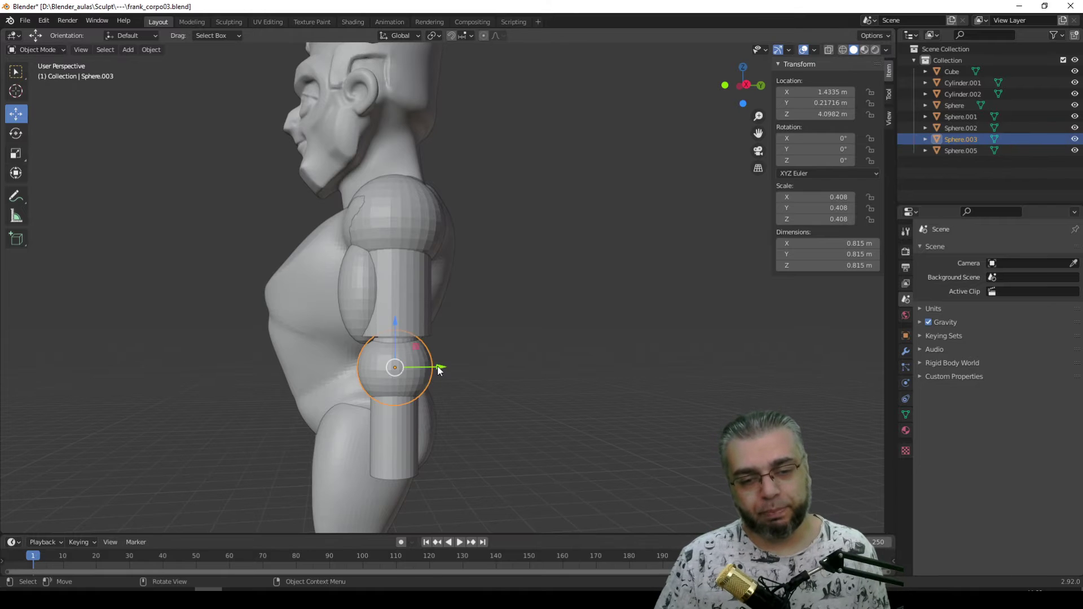
left_click_drag(439, 369, 429, 365)
left_click(485, 396)
left_click(407, 406)
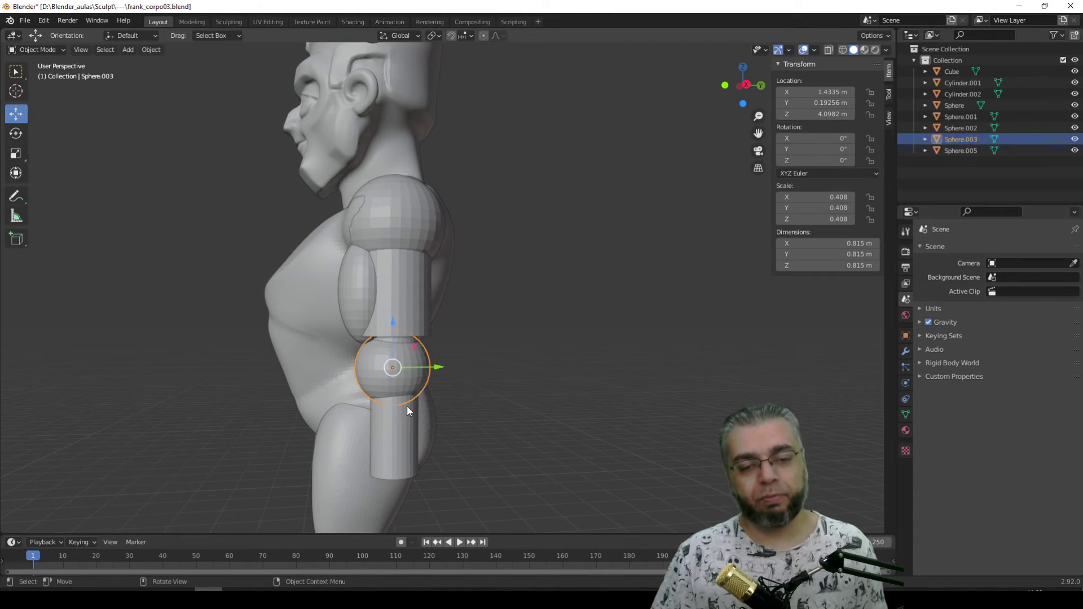
Rotate the forearm cylinder and elbow sphere -19.6° on X.
key("KP_3")
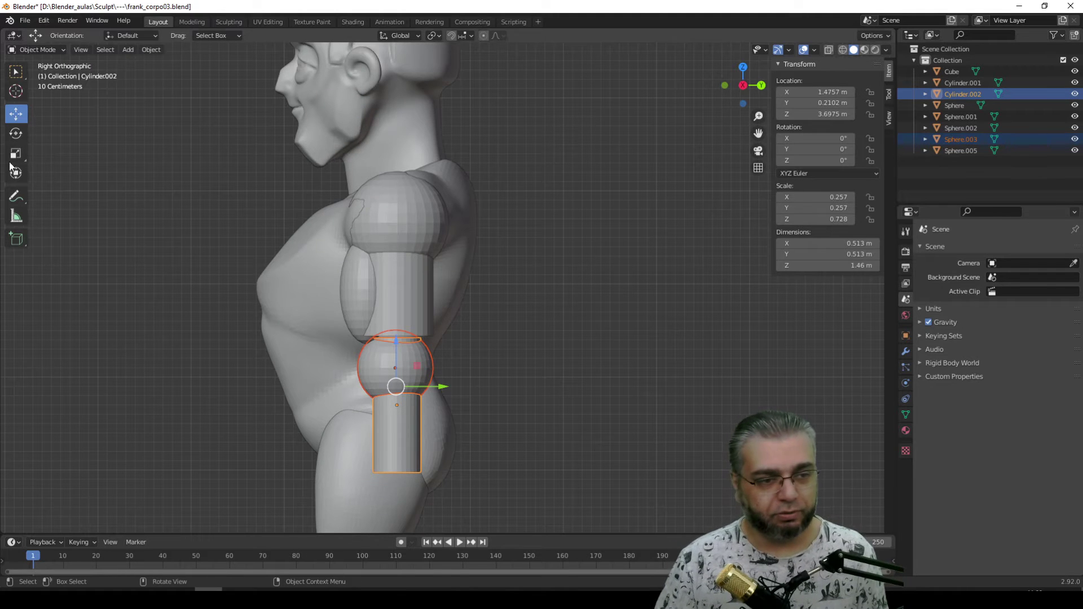
left_click(25, 132)
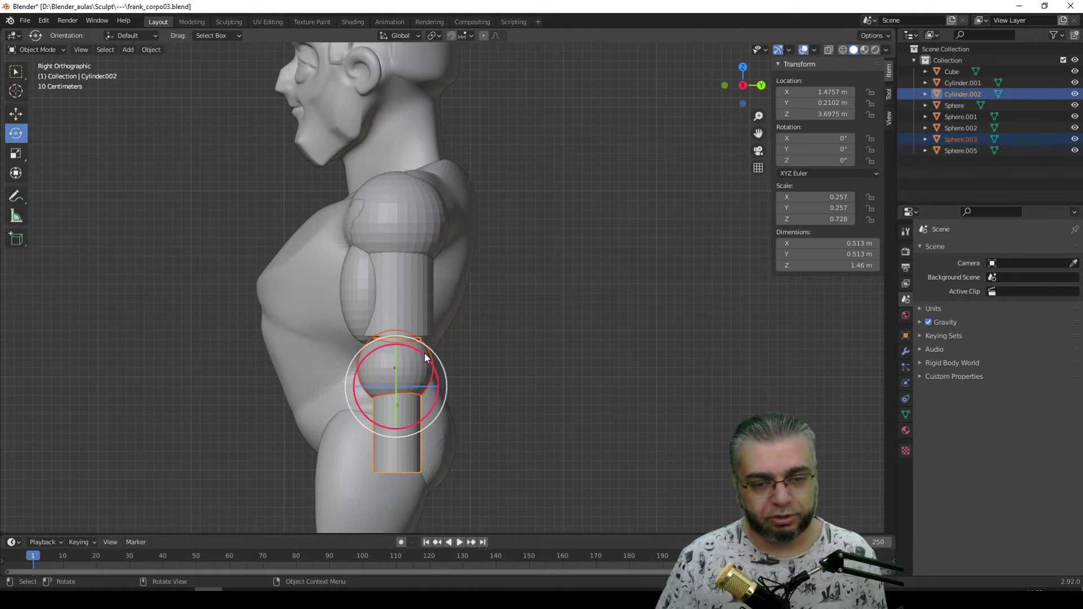
left_click_drag(425, 357, 439, 371)
left_click(17, 114)
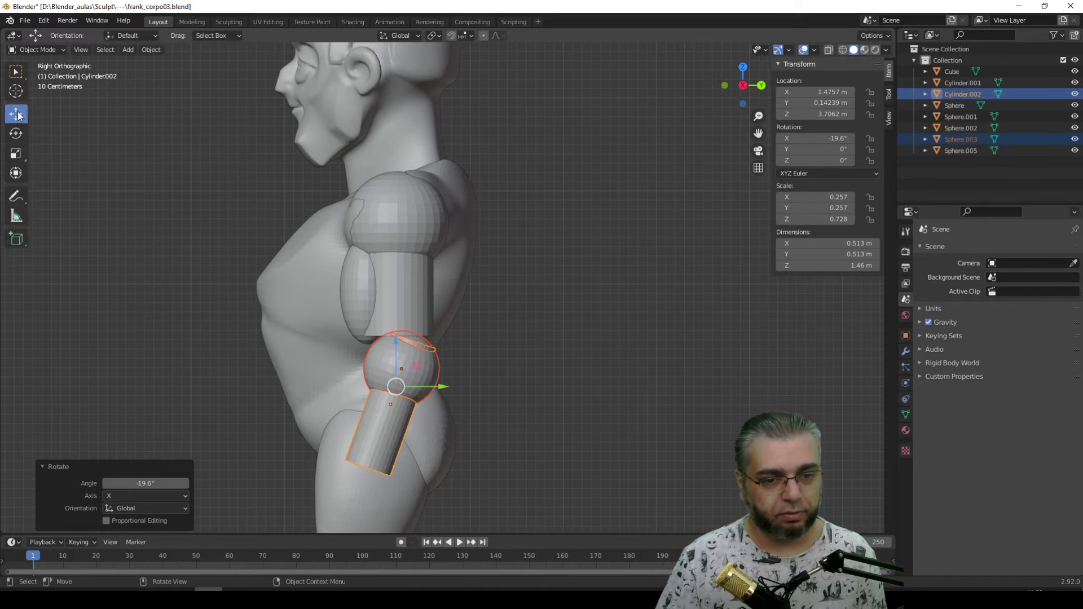
left_click_drag(407, 361, 394, 357)
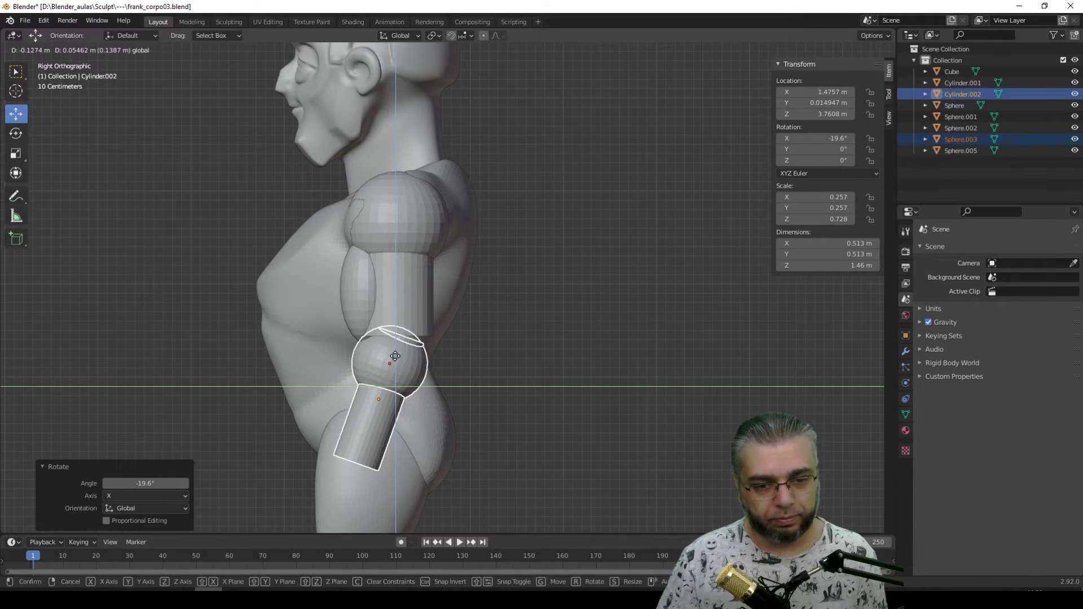
Move the tilted forearm and elbow sphere snugly under the upper arm.
left_click(395, 356)
left_click(398, 332)
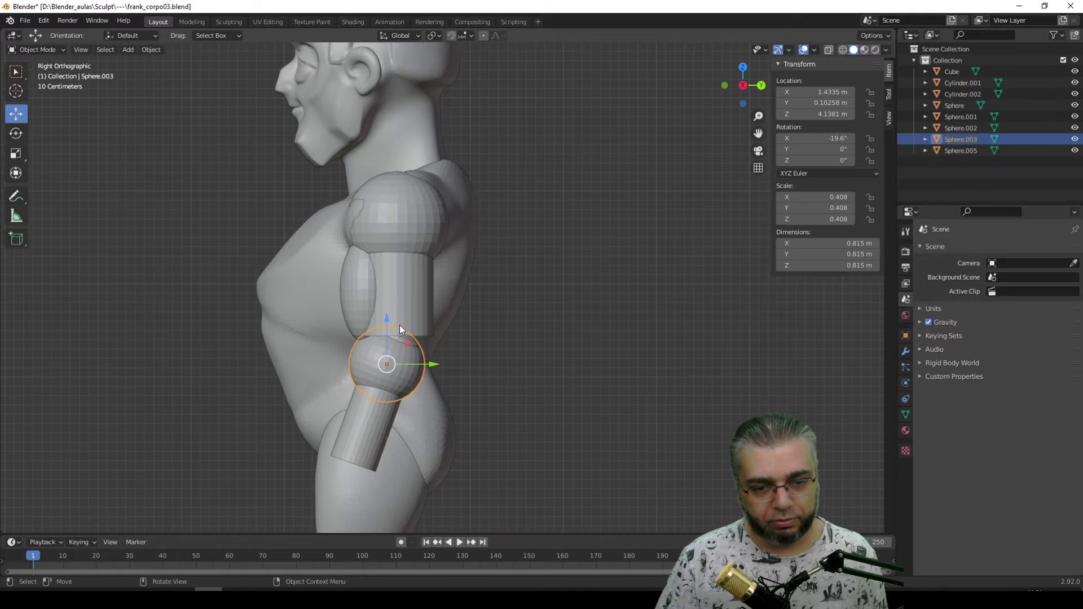
left_click_drag(432, 364, 387, 415)
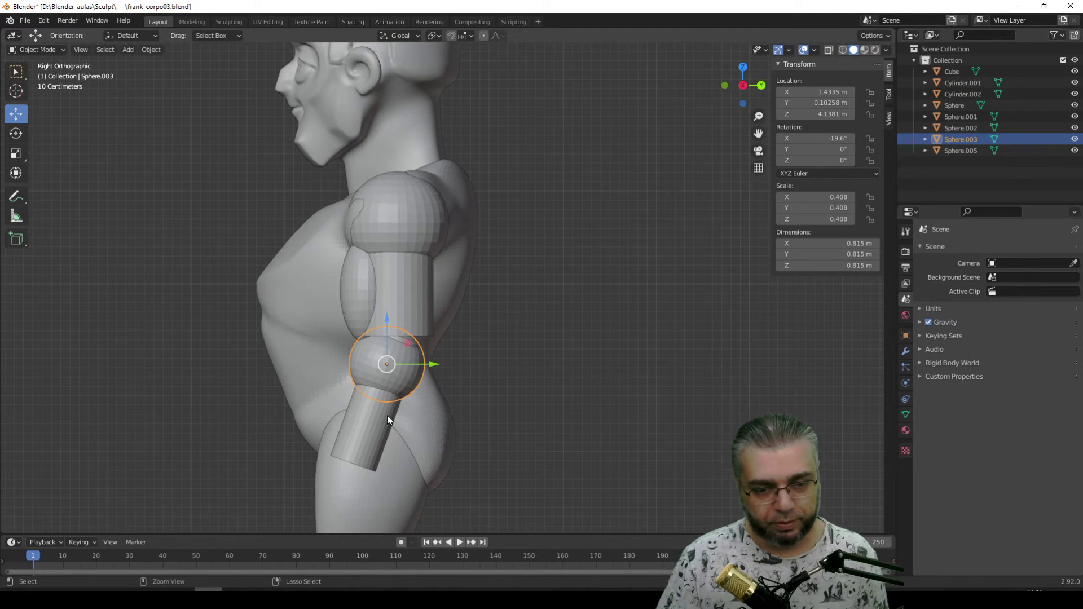
left_click(371, 421, "shift")
left_click_drag(396, 359, 399, 358)
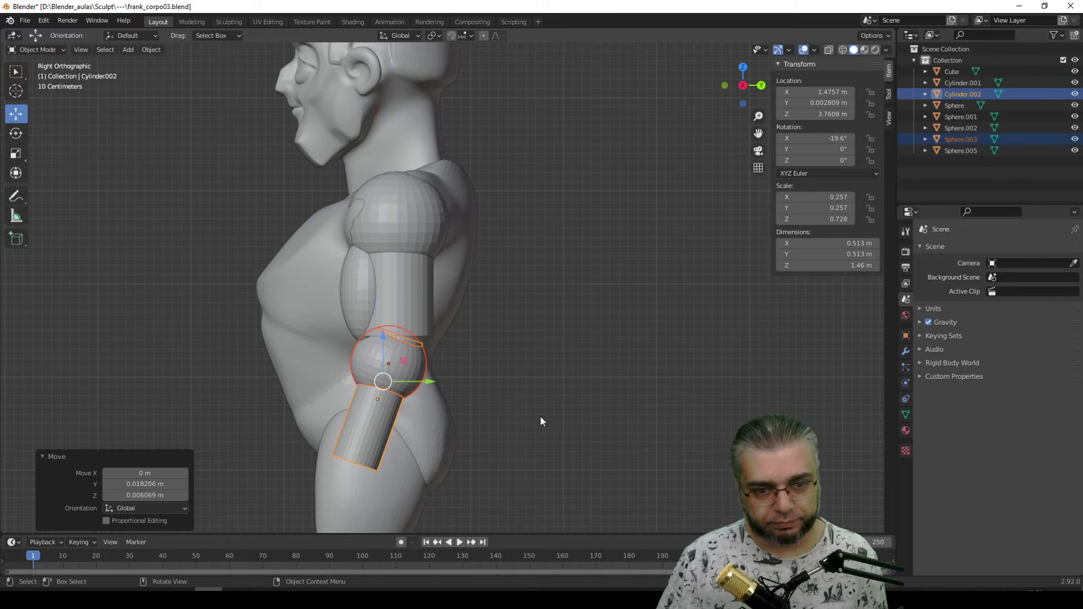
left_click(539, 421)
mouse_move(453, 425)
middle_mouse_down()
mouse_move(559, 435)
mouse_move(551, 454)
mouse_move(454, 424)
mouse_move(474, 415)
mouse_move(439, 415)
middle_mouse_up()
In front view, select all five arm pieces: both cylinders and three spheres.
key("KP_1")
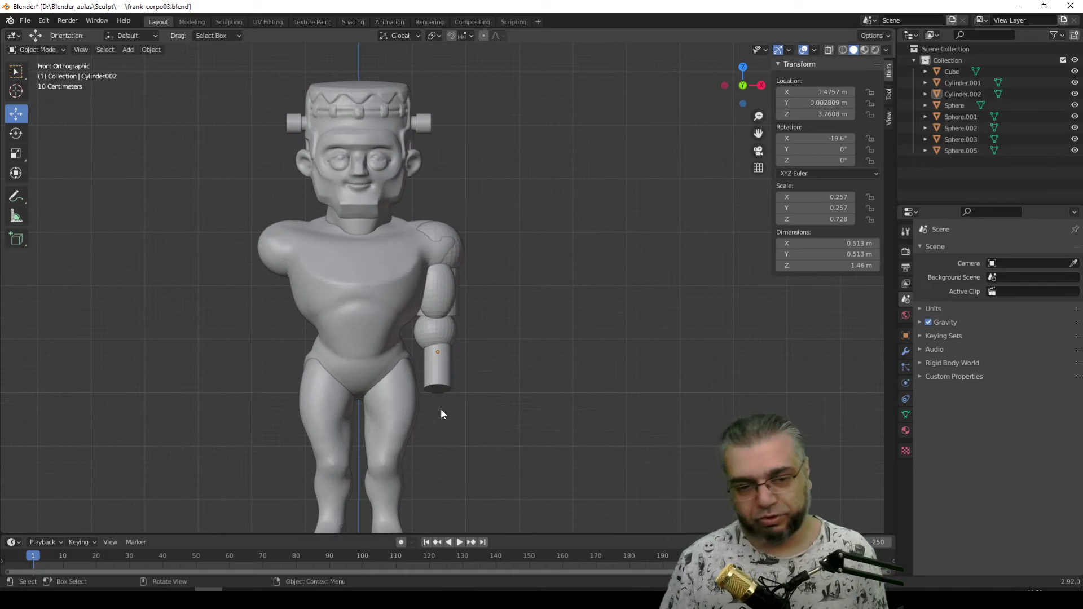
mouse_move(475, 362)
middle_mouse_down("ctrl")
mouse_move(478, 387)
mouse_move(465, 316)
mouse_move(465, 333)
middle_mouse_up("ctrl")
left_click(441, 255)
left_click(425, 287, "shift")
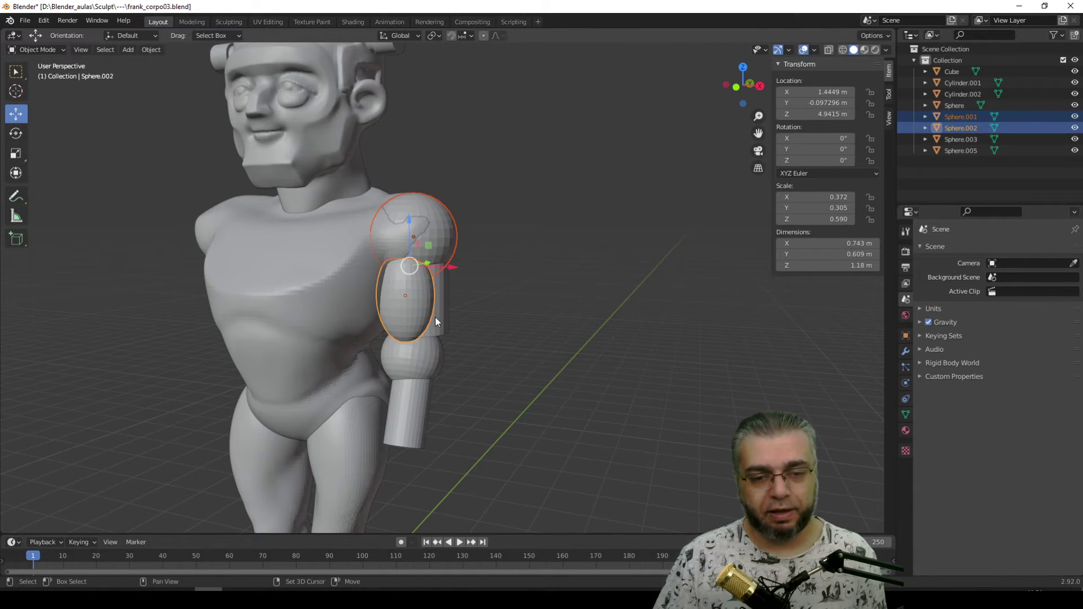
left_click(437, 320, "shift")
left_click(417, 363, "shift")
left_click(409, 408, "shift")
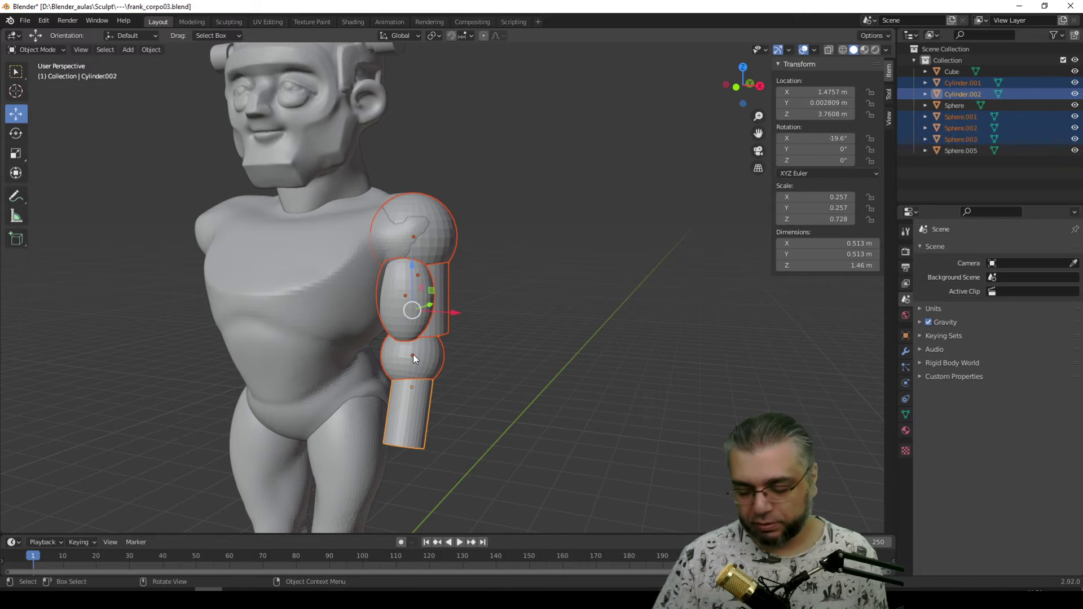
Rotate the arm -19.3° on Y and move it back up to the shoulder.
key("KP_1")
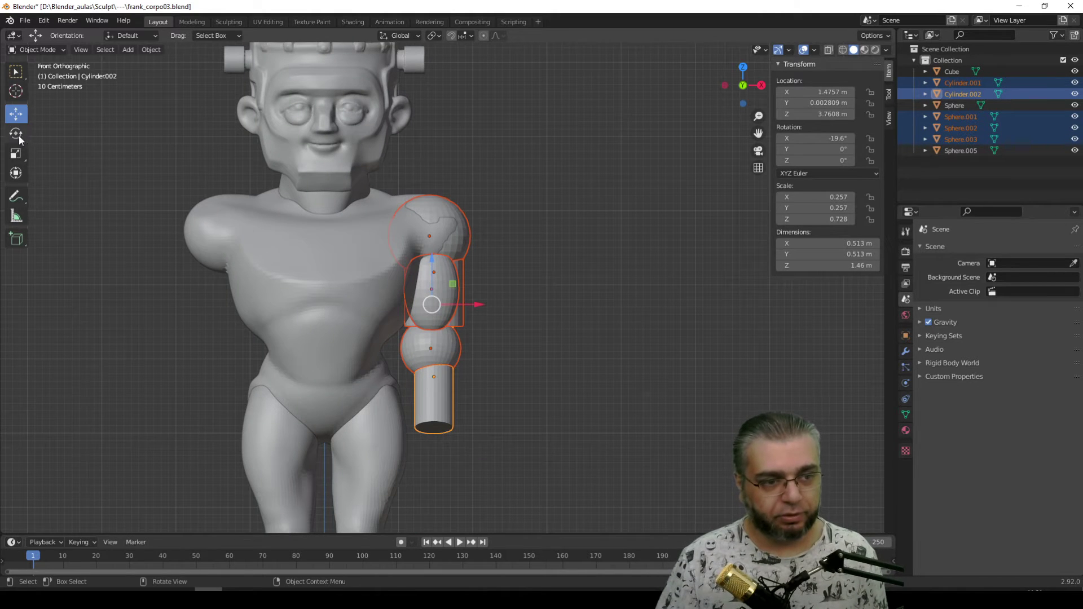
left_click(15, 133)
mouse_move(462, 282)
left_mouse_down()
mouse_move(457, 258)
mouse_move(568, 294)
left_mouse_up()
left_click(16, 113)
left_click_drag(551, 293, 481, 281)
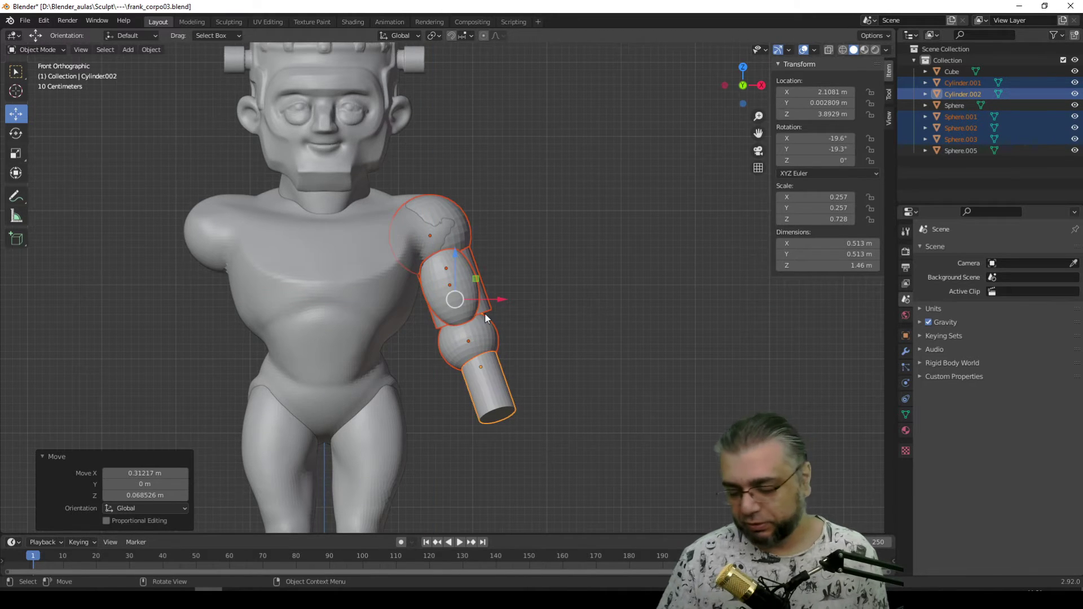
In Right view, nudge the arm slightly back along Y against the torso.
key("KP_3")
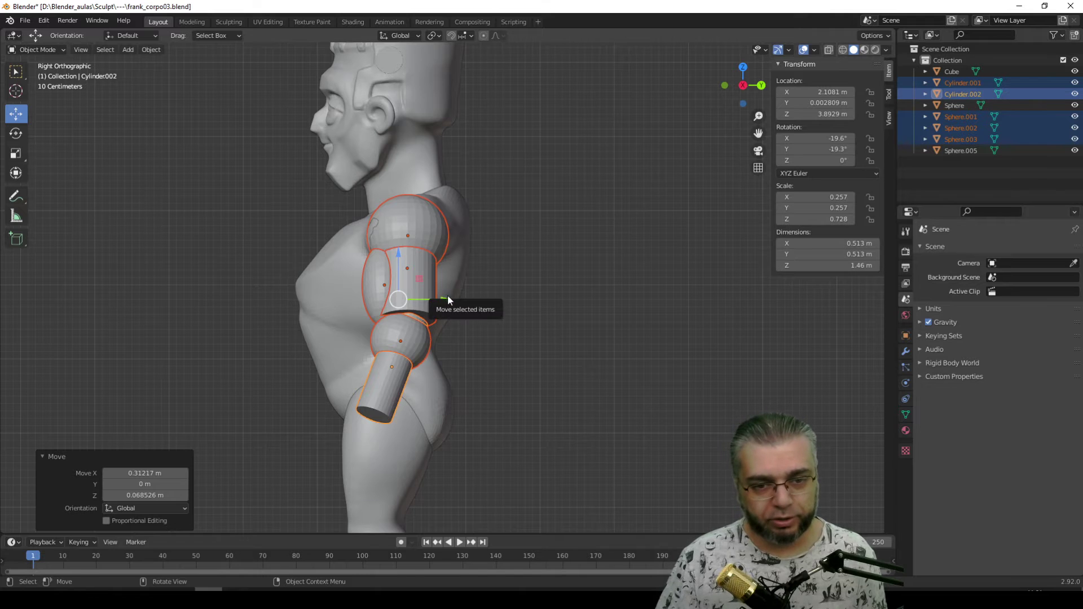
left_click_drag(448, 296, 450, 299)
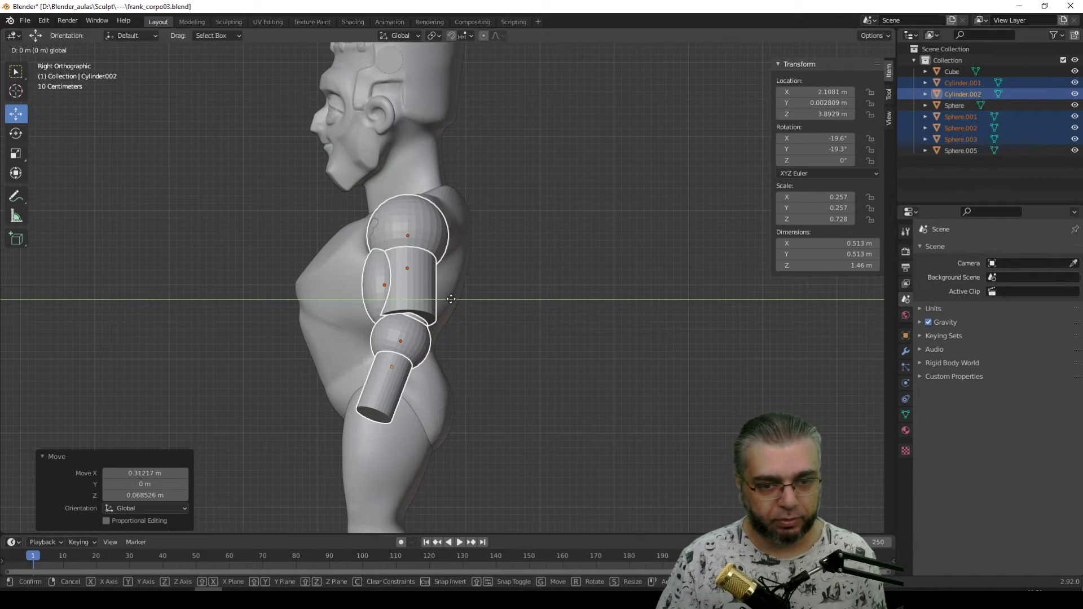
left_click_drag(451, 299, 453, 299)
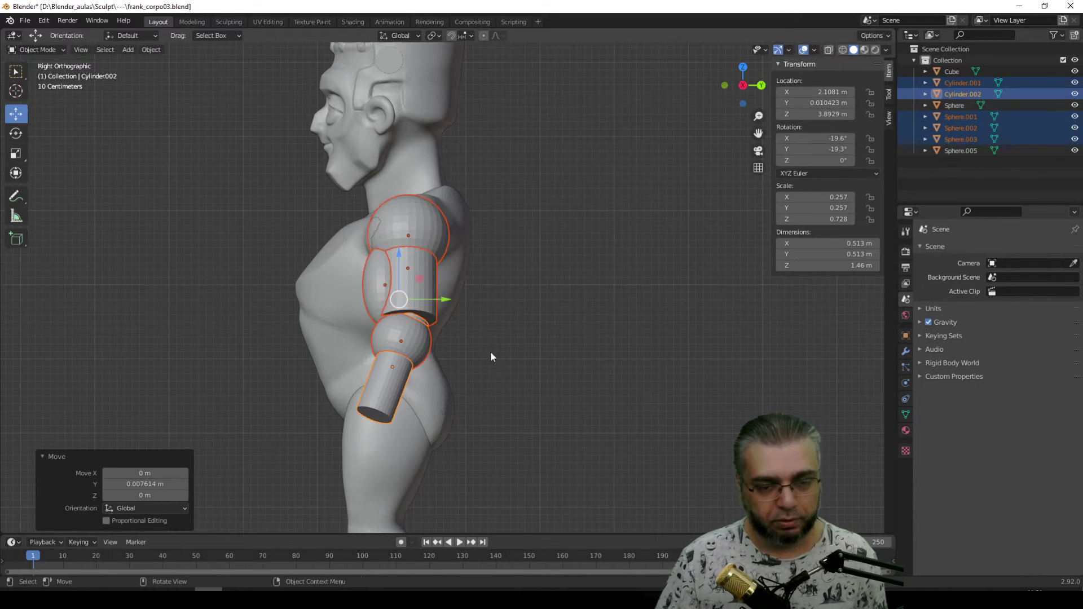
left_click(501, 400)
mouse_move(370, 369)
middle_mouse_down()
mouse_move(441, 407)
mouse_move(417, 381)
mouse_move(446, 388)
middle_mouse_up()
key("KP_1")
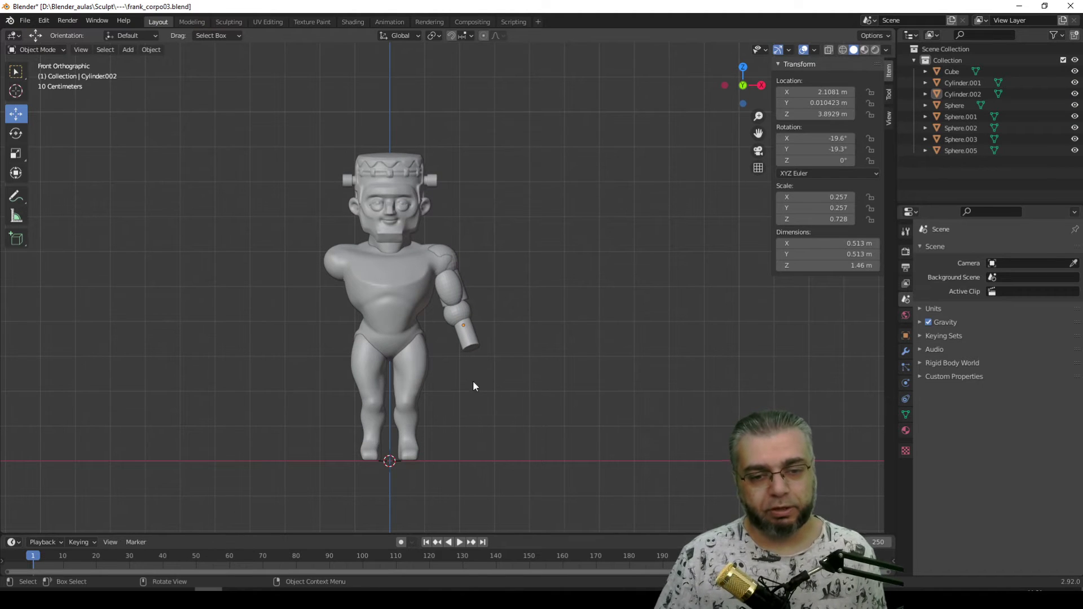
middle_click_drag(472, 381, 427, 415)
scroll(426, 415, "up", 4)
scroll(444, 259, "up", 2)
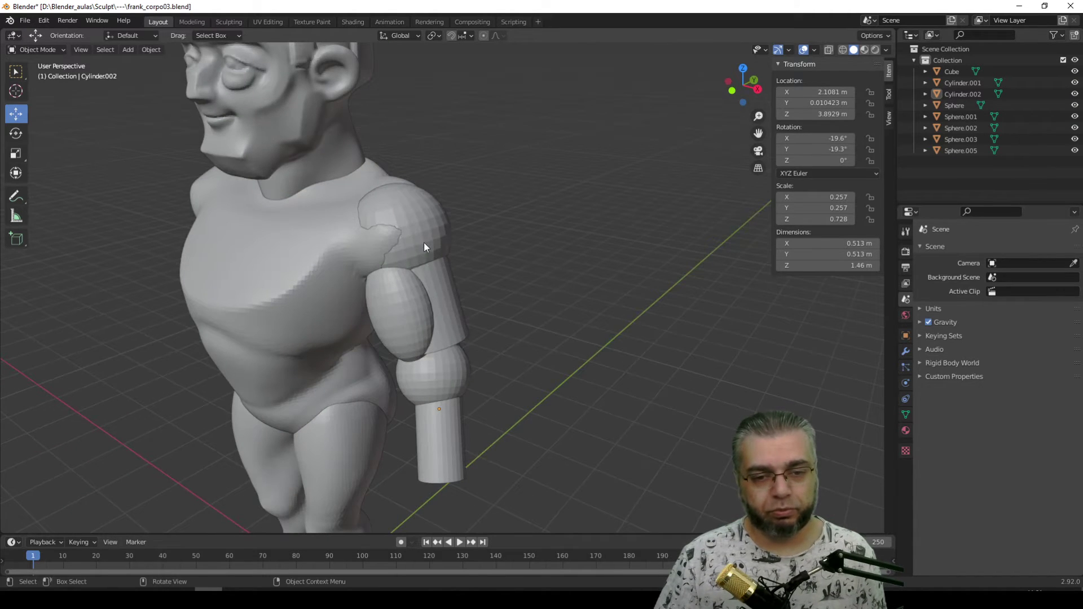
Select the shoulder, upper-arm, elbow and forearm pieces and join them with Ctrl+J.
left_click(424, 242)
left_click(407, 319, "shift")
left_click(453, 325, "shift")
left_click(446, 376, "shift")
left_click(434, 435, "shift")
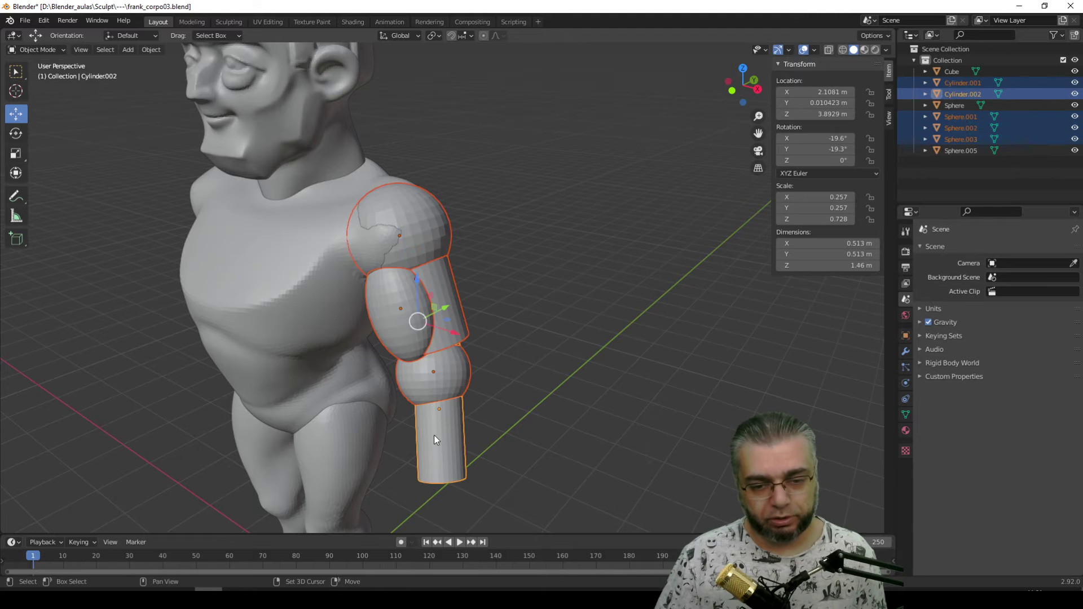
key("ctrl+j")
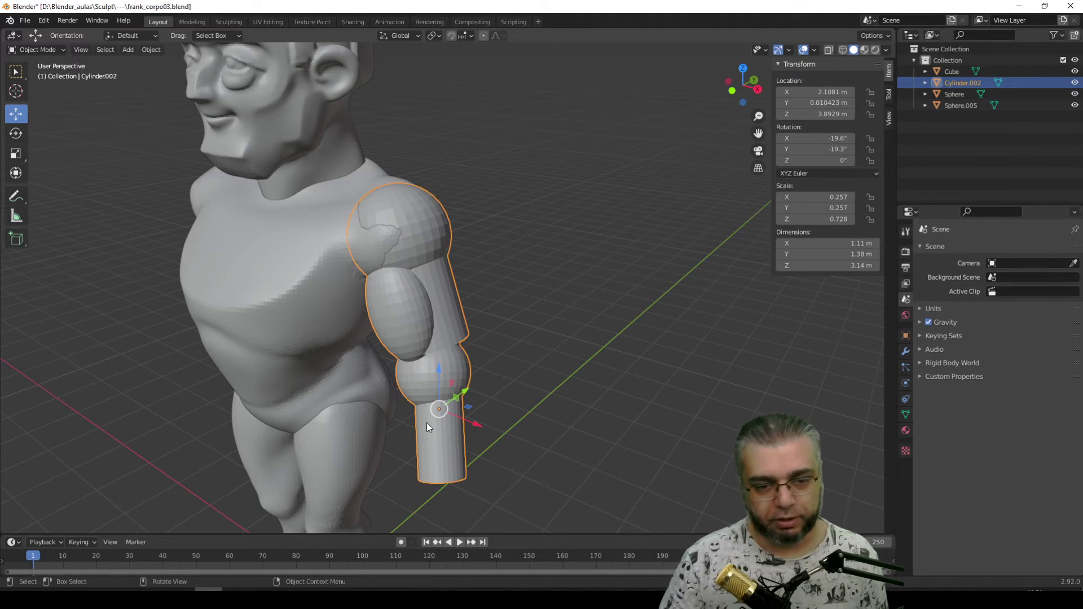
Reselect the joined arm and bring up the apply-transforms menu.
mouse_move(337, 327)
middle_mouse_down()
mouse_move(388, 312)
mouse_move(400, 345)
middle_mouse_up()
left_click(151, 50)
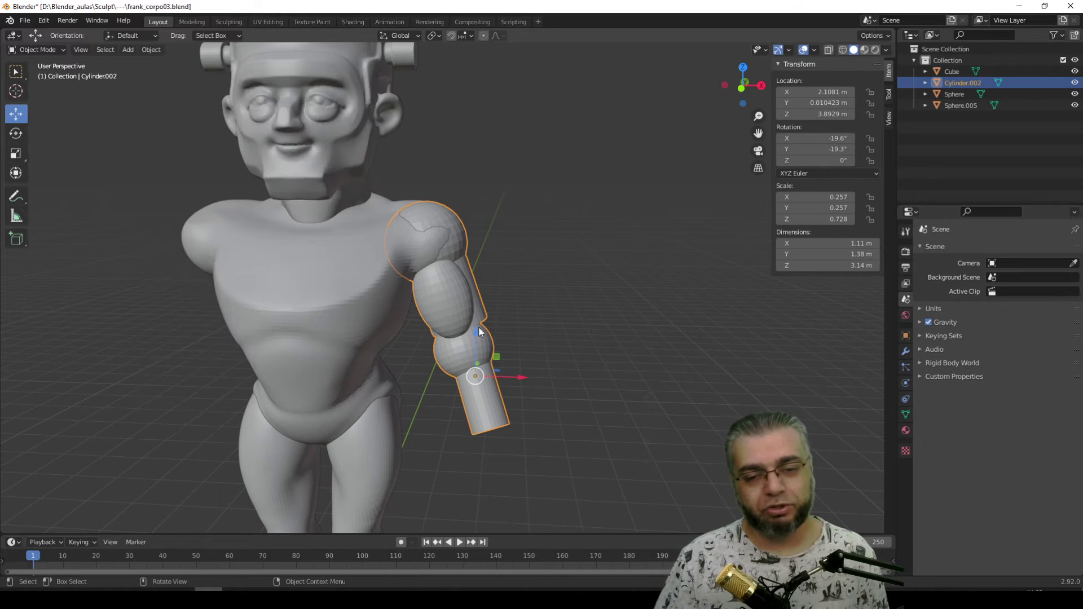
left_click(503, 387)
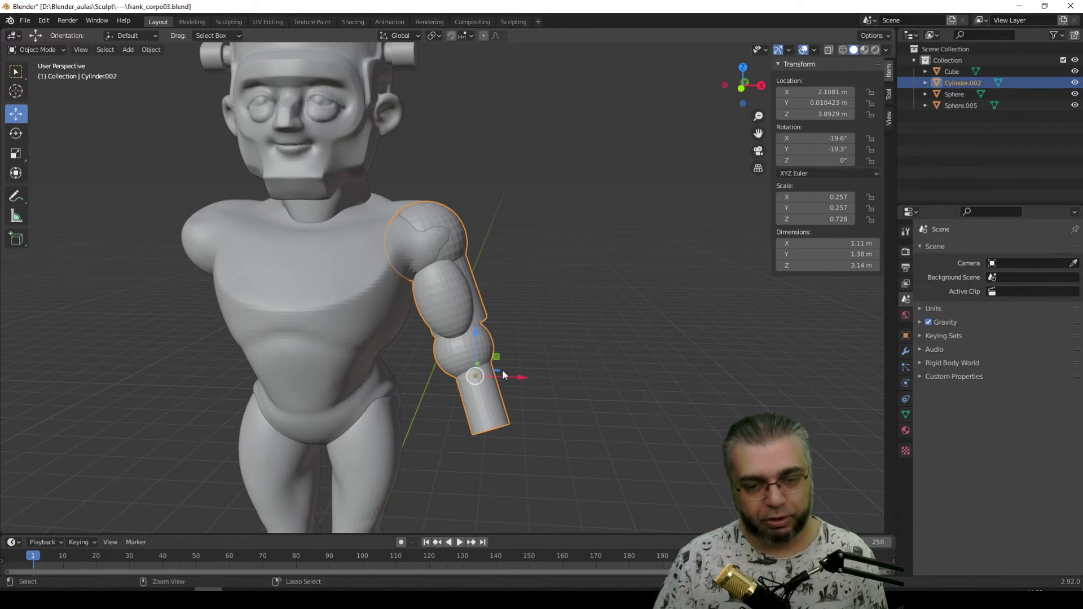
key("ctrl+a")
key("ctrl+a")
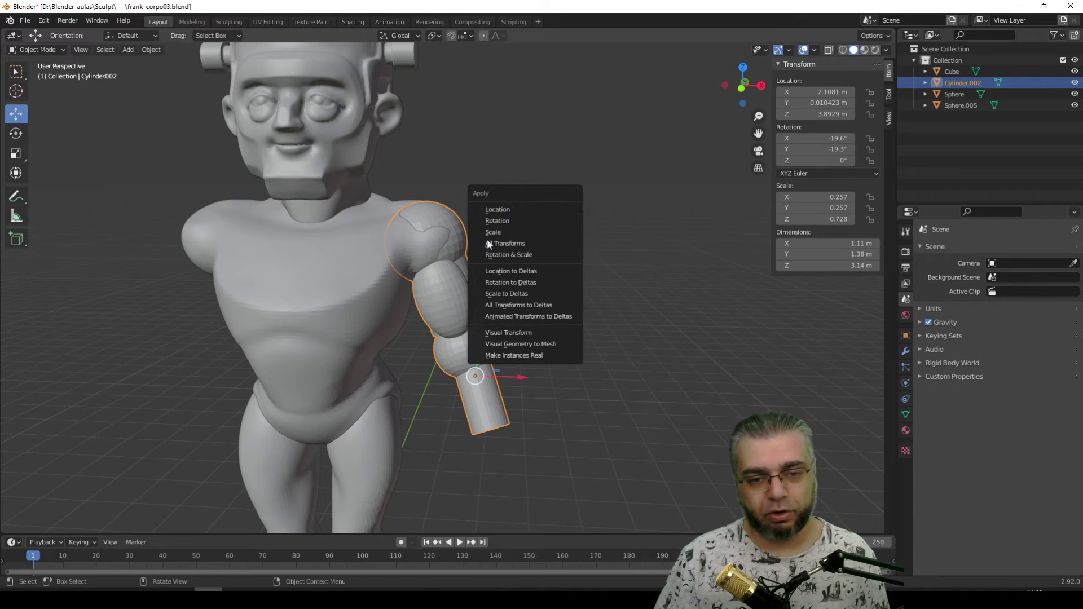
Apply All Transforms so the arm reads zero location and rotation and scale 1.000.
key("ctrl+a")
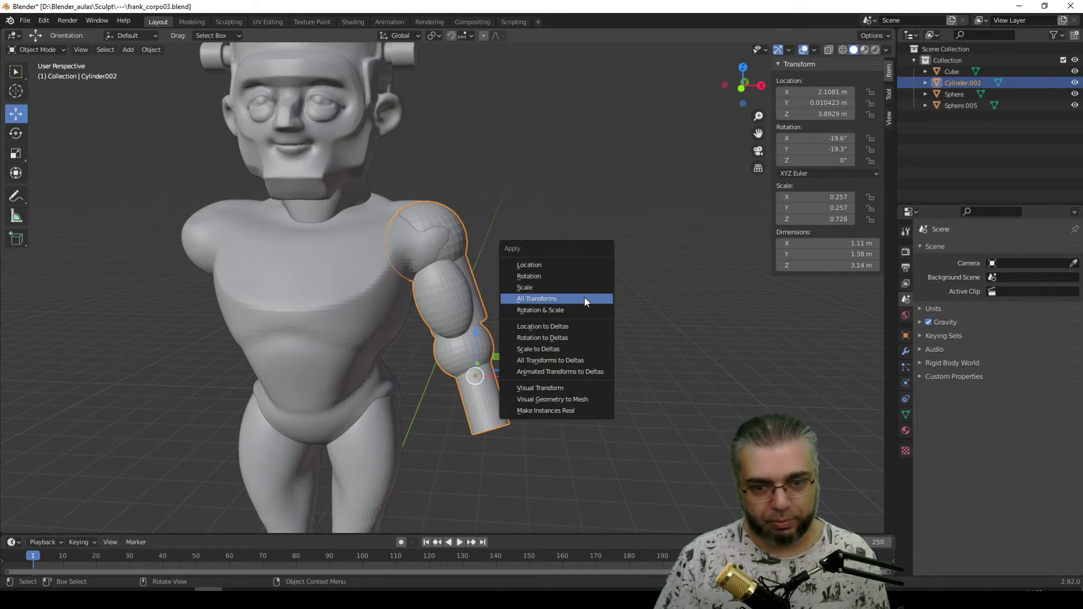
left_click(577, 296)
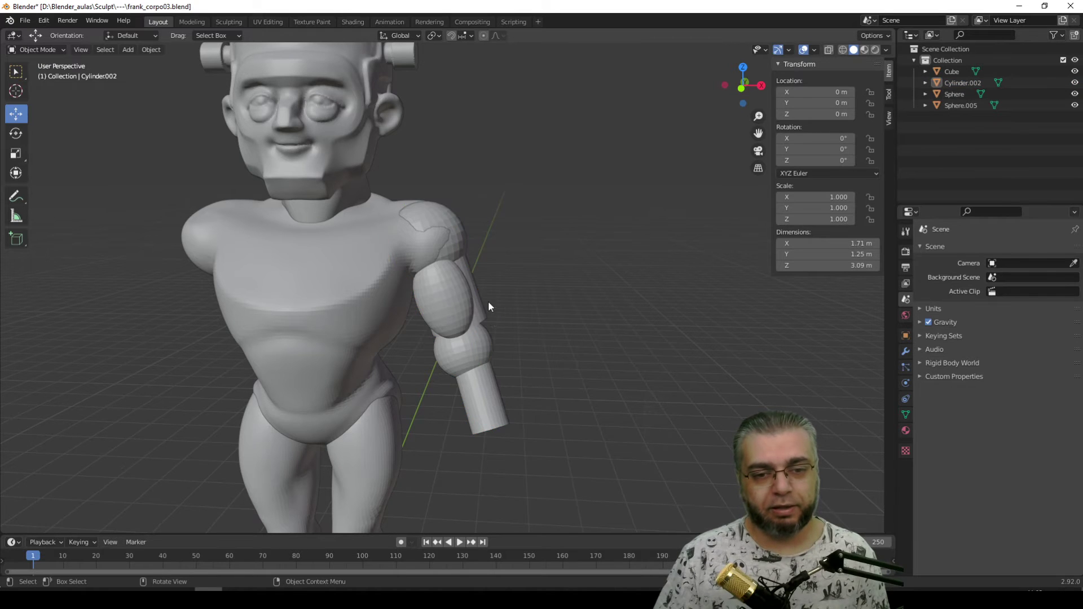
scroll(488, 300, "down", 3)
scroll(480, 361, "down", 2)
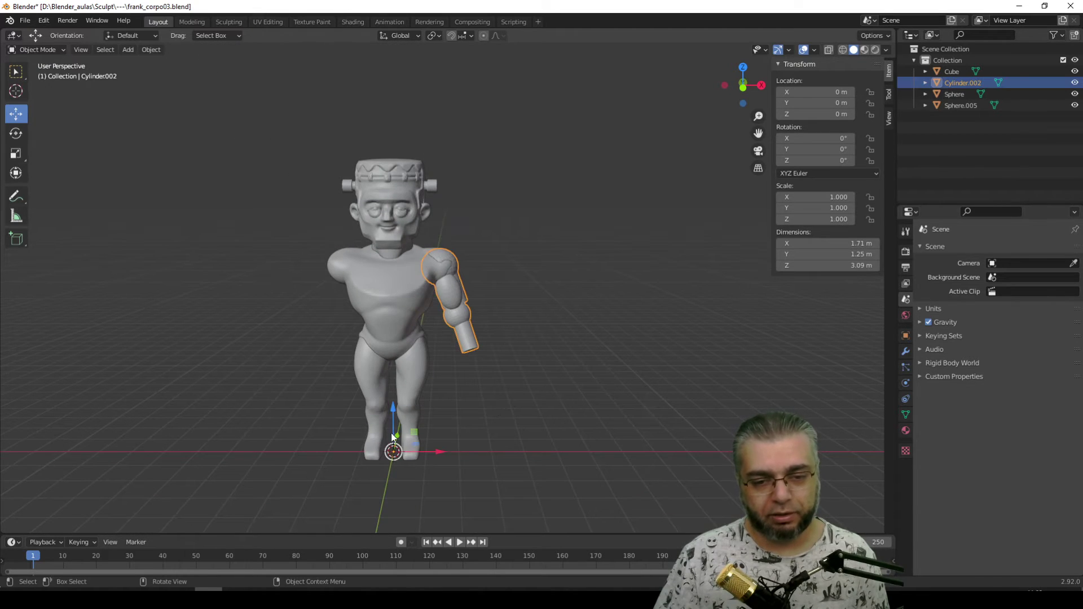
middle_click_drag(427, 402, 457, 368)
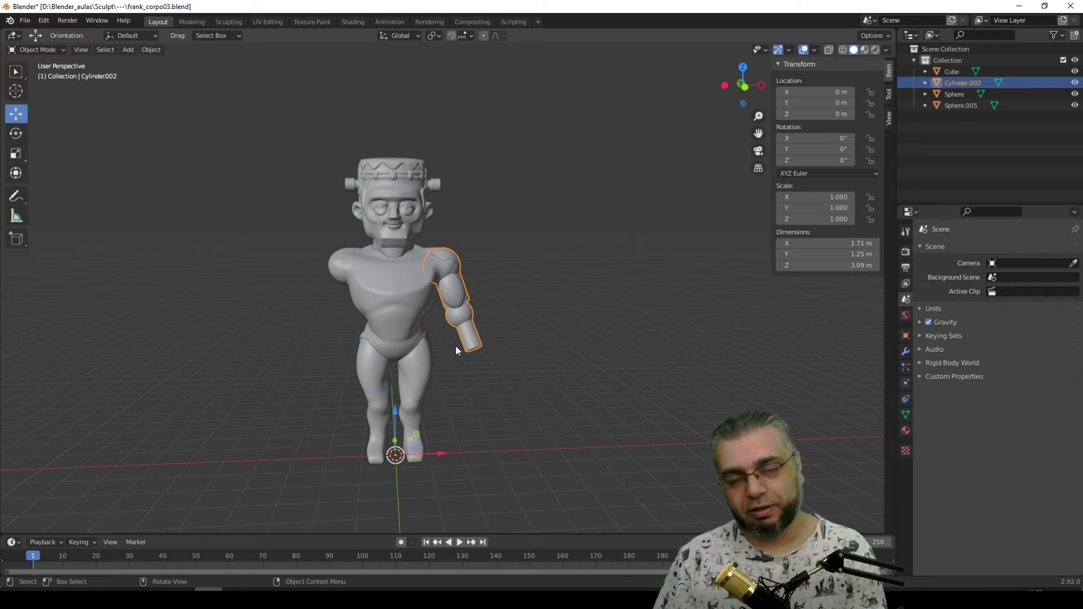
Switch to the Sculpting workspace, undoing an accidental arm grab.
left_click(226, 22)
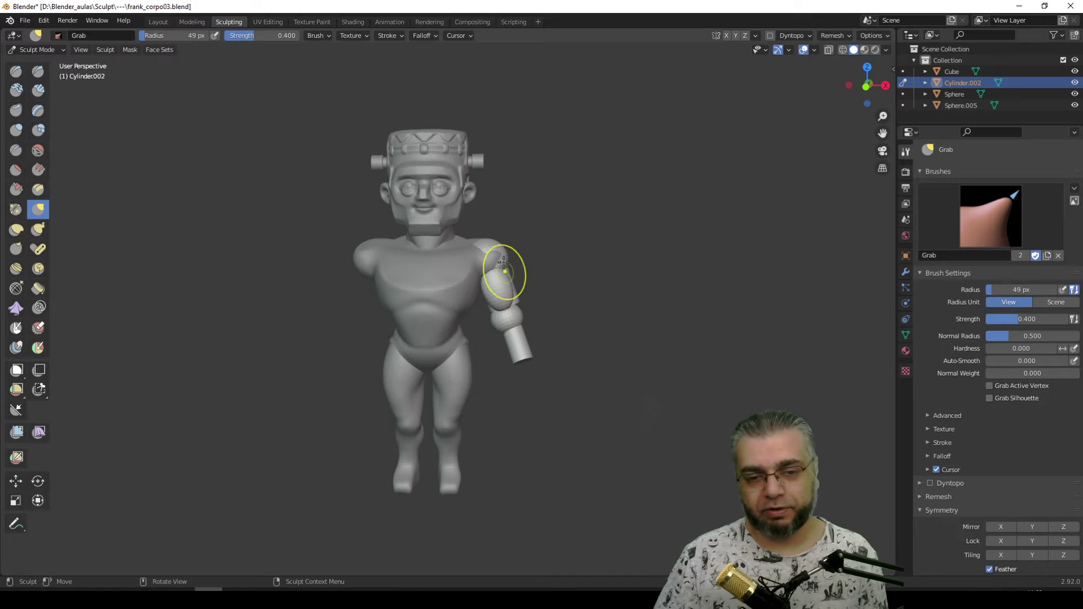
left_click_drag(502, 282, 509, 321)
key("ctrl+z")
scroll(949, 394, "down", 3)
scroll(946, 334, "down", 3)
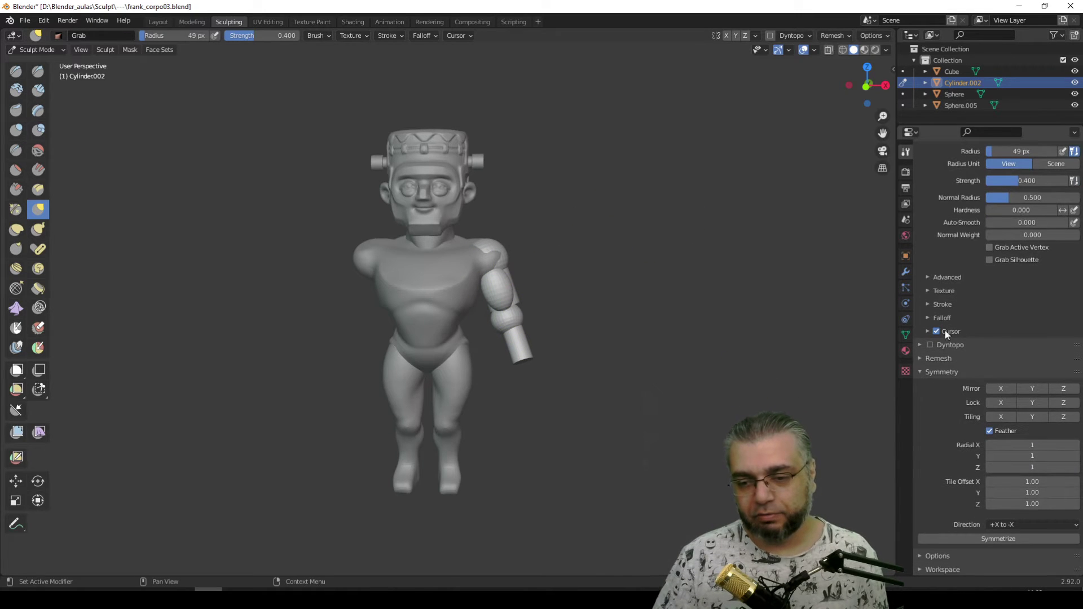
Symmetrize the arm across X onto the other side and open the Remesh settings.
left_click(995, 540)
mouse_move(653, 359)
middle_mouse_down()
mouse_move(573, 357)
mouse_move(660, 336)
mouse_move(551, 345)
mouse_move(589, 333)
mouse_move(570, 331)
mouse_move(577, 297)
mouse_move(604, 365)
middle_mouse_up()
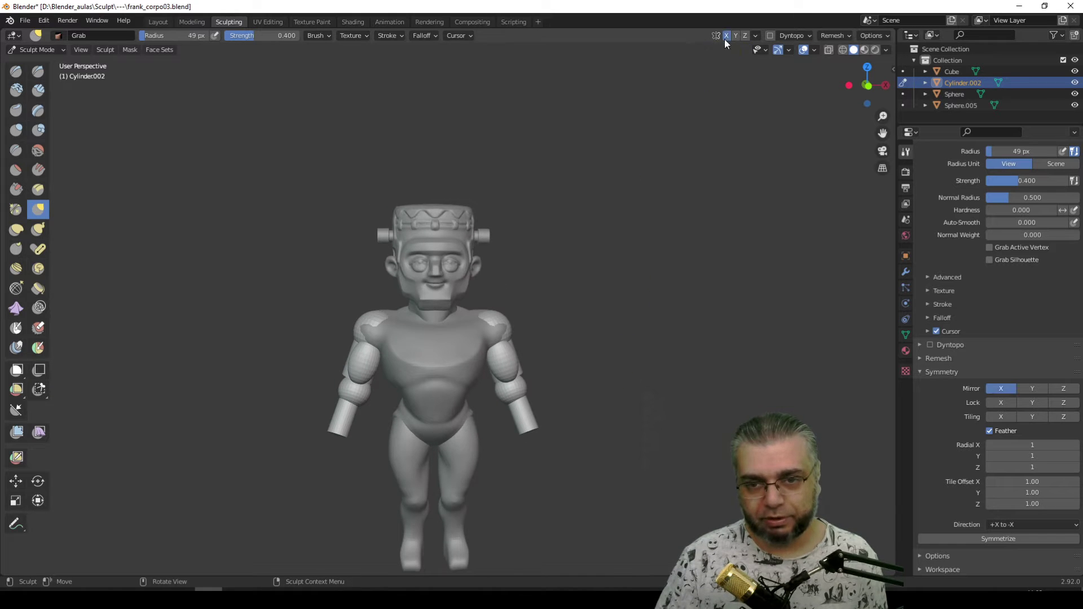
mouse_move(838, 380)
middle_mouse_down()
mouse_move(525, 326)
mouse_move(501, 339)
mouse_move(508, 399)
middle_mouse_up()
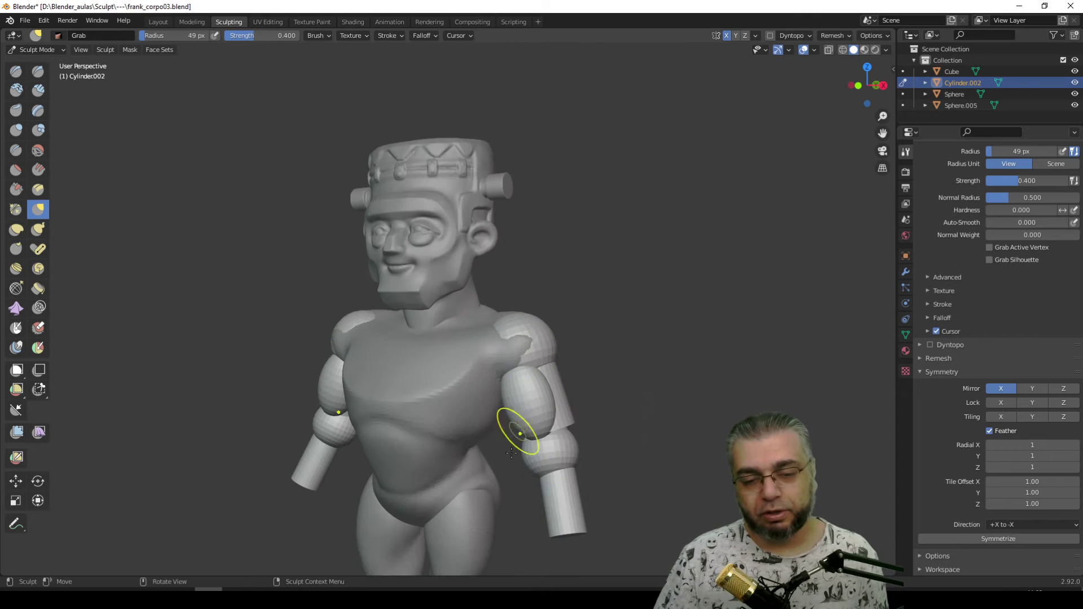
left_click(848, 36)
type("0.05 m")
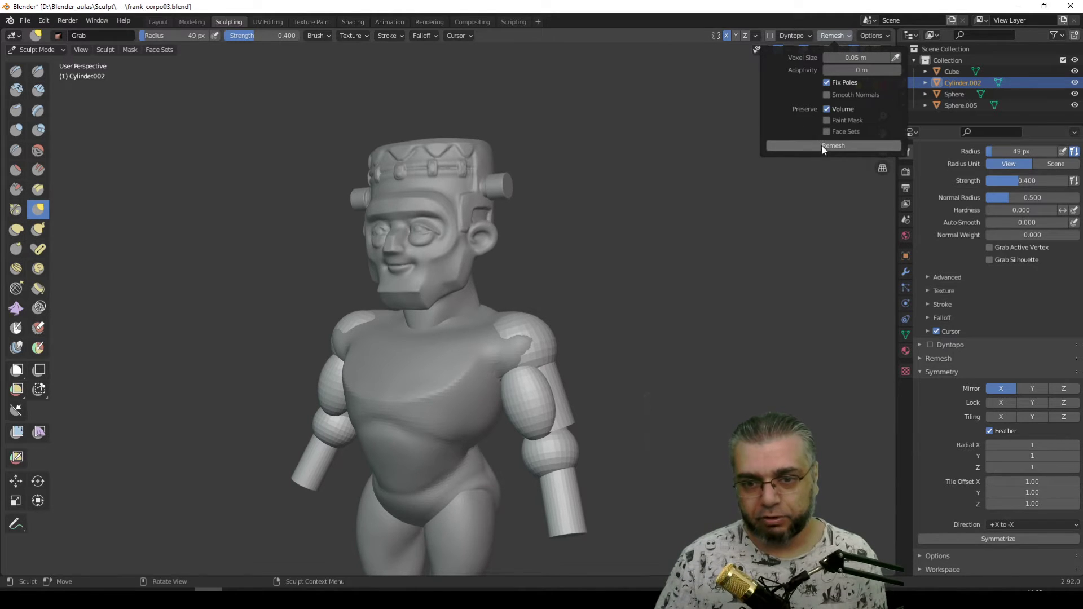
Remesh the model to fuse the arm joints and set the Grab brush radius to 21 px.
left_click(821, 144)
mouse_move(611, 266)
middle_mouse_down()
mouse_move(507, 443)
mouse_move(536, 378)
middle_mouse_up()
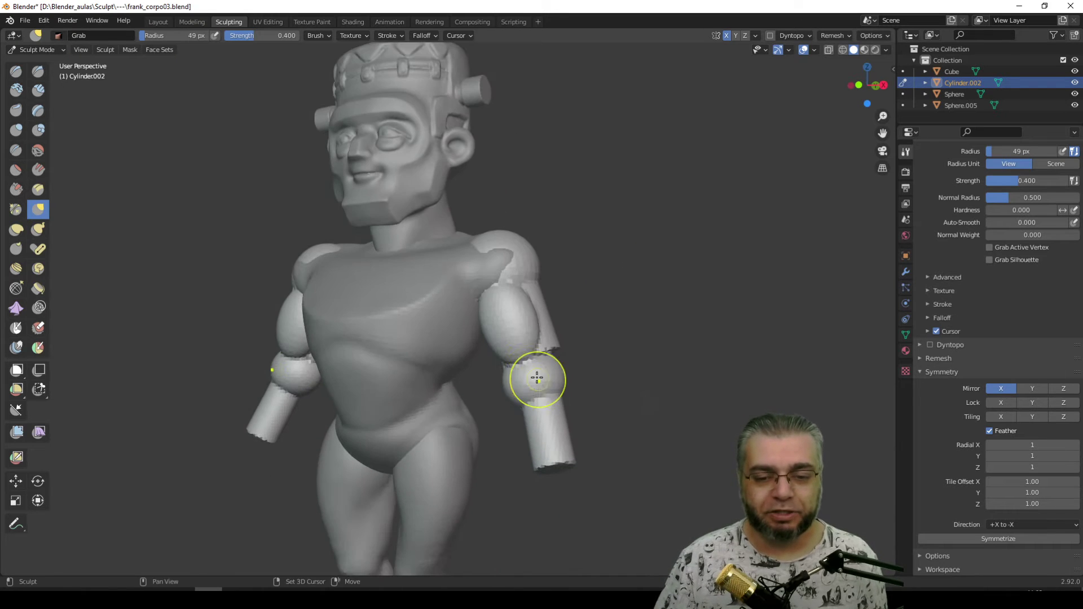
key("f")
left_click(550, 389)
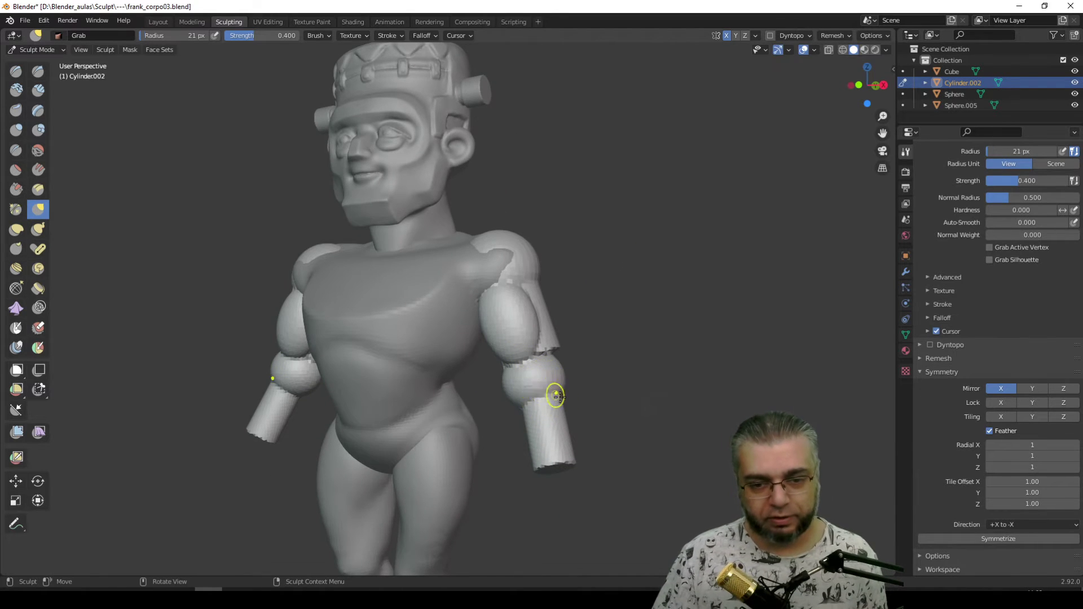
mouse_move(555, 394)
middle_mouse_down()
mouse_move(573, 406)
mouse_move(509, 421)
middle_mouse_up()
scroll(573, 406, "up", 2)
scroll(574, 397, "up", 2)
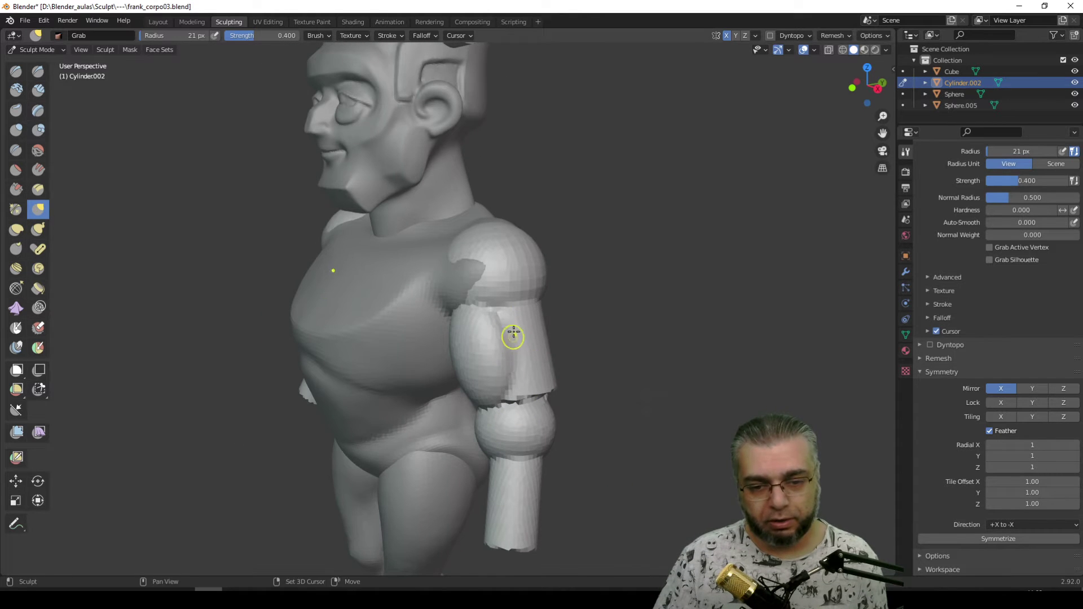
With a 40 px Grab brush, pull the elbows and upper arms into smoother shapes.
mouse_move(505, 414)
middle_mouse_down()
mouse_move(556, 361)
mouse_move(527, 387)
mouse_move(328, 335)
middle_mouse_up()
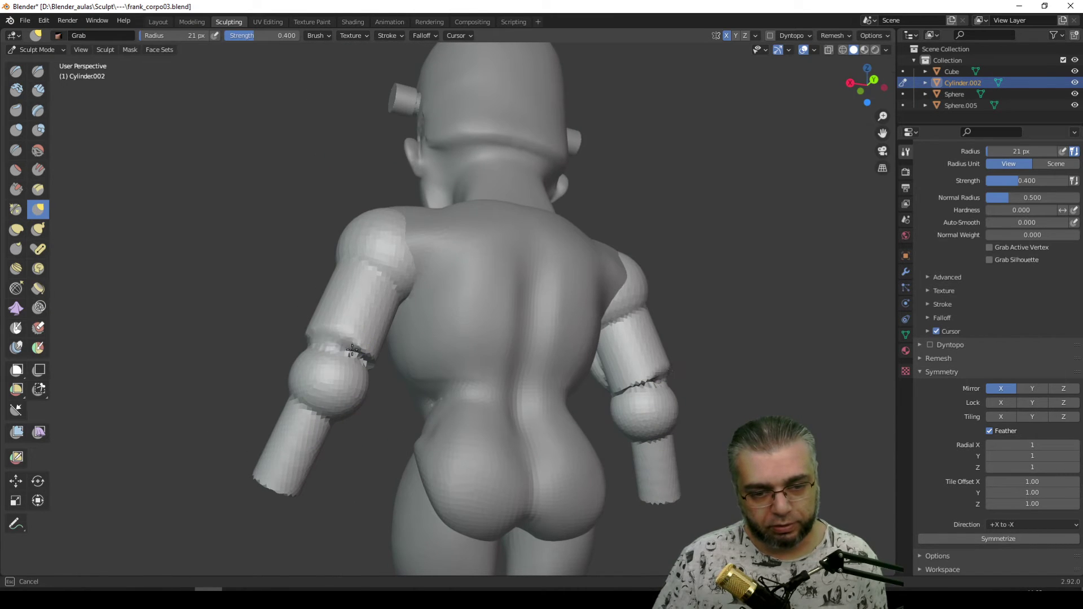
key("f")
left_click(358, 350)
middle_click_drag(357, 350, 397, 386)
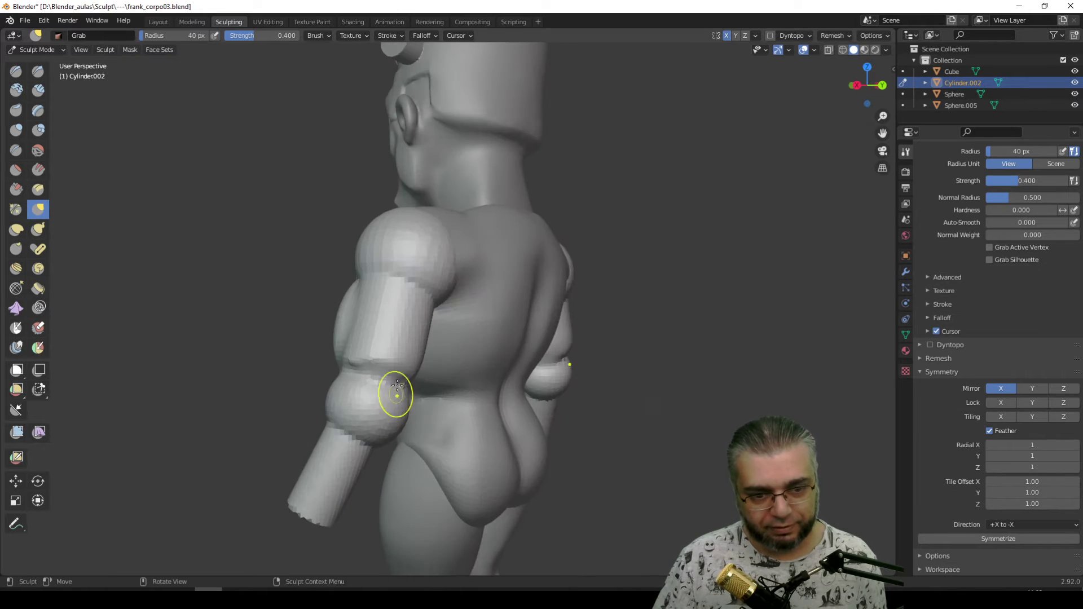
left_click_drag(386, 356, 358, 363)
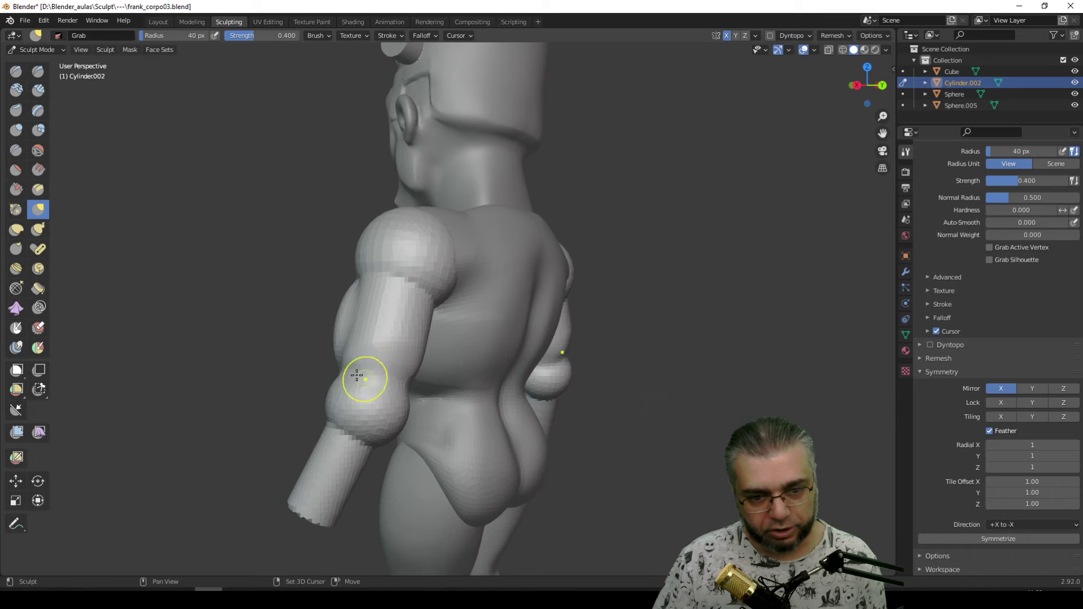
mouse_move(378, 427)
middle_mouse_down()
mouse_move(398, 338)
mouse_move(357, 320)
mouse_move(358, 298)
middle_mouse_up()
left_click_drag(358, 297, 373, 293)
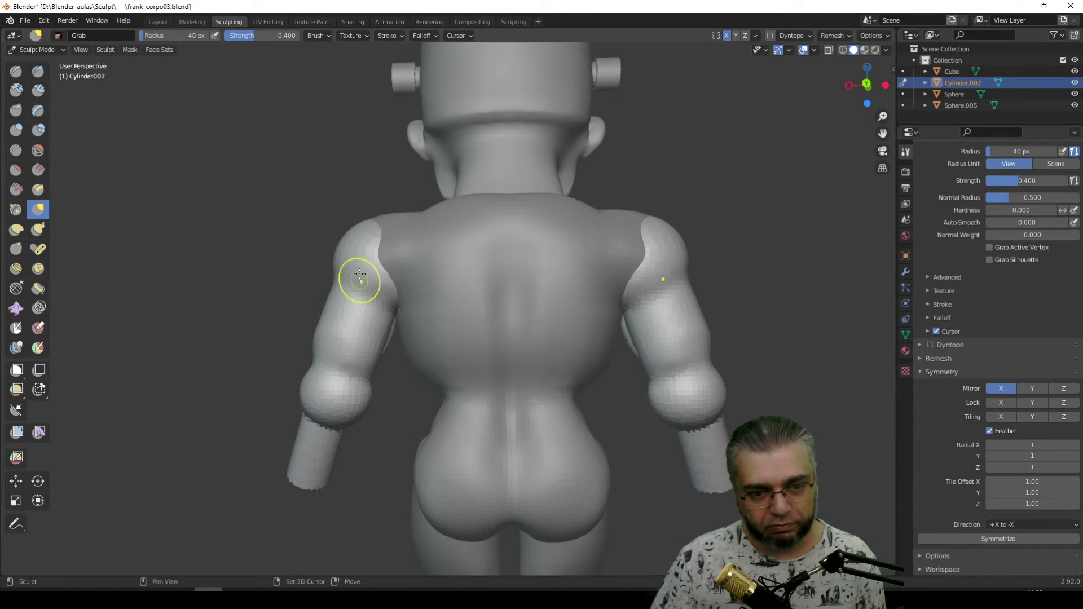
mouse_move(336, 321)
middle_mouse_down()
mouse_move(358, 344)
mouse_move(467, 288)
middle_mouse_up()
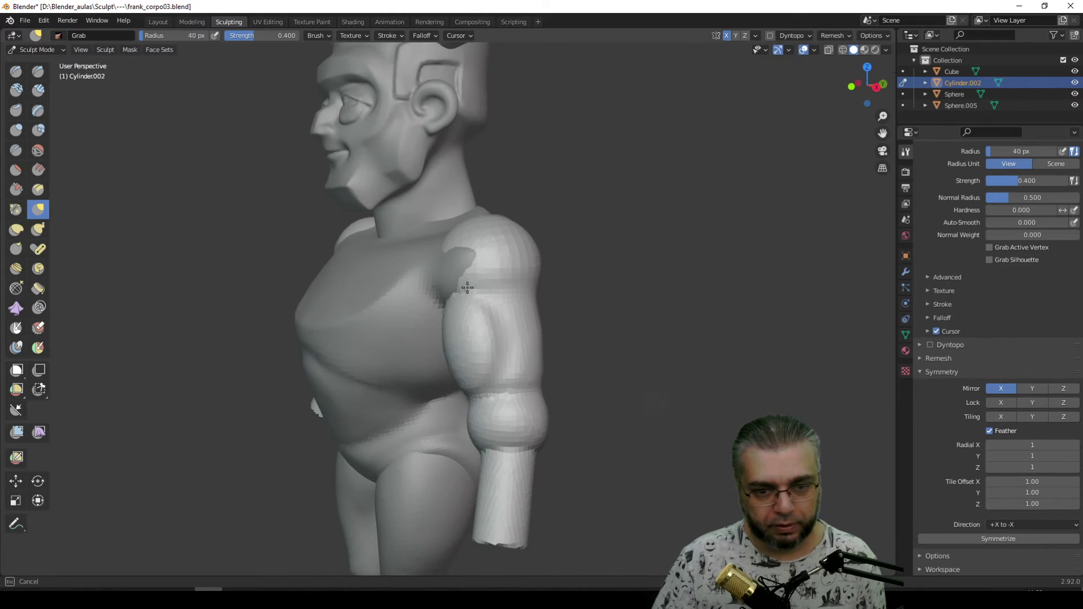
middle_click_drag(484, 337, 563, 346)
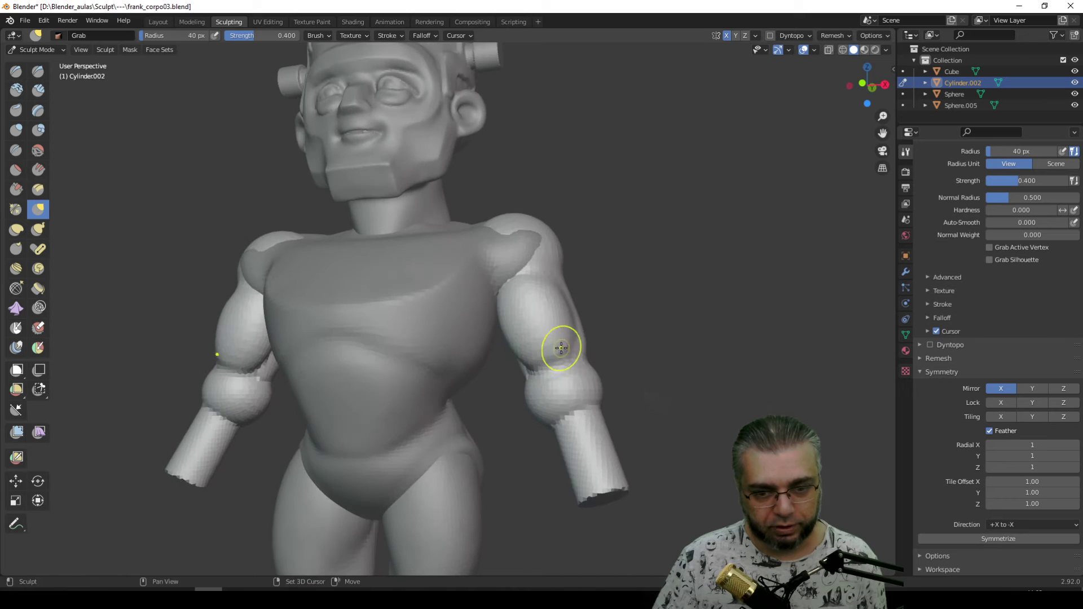
scroll(556, 365, "up", 2)
left_click_drag(555, 364, 521, 333)
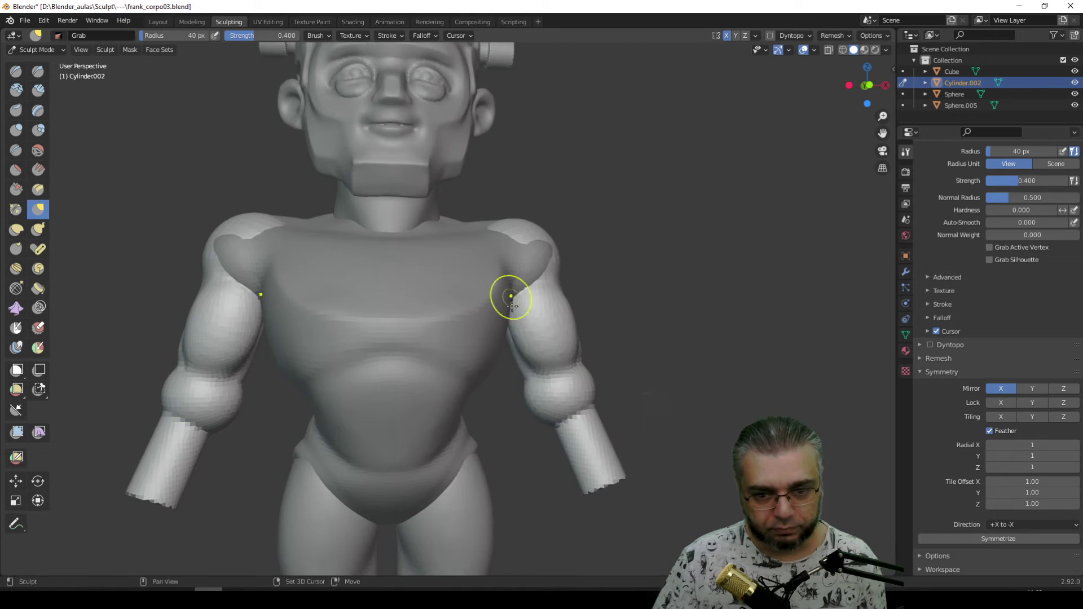
left_click_drag(596, 408, 564, 409)
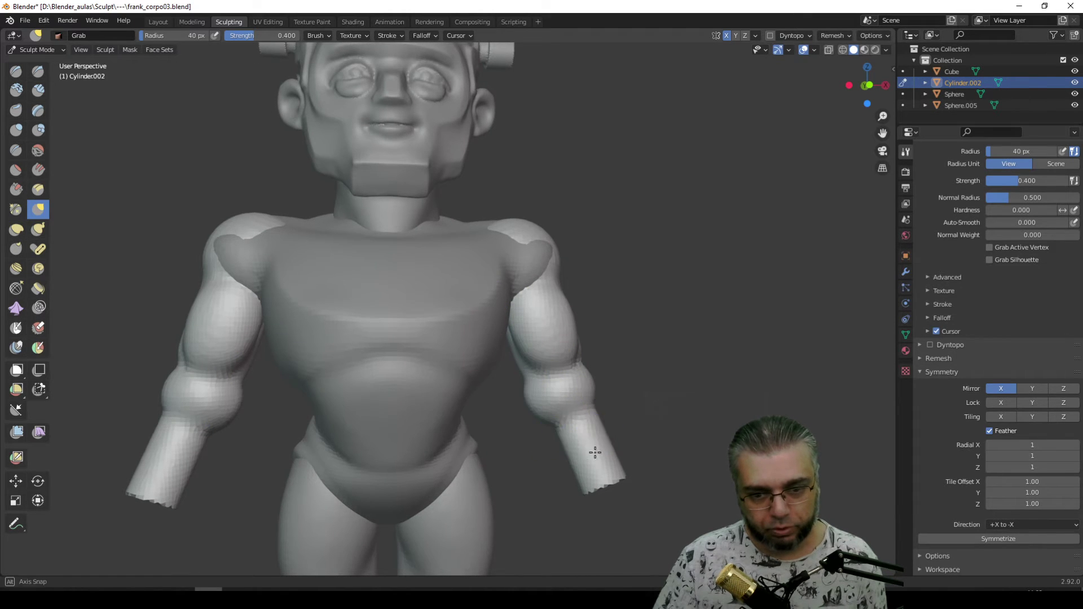
Review the arms from several angles, undo the last stroke, and select Clay Strips.
mouse_move(595, 452)
middle_mouse_down()
mouse_move(501, 430)
mouse_move(419, 350)
middle_mouse_up()
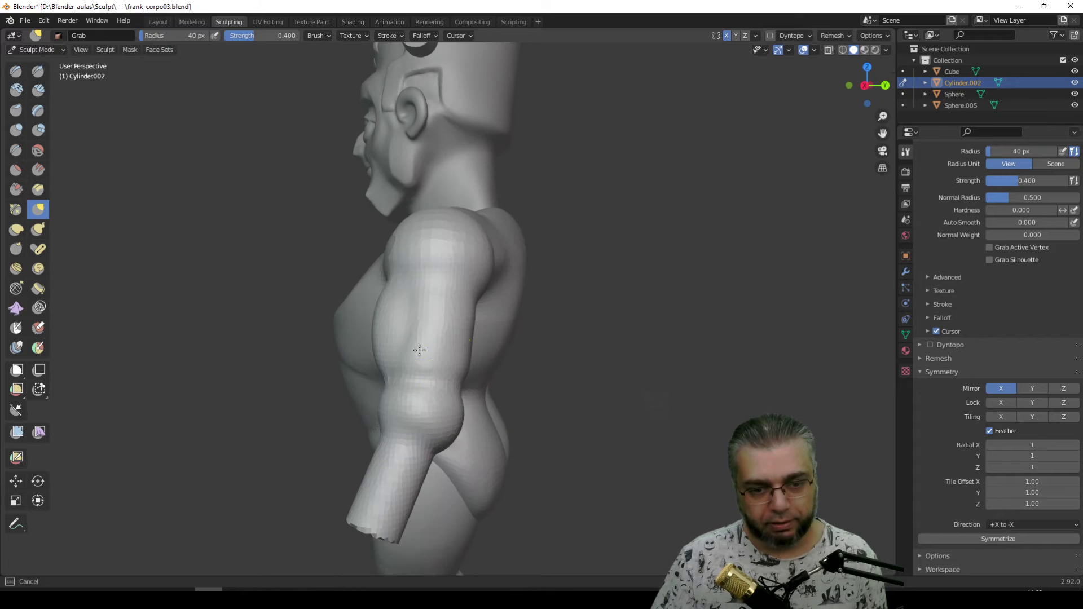
middle_click_drag(472, 387, 362, 343)
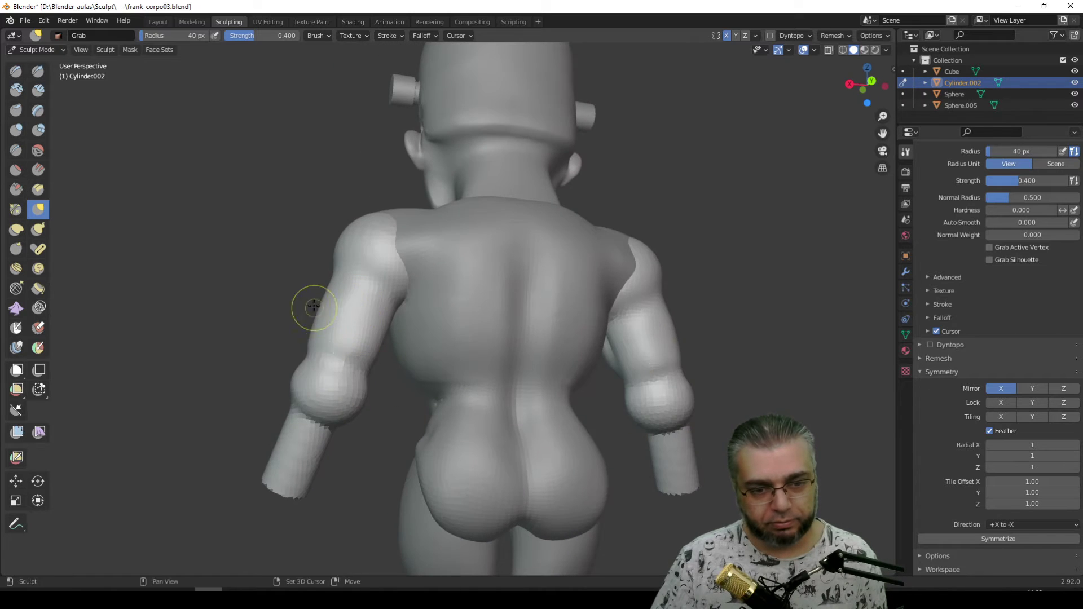
middle_click_drag(315, 307, 393, 370)
mouse_move(375, 307)
middle_mouse_down()
mouse_move(441, 405)
mouse_move(556, 355)
middle_mouse_up()
scroll(556, 395, "down", 2)
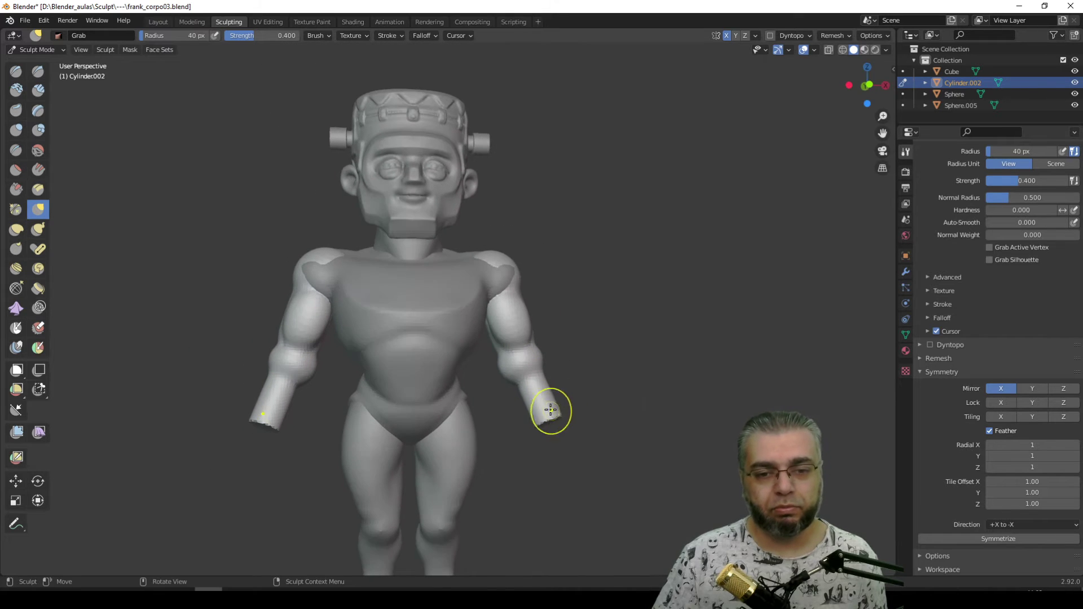
scroll(543, 418, "down", 2)
mouse_move(547, 433)
middle_mouse_down()
mouse_move(522, 410)
mouse_move(565, 419)
middle_mouse_up()
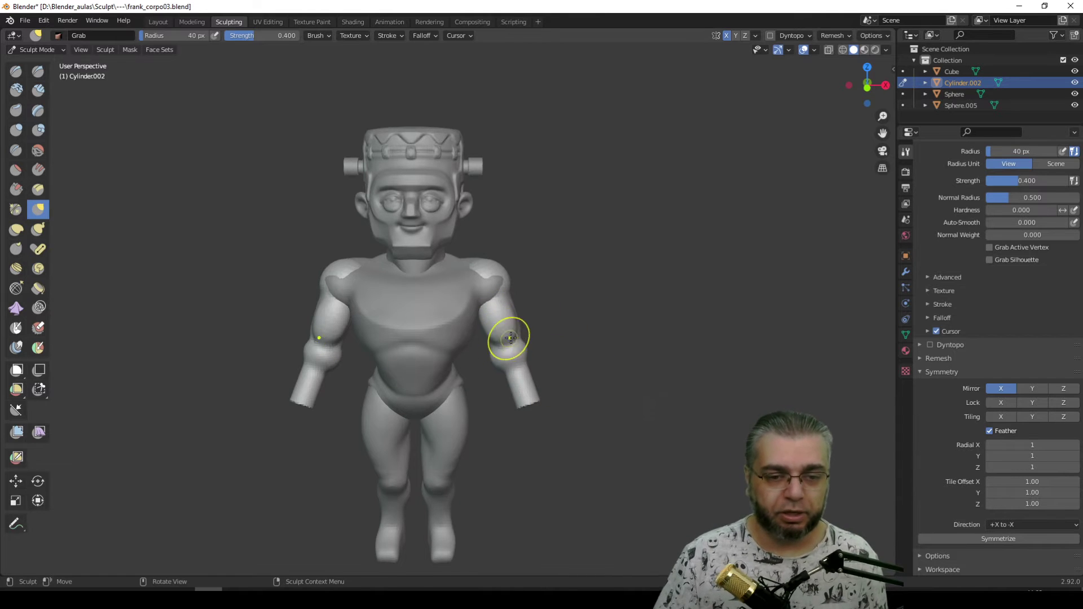
key("ctrl+z")
key("ctrl+z")
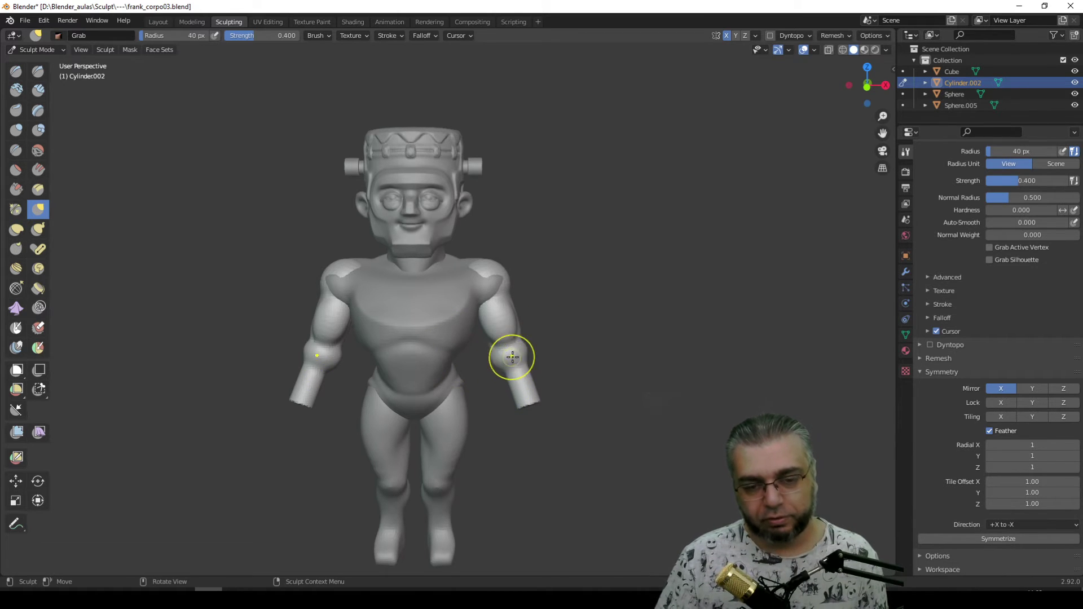
scroll(513, 361, "down", 1)
scroll(518, 374, "up", 4)
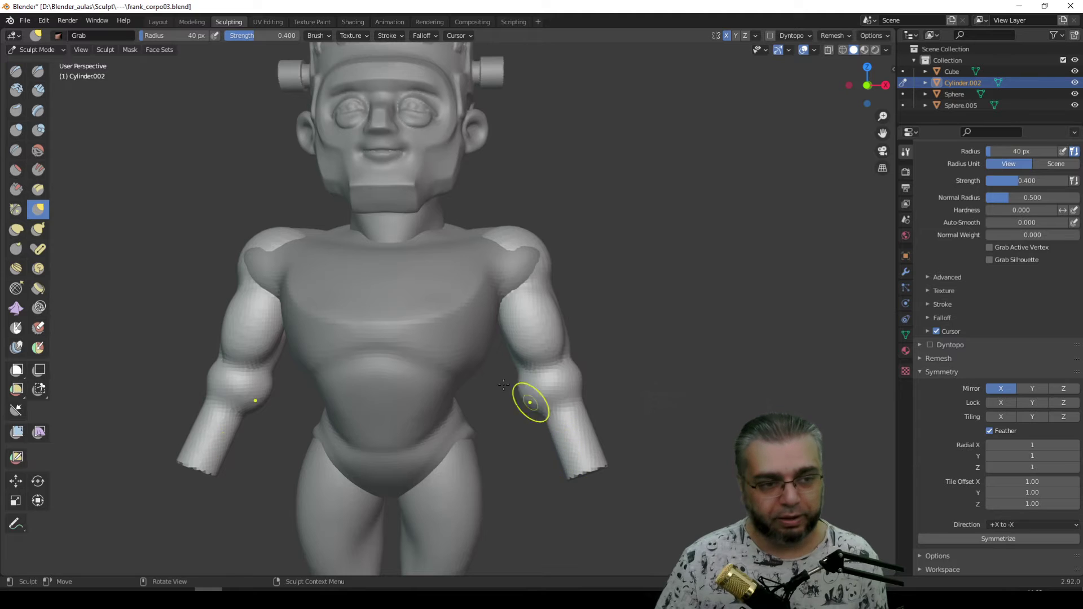
left_click(38, 91)
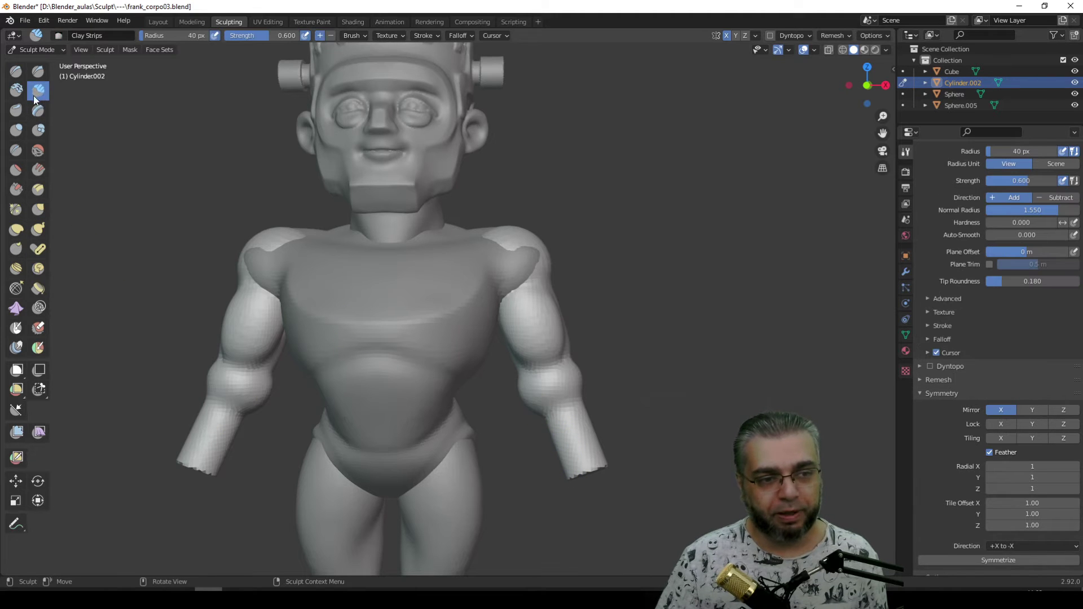
Stroke clay down the forearm from the elbow toward the wrist.
middle_click_drag(556, 423, 533, 365, "ctrl")
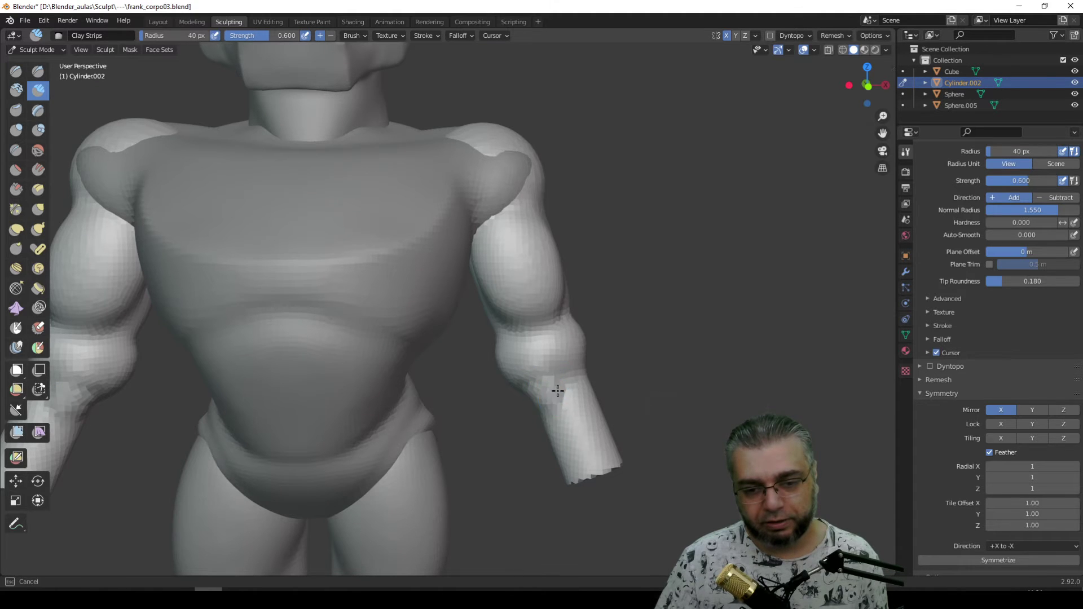
left_click_drag(557, 391, 573, 468)
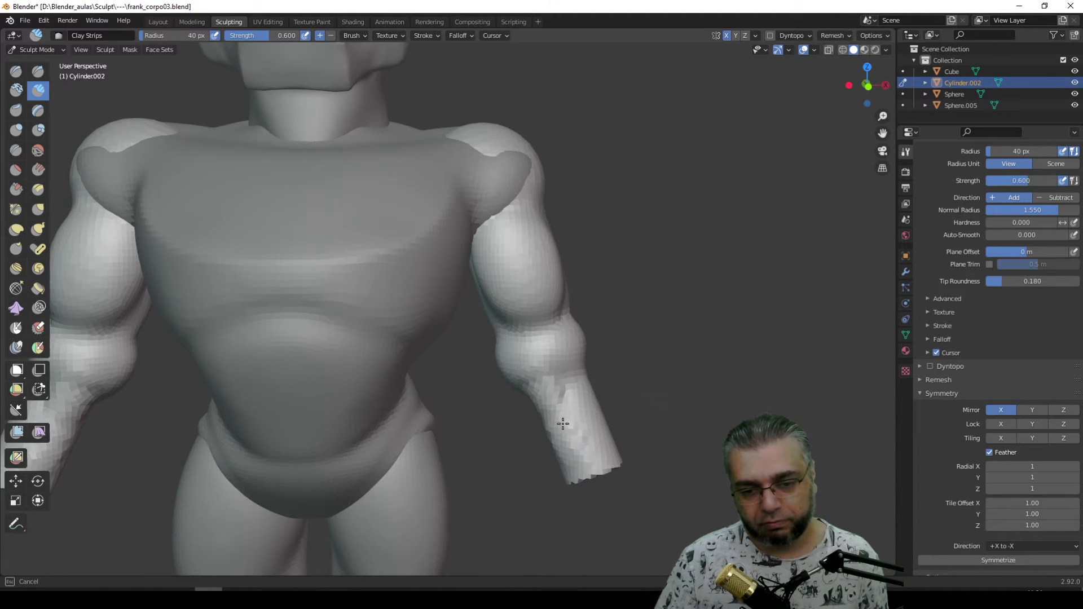
middle_click_drag(549, 394, 507, 421)
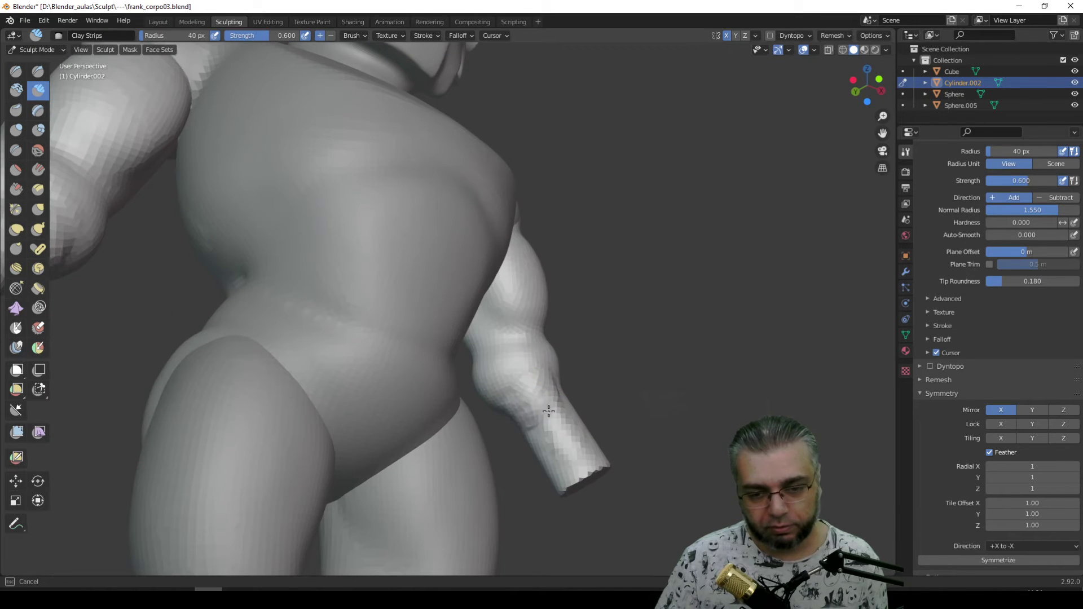
middle_click_drag(578, 450, 553, 381)
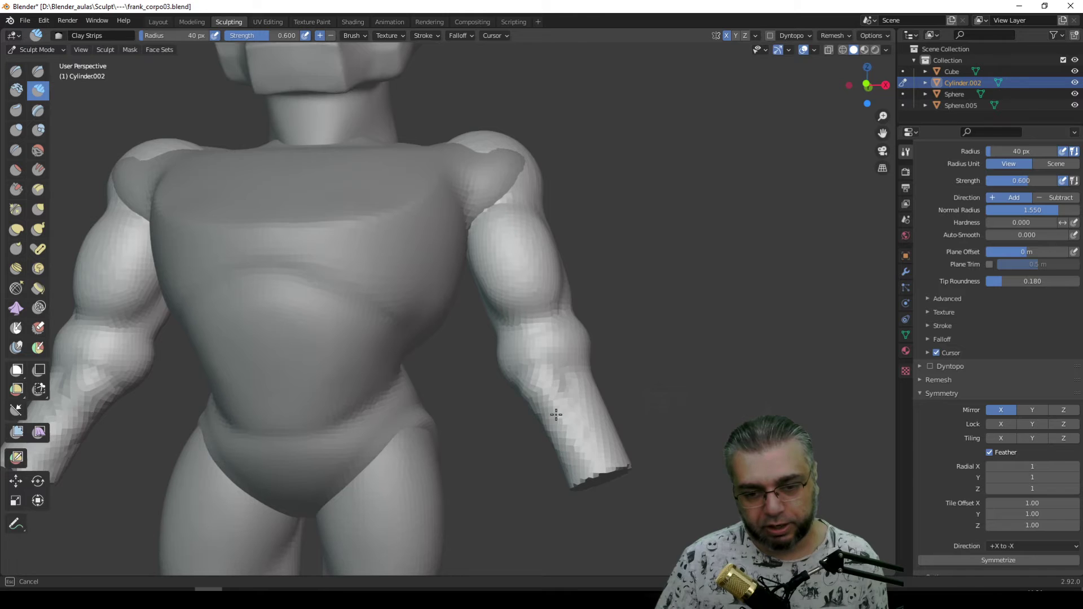
middle_click_drag(541, 421, 536, 379)
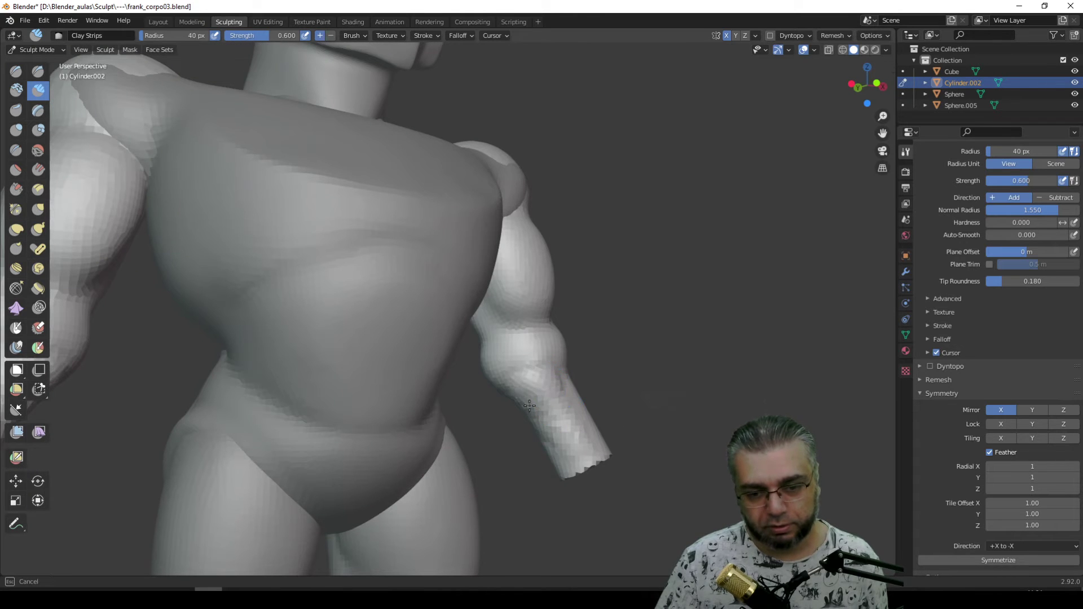
middle_click_drag(568, 442, 556, 391)
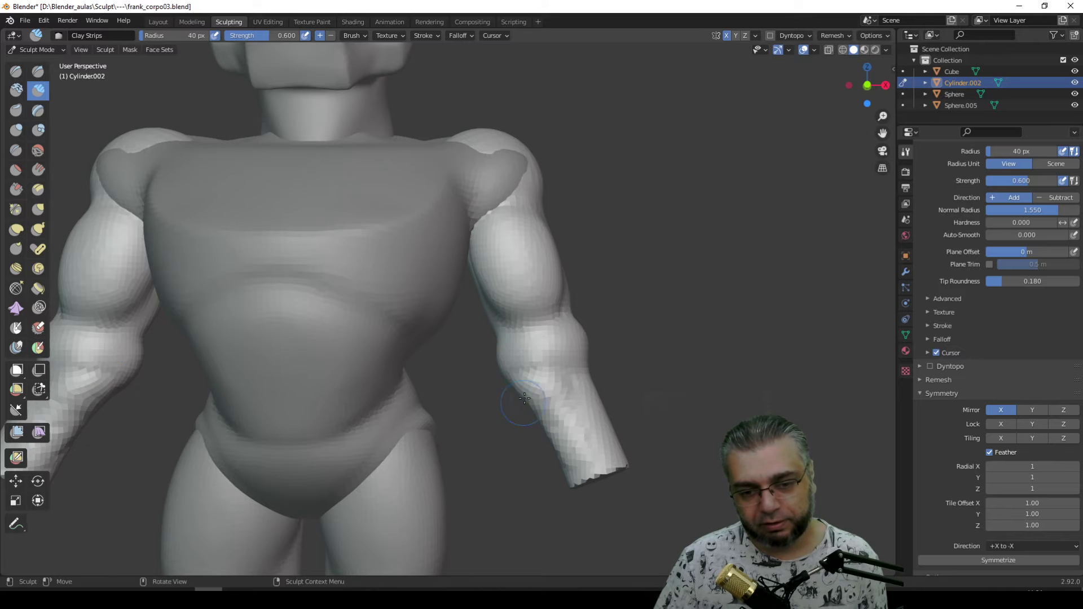
Add more mirrored clay strokes along the right forearm toward the wrist.
middle_click_drag(523, 387, 505, 361)
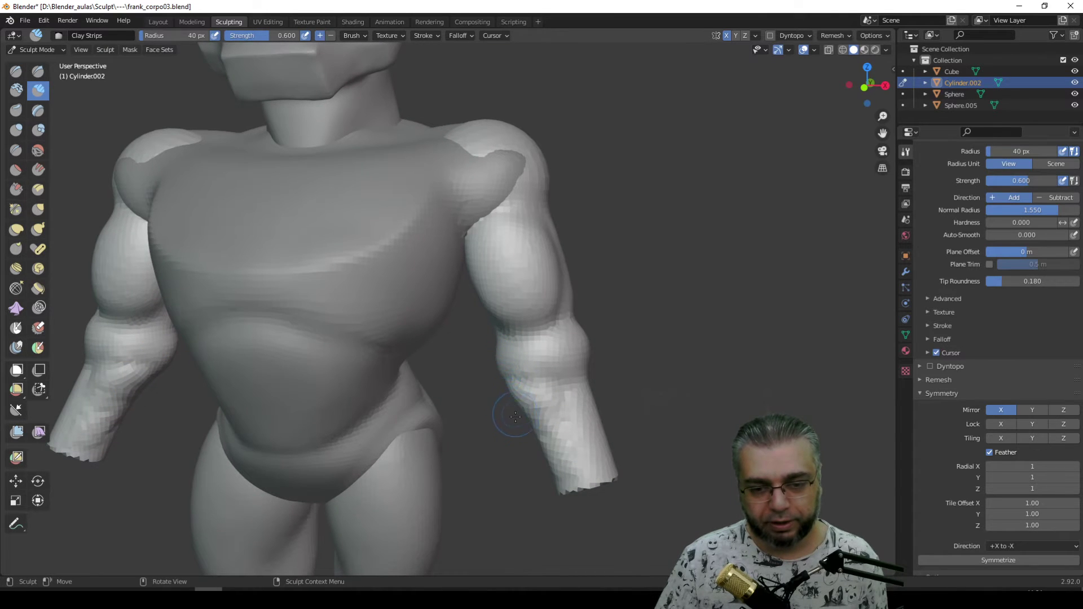
left_click_drag(523, 381, 563, 434)
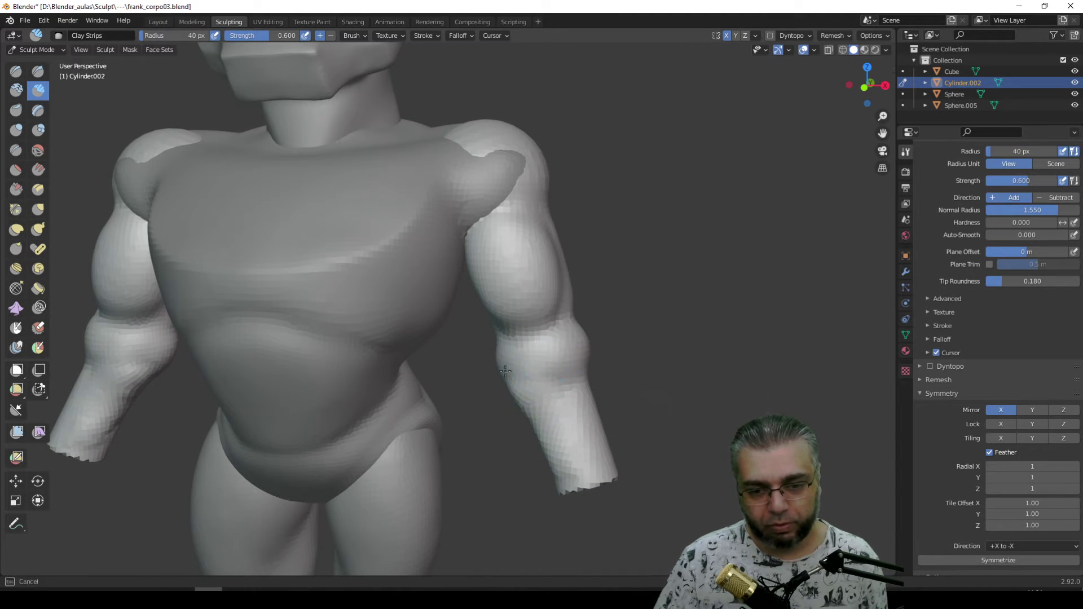
mouse_move(544, 384)
middle_mouse_down()
mouse_move(537, 400)
mouse_move(523, 396)
middle_mouse_up()
mouse_move(524, 396)
left_mouse_down()
mouse_move(517, 414)
mouse_move(532, 409)
left_mouse_up()
mouse_move(533, 409)
middle_mouse_down()
mouse_move(542, 426)
mouse_move(483, 426)
middle_mouse_up()
scroll(483, 427, "down", 3)
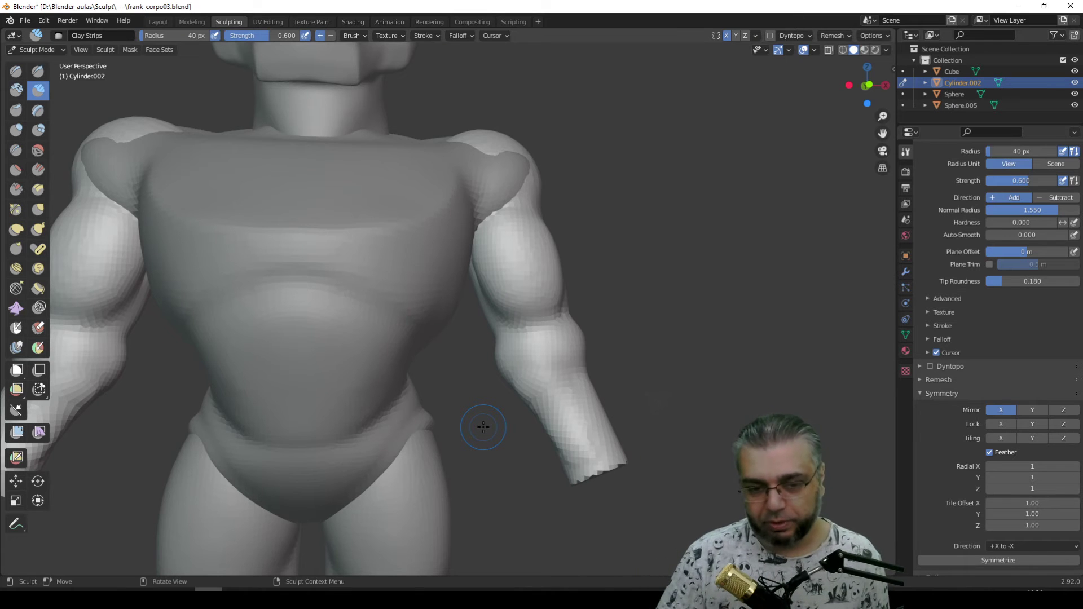
Isolate the arms in local view and close in on the lower forearm.
key("KP_Divide")
mouse_move(520, 367)
middle_mouse_down()
mouse_move(415, 274)
mouse_move(438, 350)
middle_mouse_up()
scroll(451, 316, "up", 4)
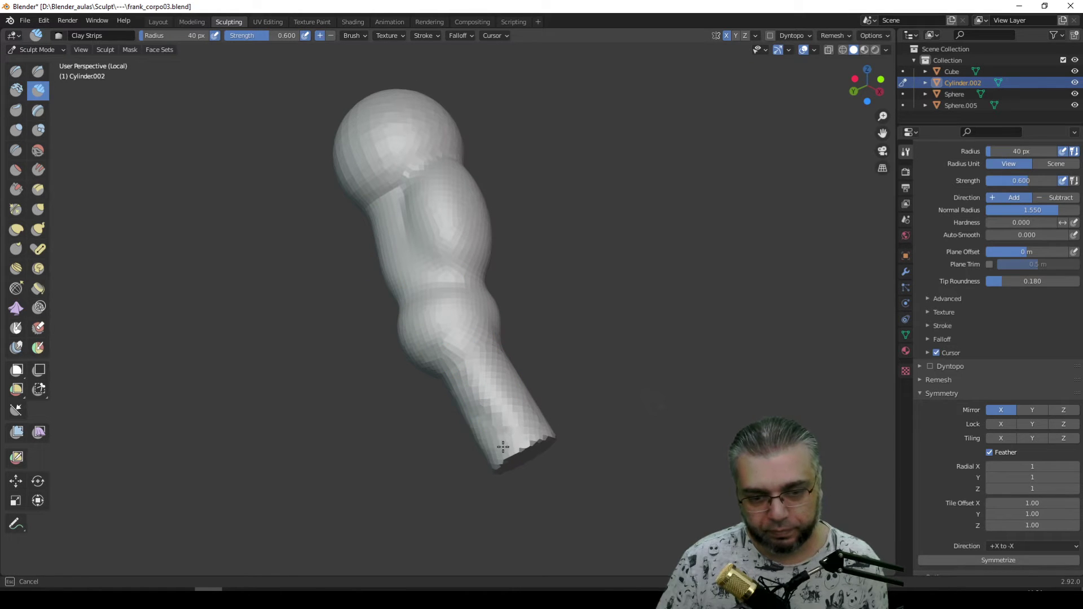
mouse_move(465, 372)
middle_mouse_down()
mouse_move(515, 353)
mouse_move(486, 353)
middle_mouse_up()
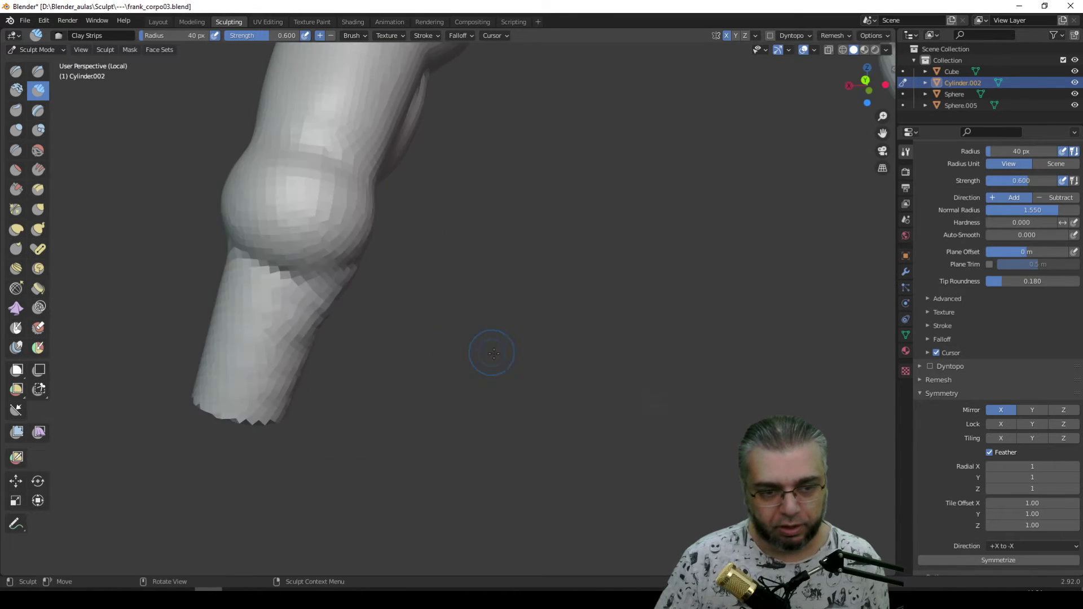
scroll(298, 226, "down", 2)
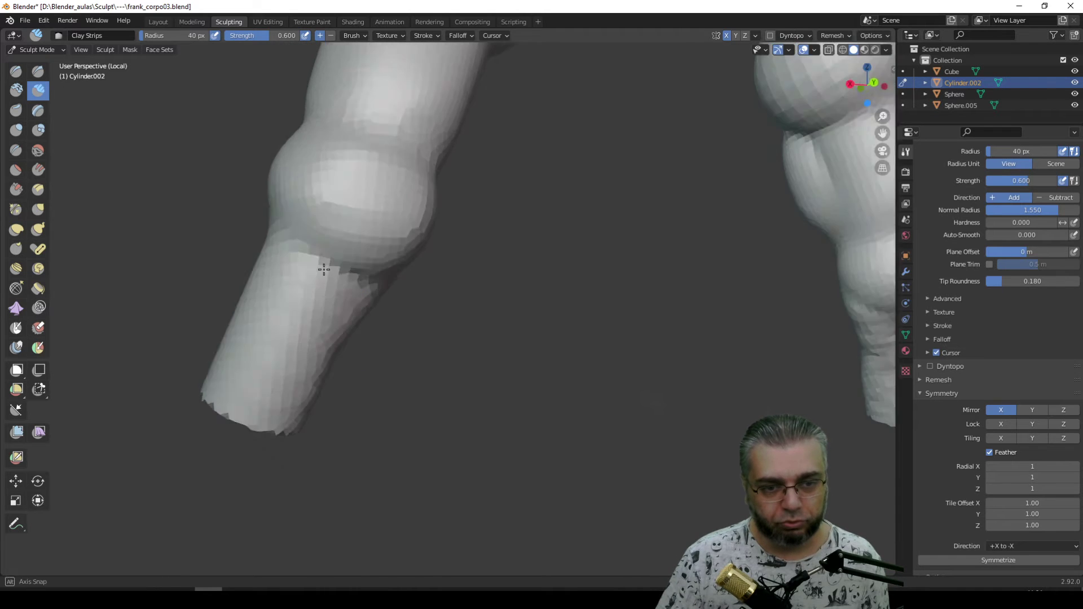
scroll(338, 288, "down", 3)
middle_click_drag(356, 316, 362, 327)
Build up clay strips over the wrist ball and lower forearm on both mirrored arms.
mouse_move(355, 273)
left_mouse_down()
mouse_move(304, 353)
mouse_move(338, 305)
mouse_move(332, 345)
mouse_move(328, 307)
left_mouse_up()
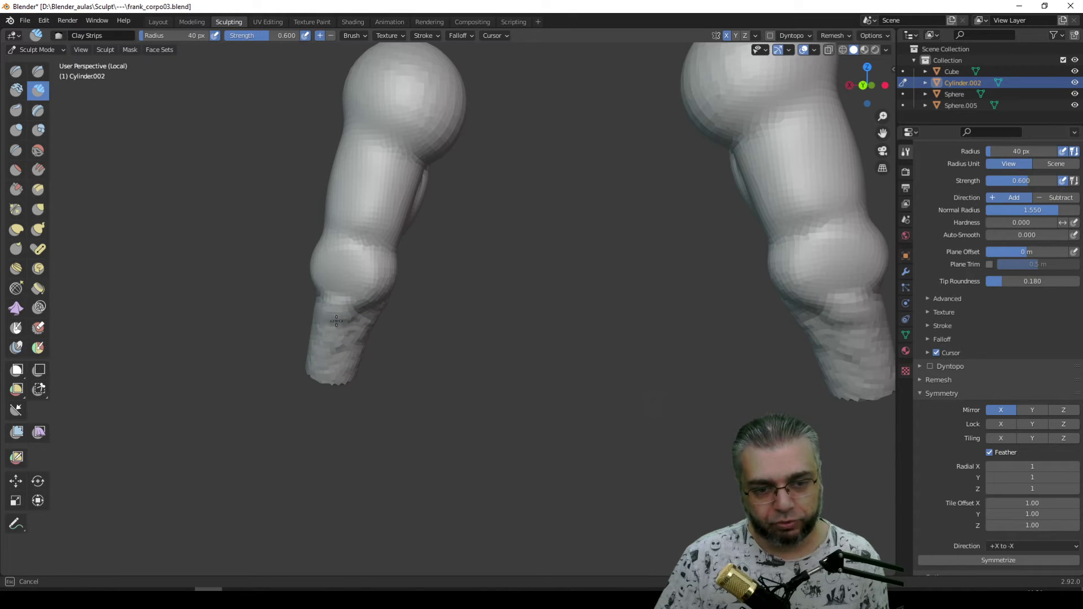
left_click_drag(318, 368, 351, 350)
middle_click_drag(351, 350, 322, 332)
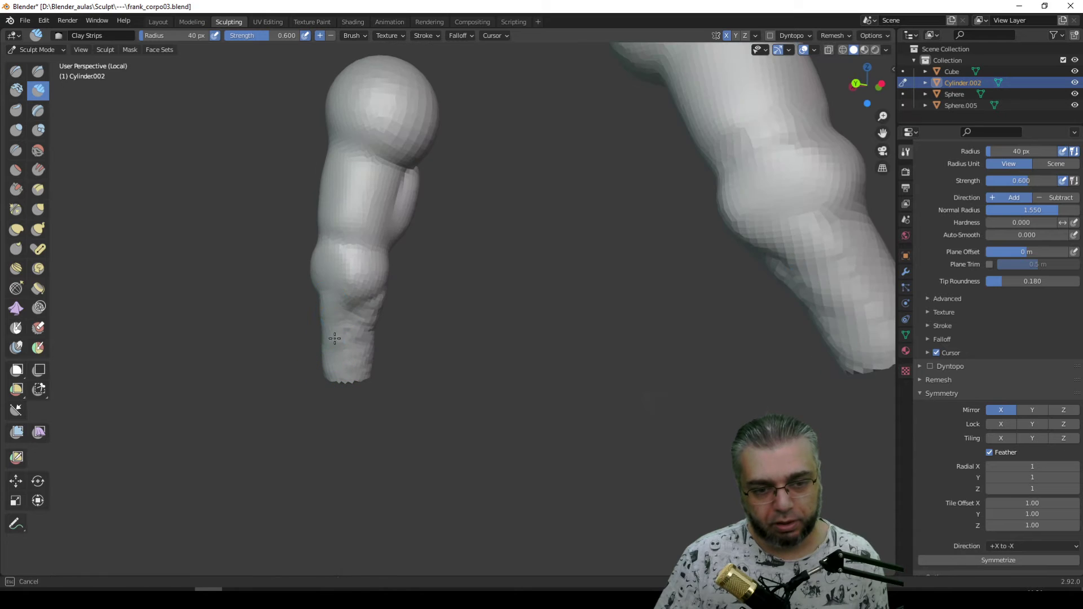
left_click_drag(335, 338, 345, 339)
left_click_drag(337, 311, 353, 342)
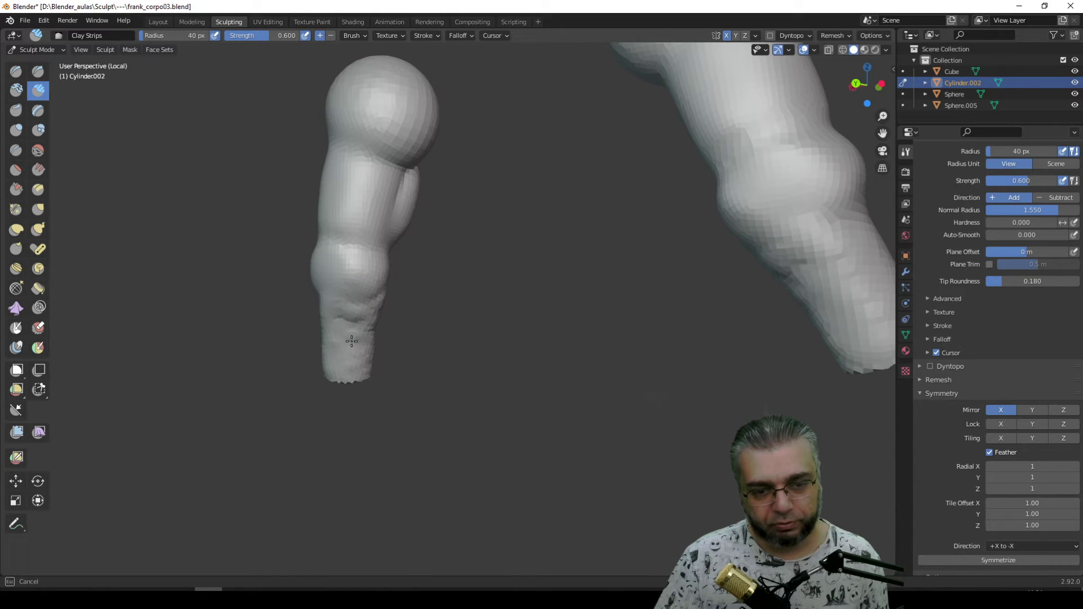
left_click_drag(363, 302, 357, 291)
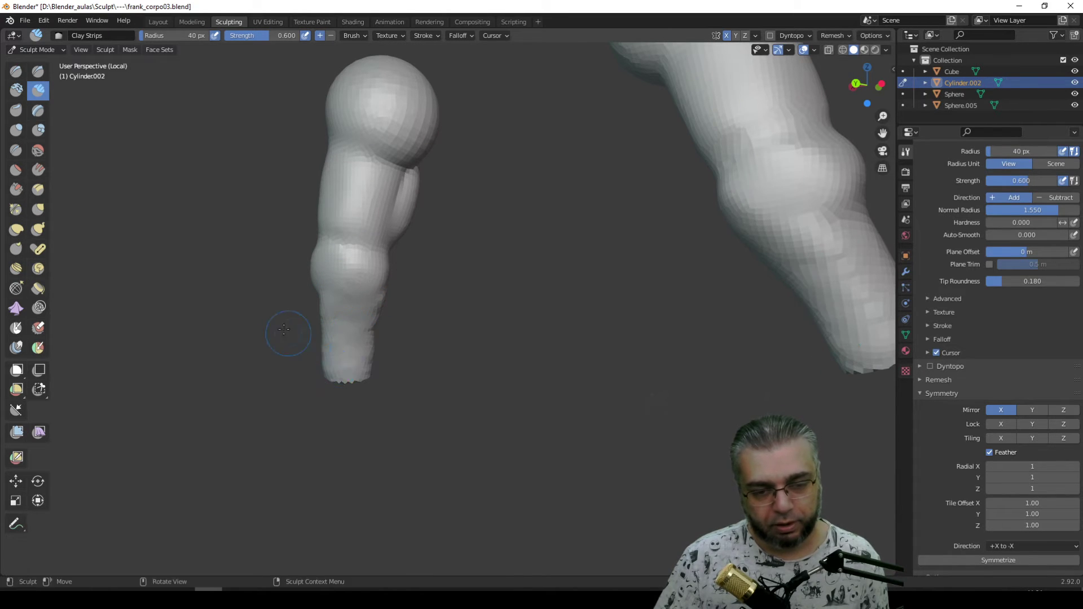
middle_click_drag(285, 330, 422, 350)
mouse_move(430, 344)
left_mouse_down()
mouse_move(448, 313)
mouse_move(431, 352)
left_mouse_up()
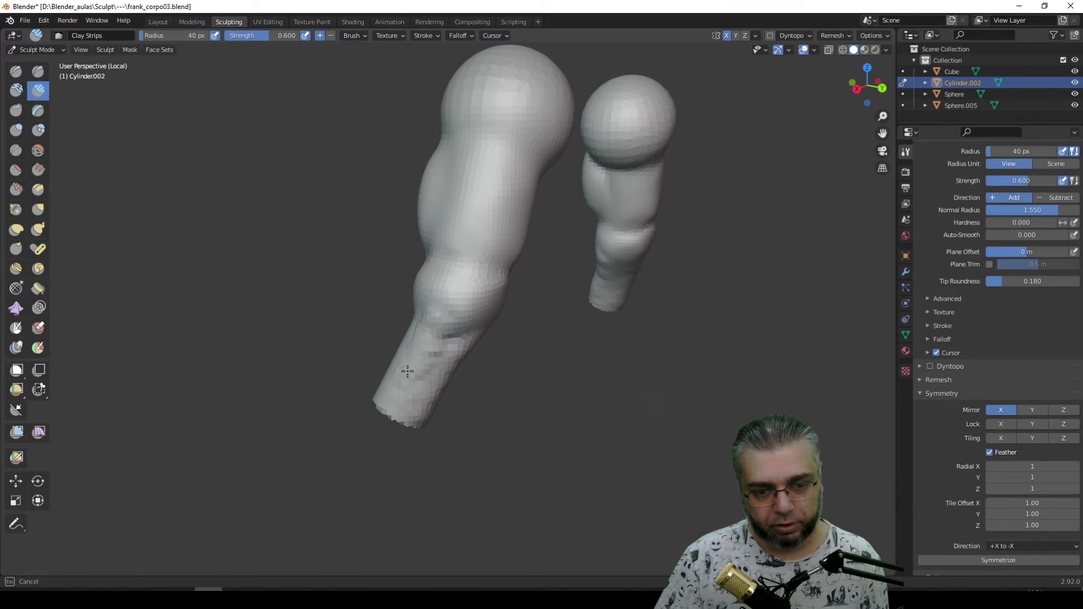
Orbit and zoom around the arms to compare both forearms.
middle_click_drag(390, 401, 446, 376)
mouse_move(524, 367)
middle_mouse_down()
mouse_move(454, 310)
mouse_move(537, 302)
middle_mouse_up()
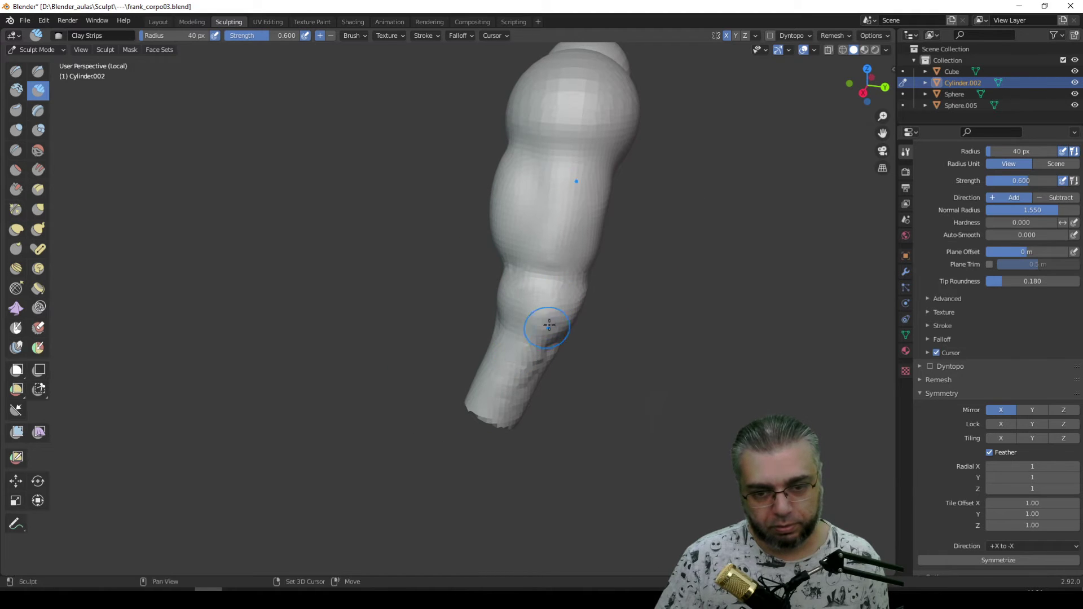
mouse_move(573, 362)
middle_mouse_down()
mouse_move(426, 284)
mouse_move(529, 352)
middle_mouse_up()
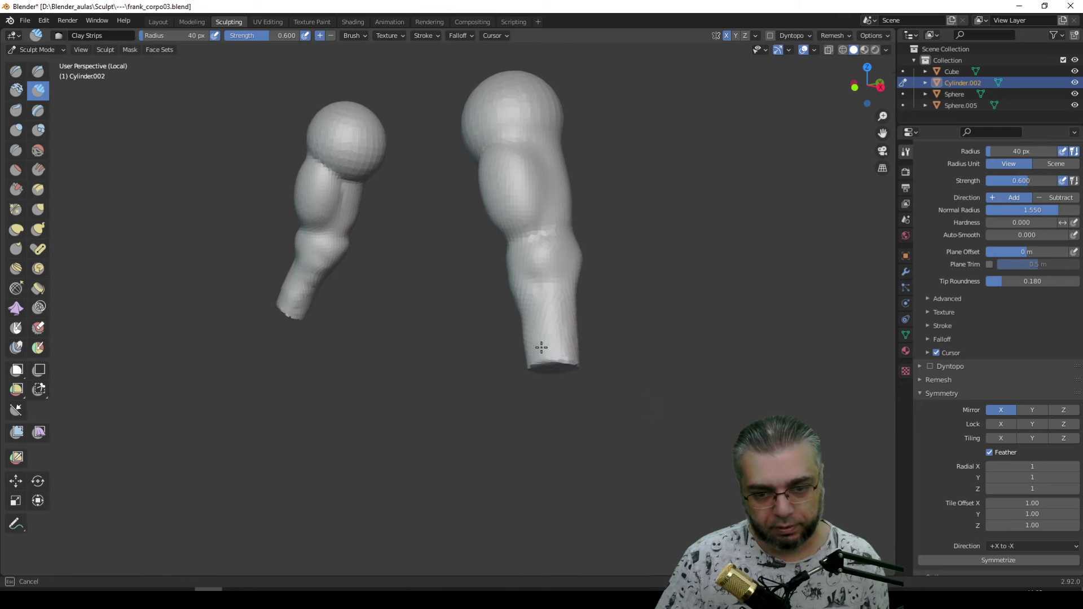
middle_click_drag(540, 296, 360, 297)
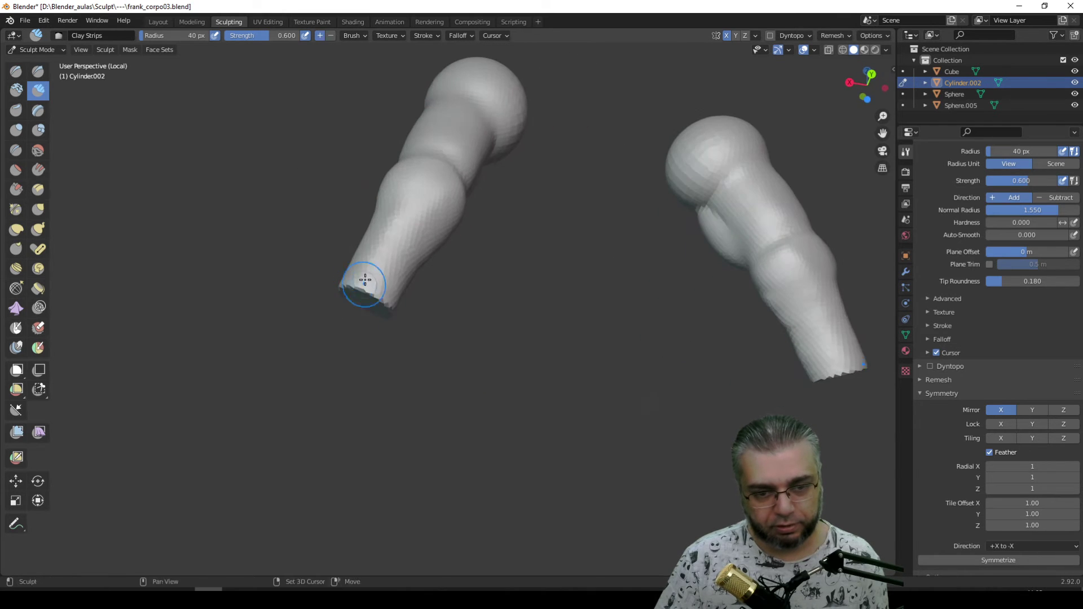
middle_click_drag(452, 208, 508, 275)
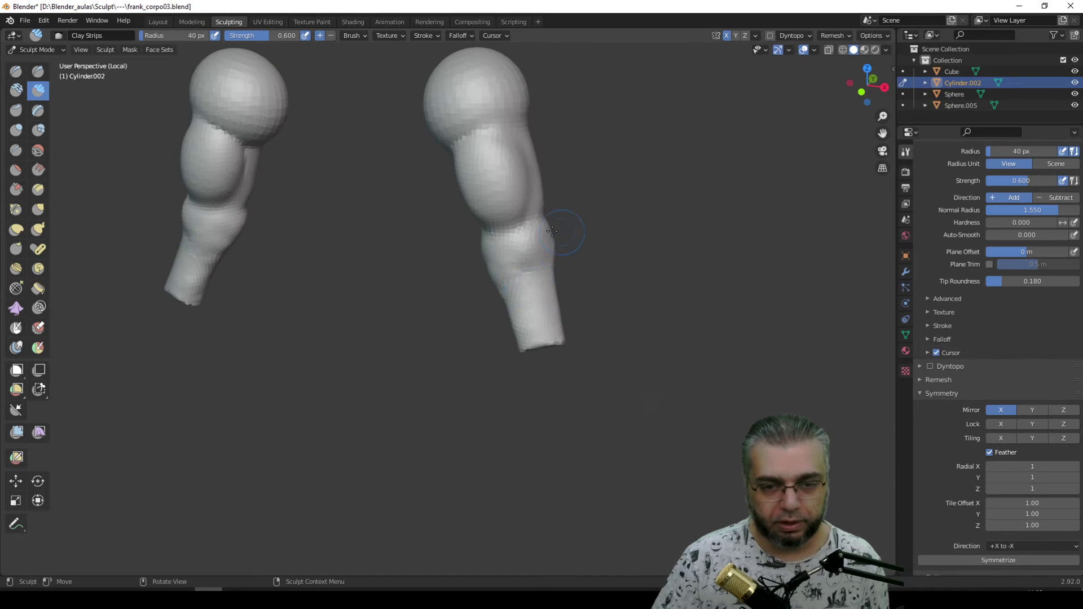
scroll(513, 237, "up", 2)
scroll(527, 256, "up", 3)
mouse_move(527, 261)
middle_mouse_down()
mouse_move(573, 256)
mouse_move(519, 321)
mouse_move(512, 266)
mouse_move(490, 239)
mouse_move(387, 247)
mouse_move(416, 258)
mouse_move(443, 237)
middle_mouse_up()
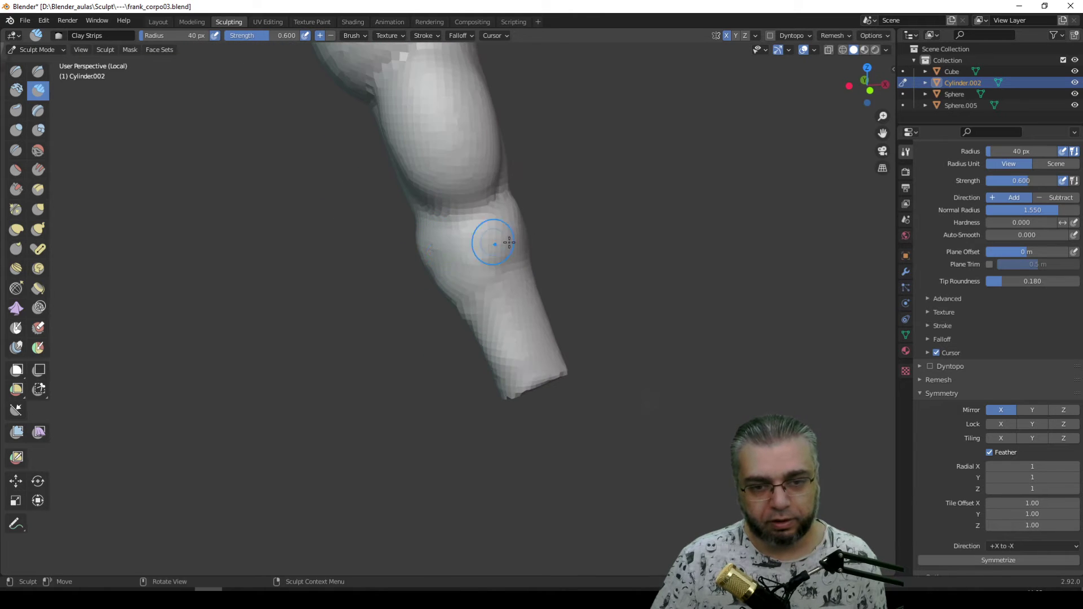
scroll(508, 242, "down", 2)
scroll(547, 276, "down", 2, "ctrl")
mouse_move(540, 291)
middle_mouse_down()
mouse_move(491, 259)
mouse_move(438, 279)
mouse_move(481, 305)
mouse_move(455, 268)
middle_mouse_up()
Add clay strips on the lower forearm and build up clay around both elbows.
left_click_drag(481, 307, 449, 265)
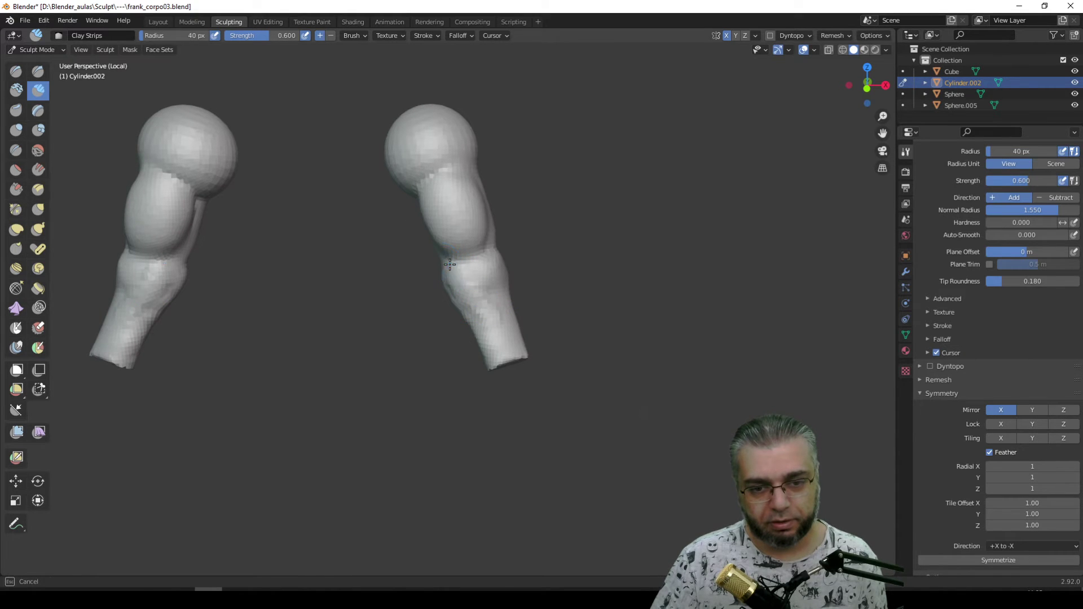
left_click_drag(481, 303, 474, 271)
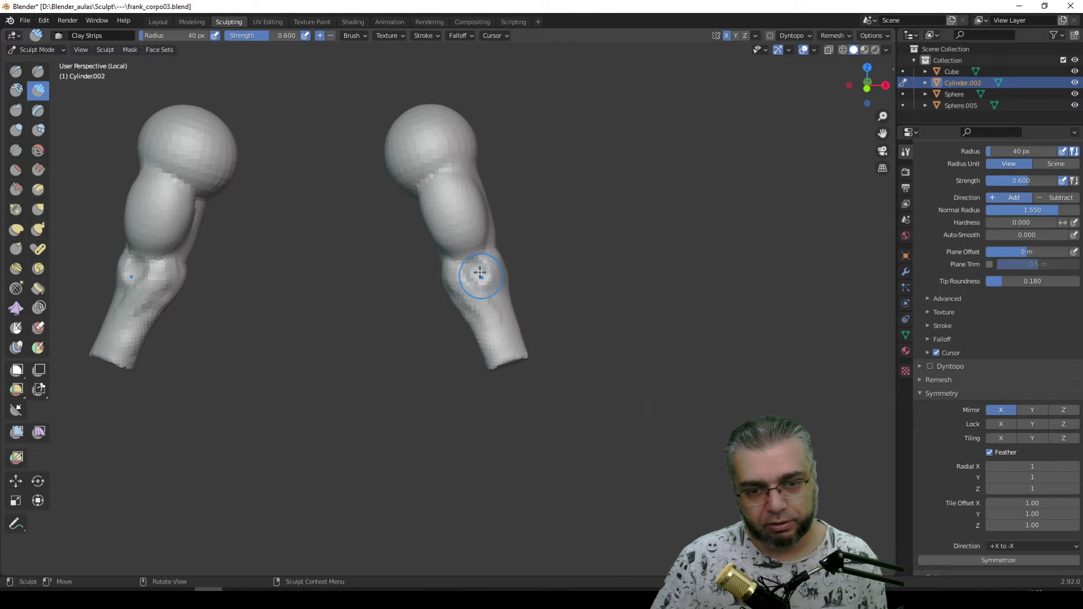
mouse_move(483, 266)
middle_mouse_down()
mouse_move(493, 276)
mouse_move(483, 281)
middle_mouse_up()
mouse_move(482, 280)
left_mouse_down()
mouse_move(491, 299)
mouse_move(454, 277)
left_mouse_up()
mouse_move(476, 319)
left_mouse_down()
mouse_move(476, 273)
mouse_move(447, 268)
left_mouse_up()
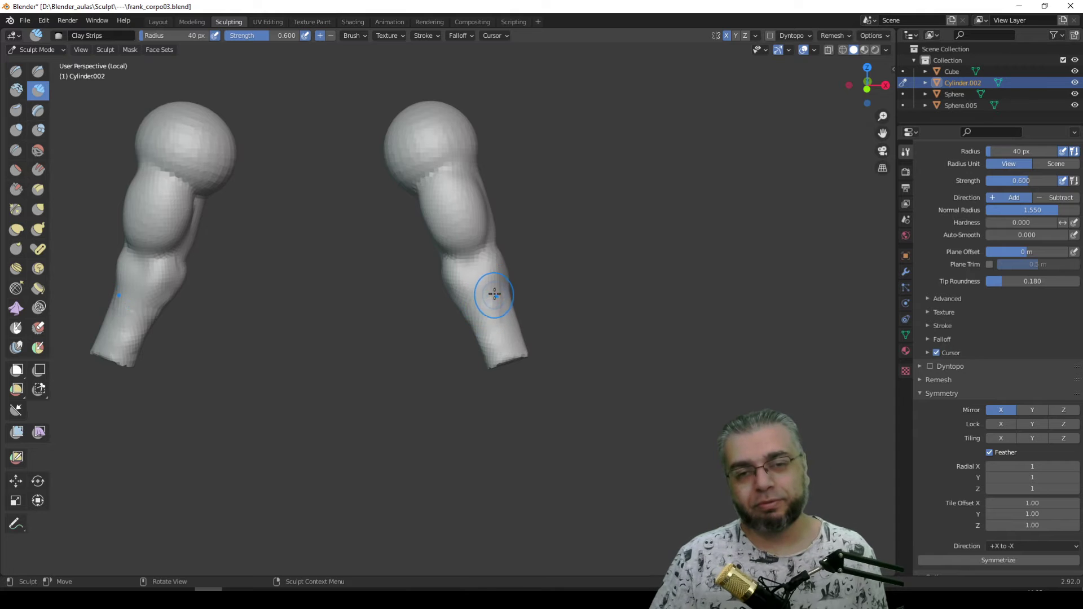
middle_click_drag(488, 294, 428, 283)
left_click_drag(428, 282, 414, 278)
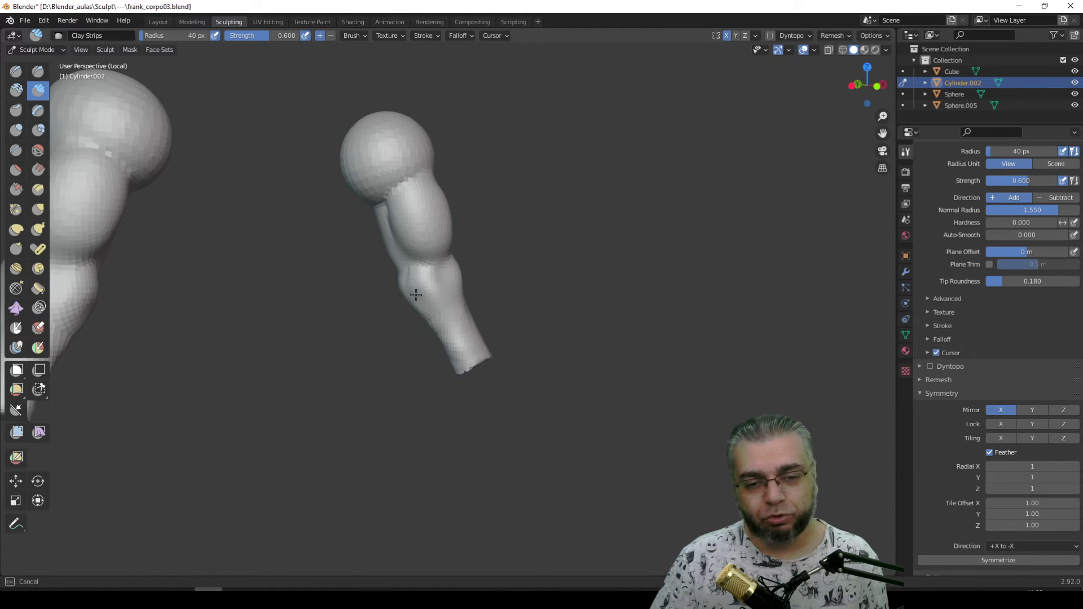
middle_click_drag(432, 307, 404, 304)
Stroke clay strips down the forearm, then orbit out to compare both arms.
mouse_move(448, 273)
left_mouse_down()
mouse_move(451, 297)
mouse_move(474, 316)
mouse_move(454, 291)
left_mouse_up()
middle_click_drag(489, 322, 450, 273)
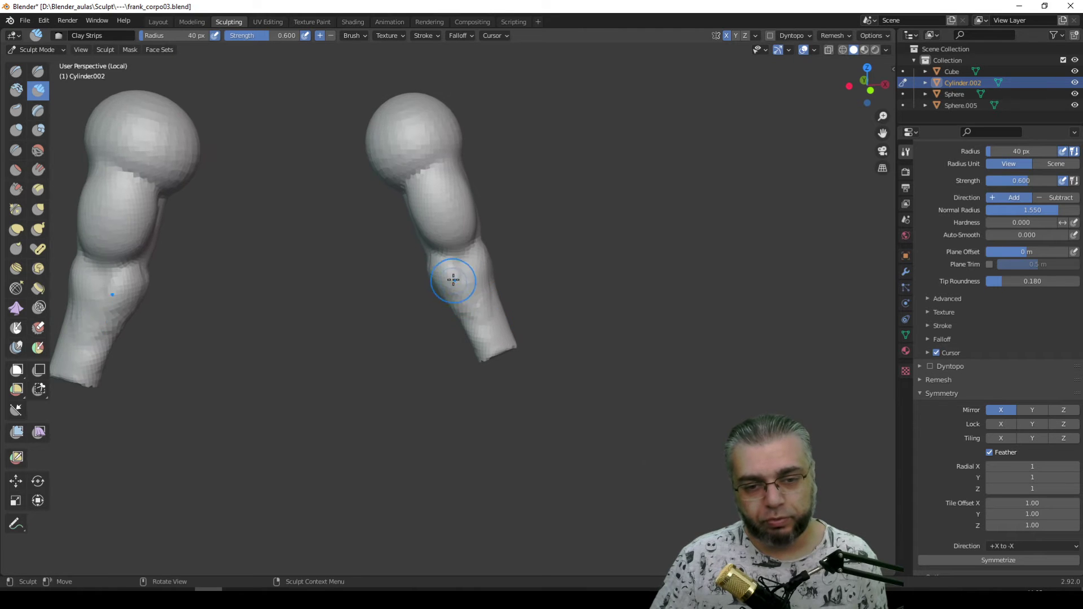
left_click_drag(450, 273, 460, 303)
middle_click_drag(448, 274, 422, 269)
left_click_drag(422, 269, 411, 261)
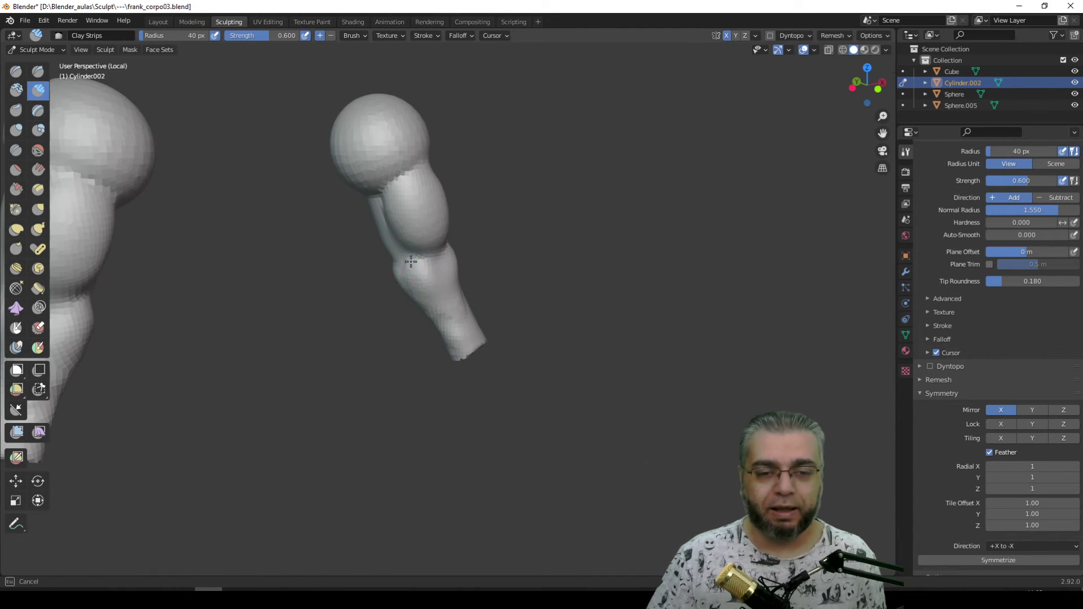
middle_click_drag(402, 273, 406, 279)
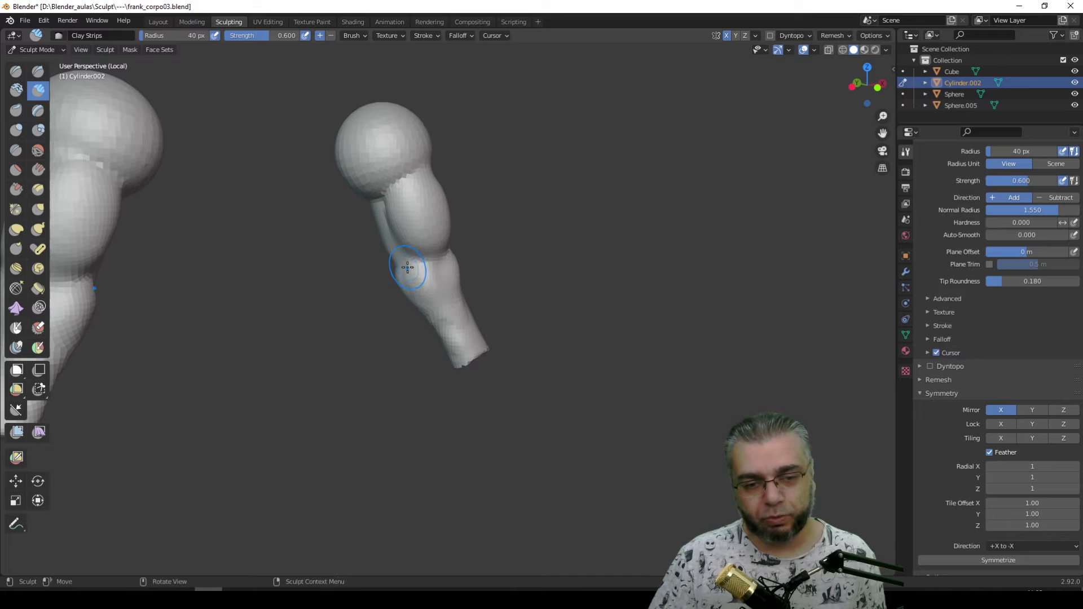
left_click_drag(433, 285, 447, 339)
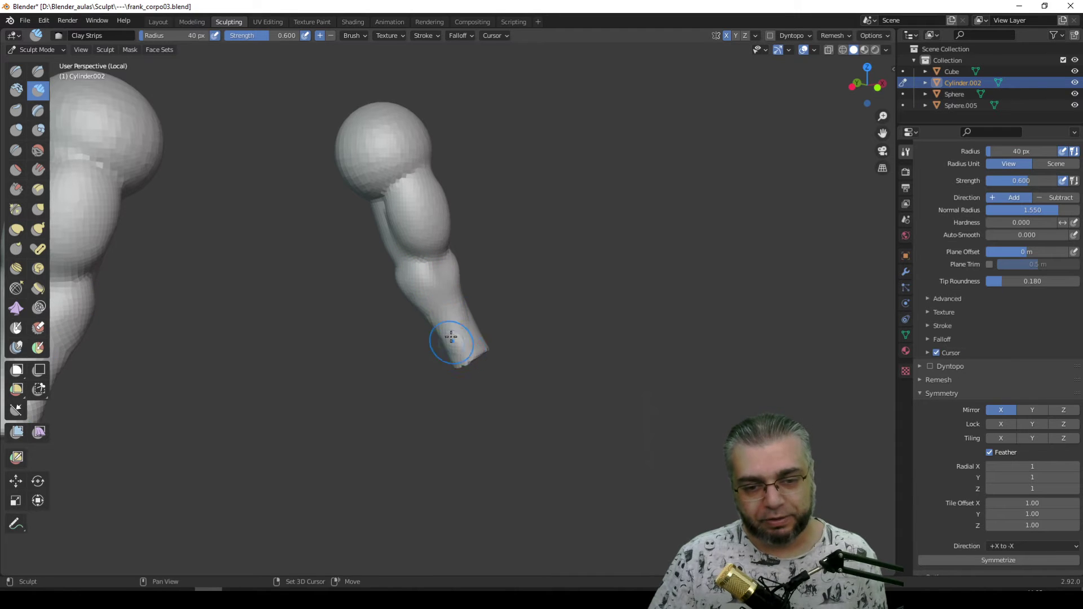
middle_click_drag(447, 339, 467, 277)
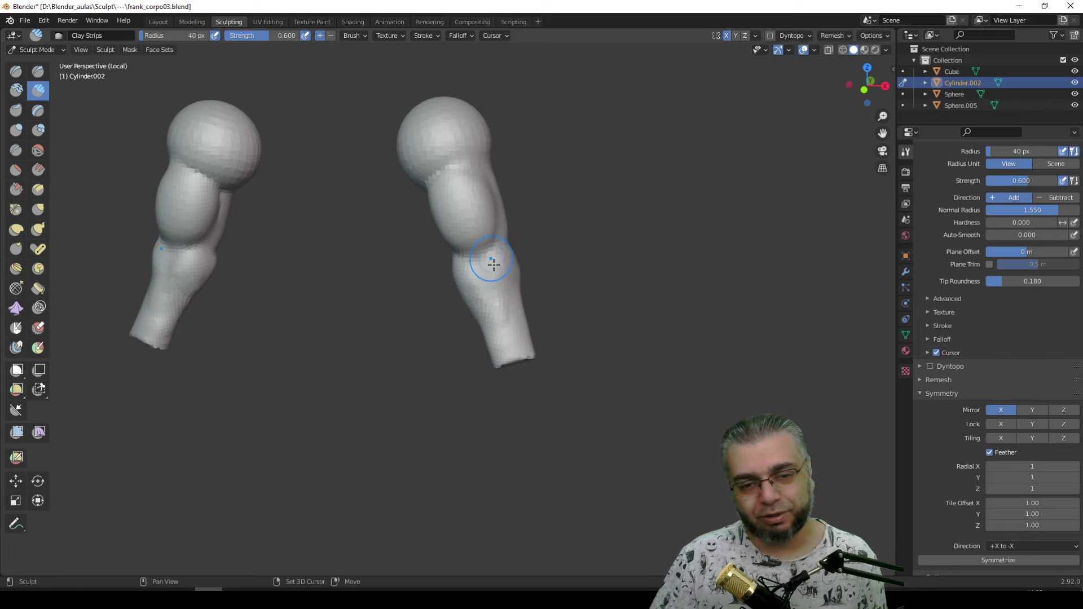
mouse_move(494, 261)
middle_mouse_down()
mouse_move(512, 338)
mouse_move(526, 341)
middle_mouse_up()
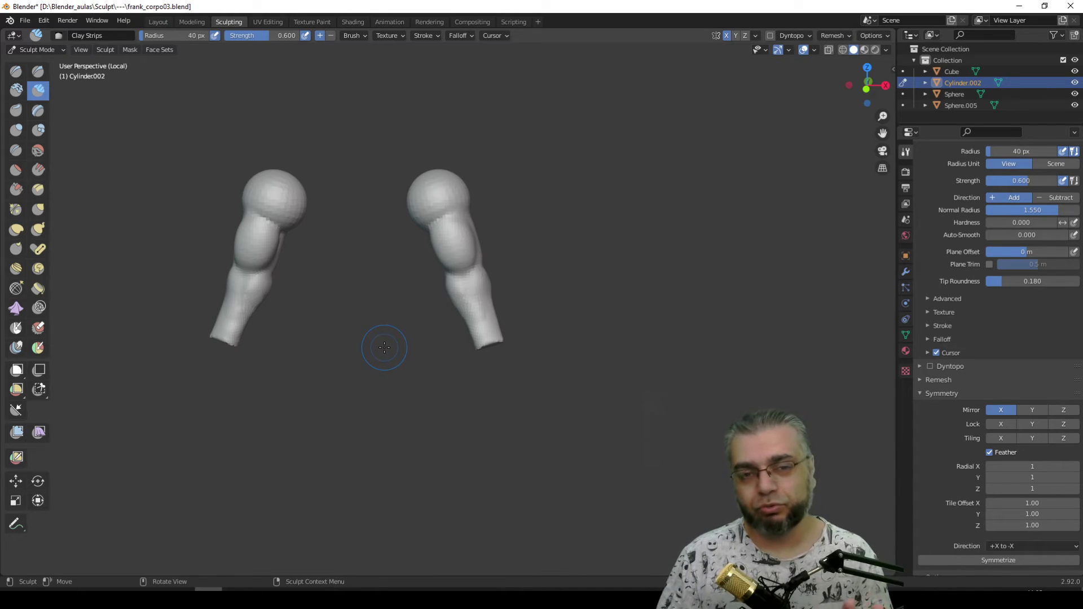
middle_click_drag(499, 257, 407, 262)
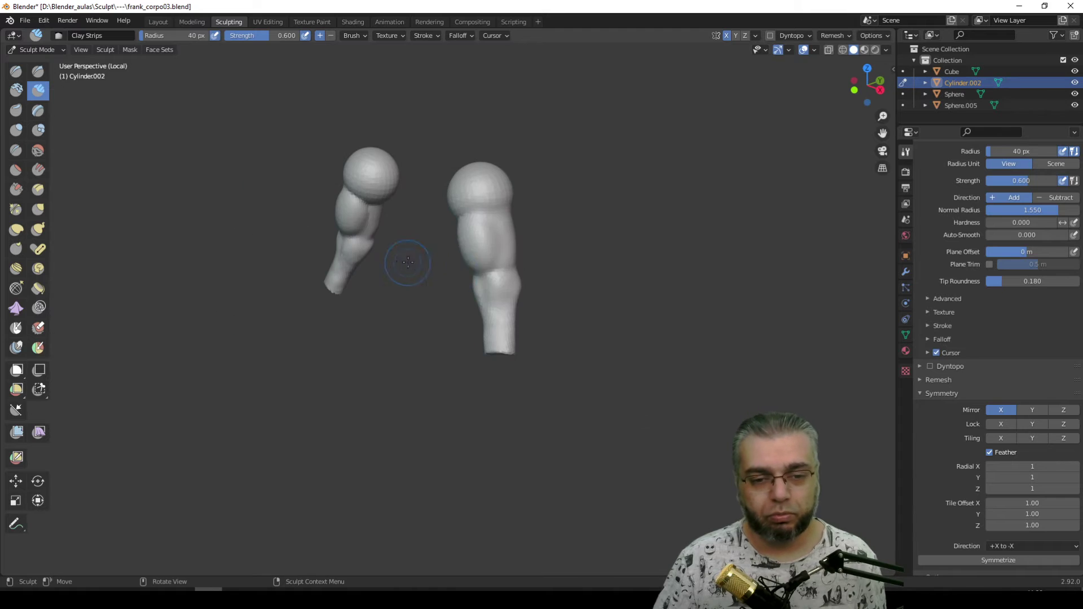
middle_click_drag(505, 270, 492, 287)
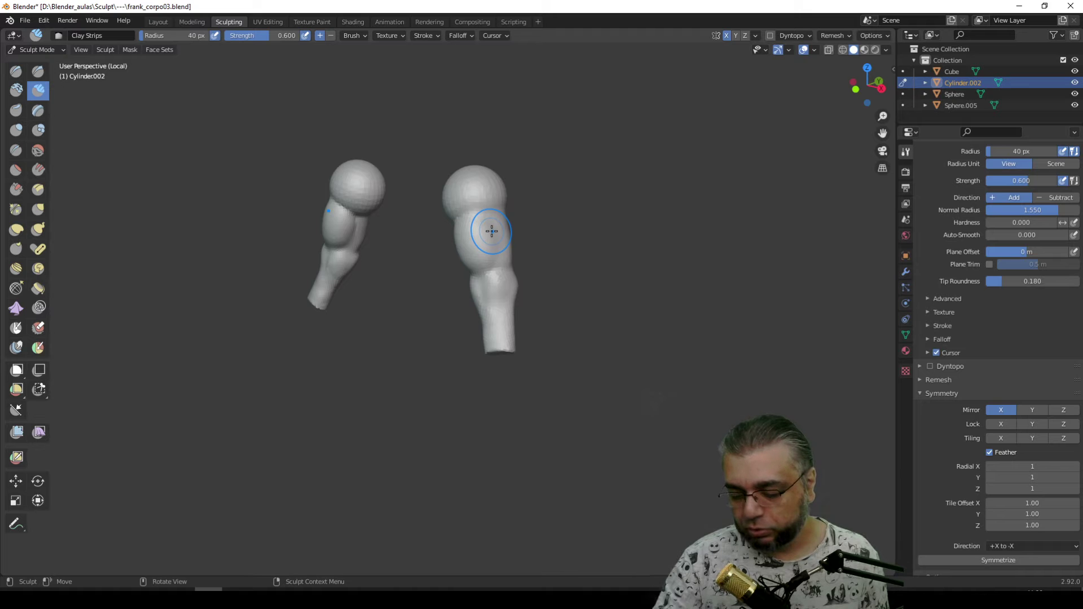
Show the full character again and add clay strips on the forearms and upper arm.
key("KP_Divide")
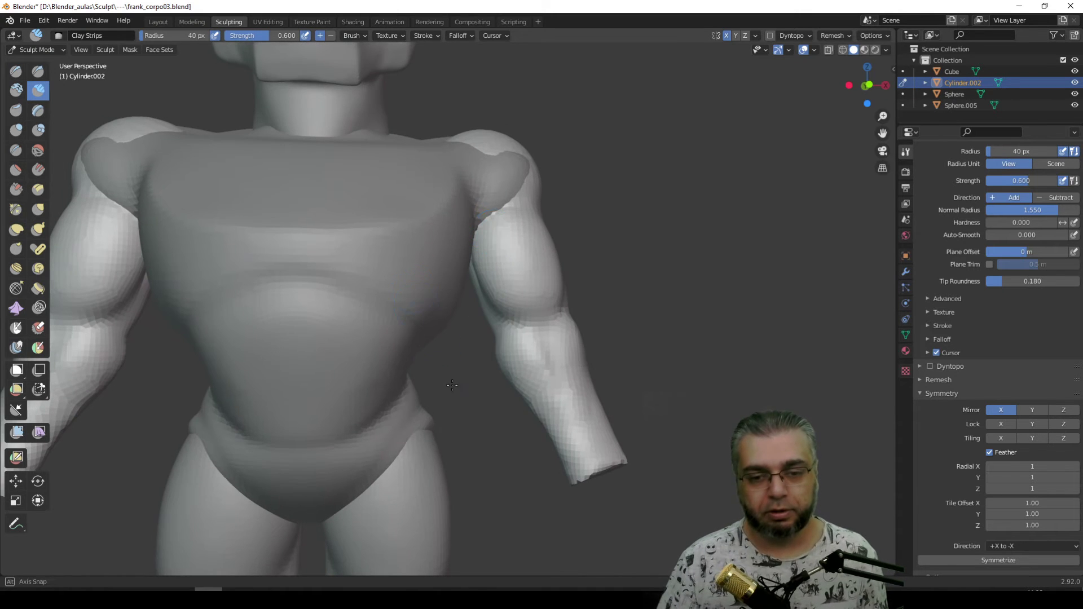
scroll(496, 282, "down", 2)
scroll(505, 350, "down", 2)
scroll(516, 418, "down", 2)
mouse_move(516, 417)
middle_mouse_down()
mouse_move(496, 430)
mouse_move(460, 513)
mouse_move(506, 456)
mouse_move(357, 379)
mouse_move(418, 326)
mouse_move(438, 340)
mouse_move(423, 254)
mouse_move(397, 321)
mouse_move(393, 289)
middle_mouse_up()
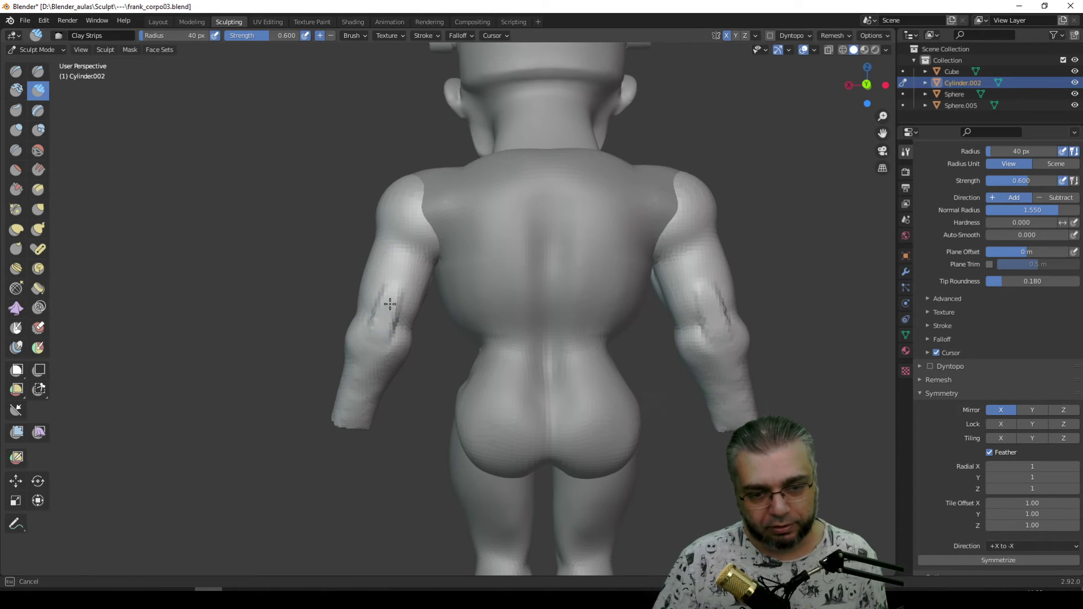
mouse_move(389, 305)
left_mouse_down()
mouse_move(374, 327)
mouse_move(399, 275)
mouse_move(386, 308)
mouse_move(379, 289)
mouse_move(385, 319)
mouse_move(387, 285)
left_mouse_up()
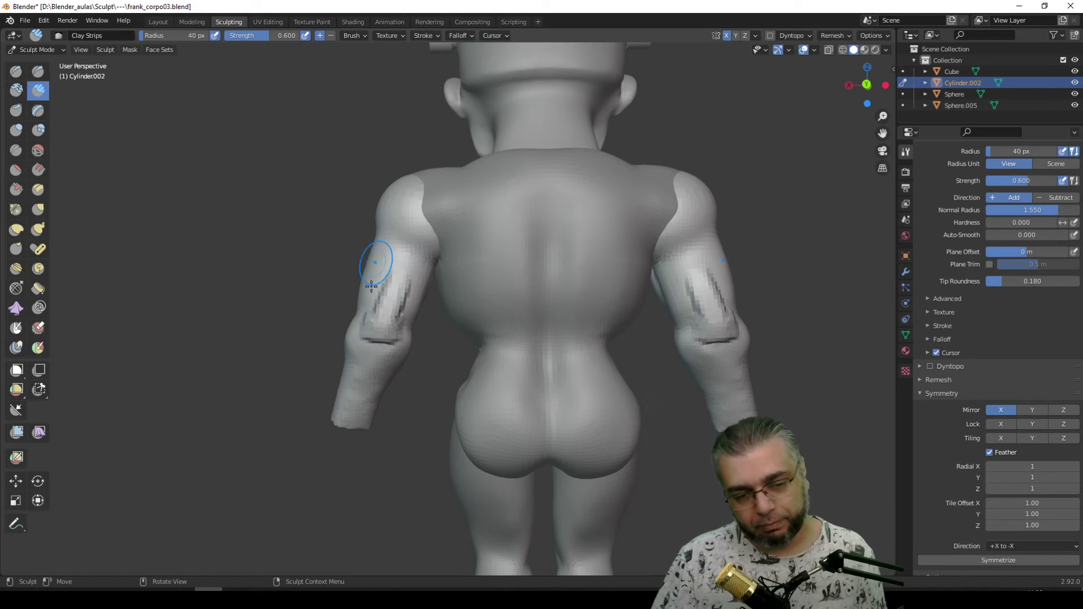
mouse_move(386, 285)
left_mouse_down()
mouse_move(409, 265)
mouse_move(379, 302)
mouse_move(389, 294)
mouse_move(389, 307)
mouse_move(395, 282)
mouse_move(388, 337)
mouse_move(361, 316)
mouse_move(382, 314)
mouse_move(382, 336)
left_mouse_up()
Add clay strips to both upper arms, including a band across the upper arm.
middle_click_drag(363, 319, 395, 279)
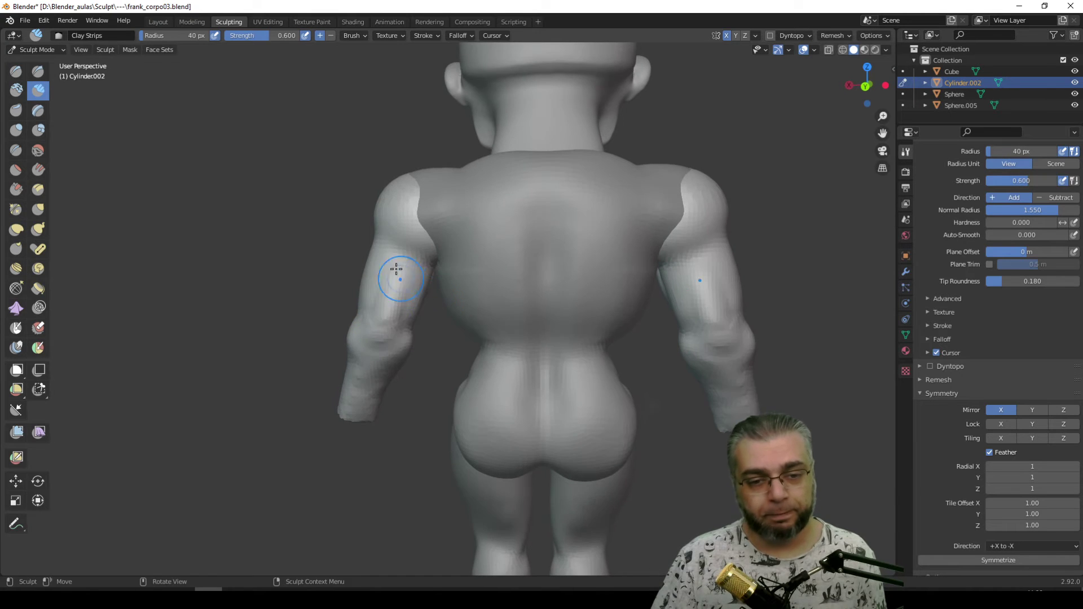
middle_click_drag(378, 267, 377, 268)
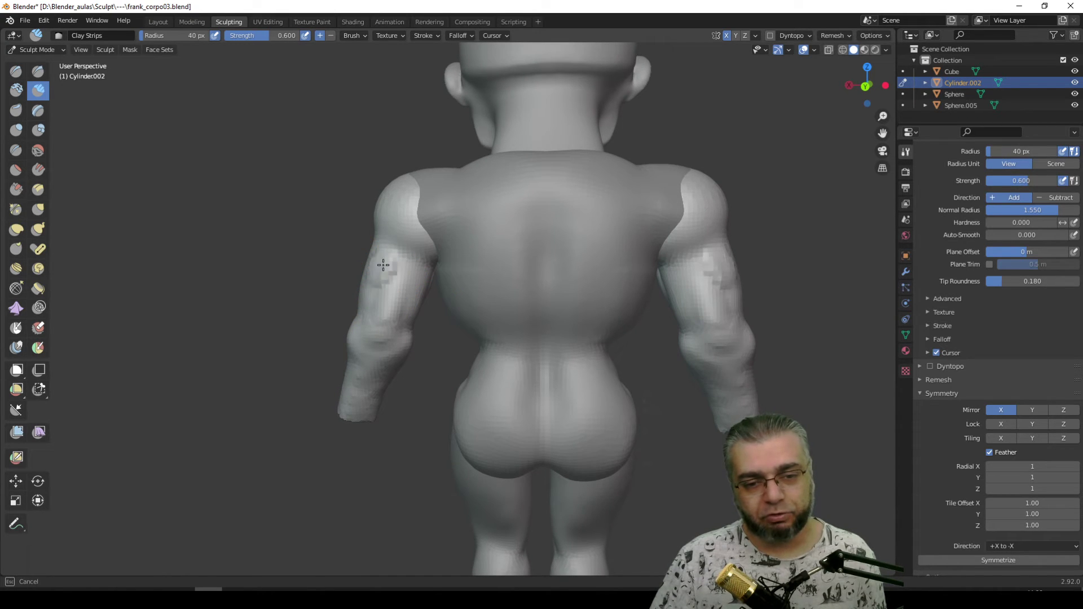
mouse_move(388, 261)
left_mouse_down()
mouse_move(413, 276)
mouse_move(387, 270)
mouse_move(369, 291)
left_mouse_up()
mouse_move(399, 315)
middle_mouse_down()
mouse_move(412, 350)
mouse_move(382, 312)
middle_mouse_up()
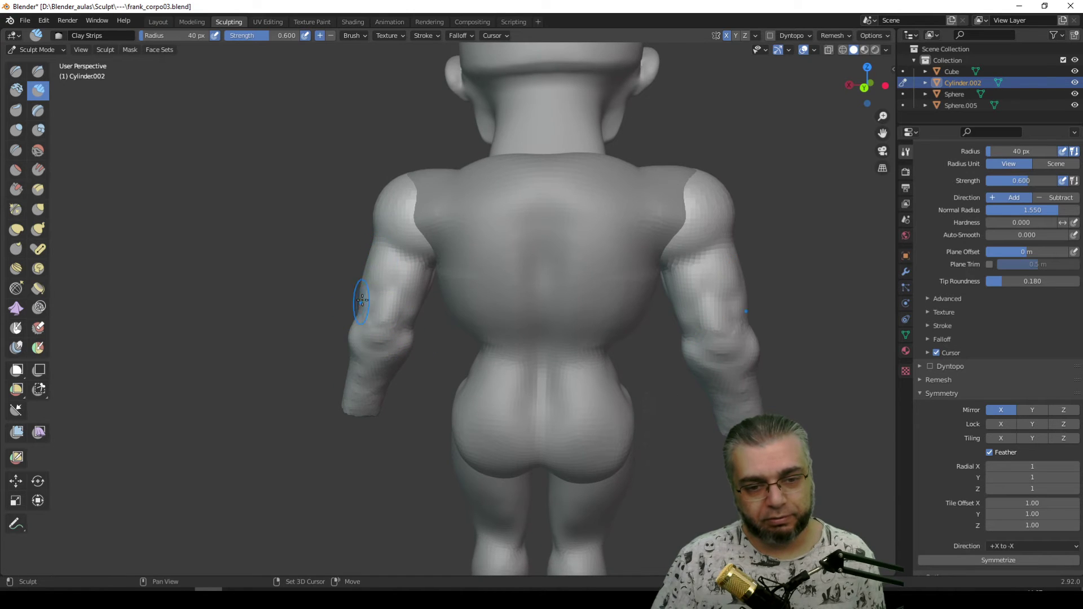
mouse_move(389, 295)
middle_mouse_down()
mouse_move(379, 333)
mouse_move(500, 365)
mouse_move(482, 337)
mouse_move(510, 355)
mouse_move(507, 337)
mouse_move(555, 349)
mouse_move(496, 341)
mouse_move(513, 369)
middle_mouse_up()
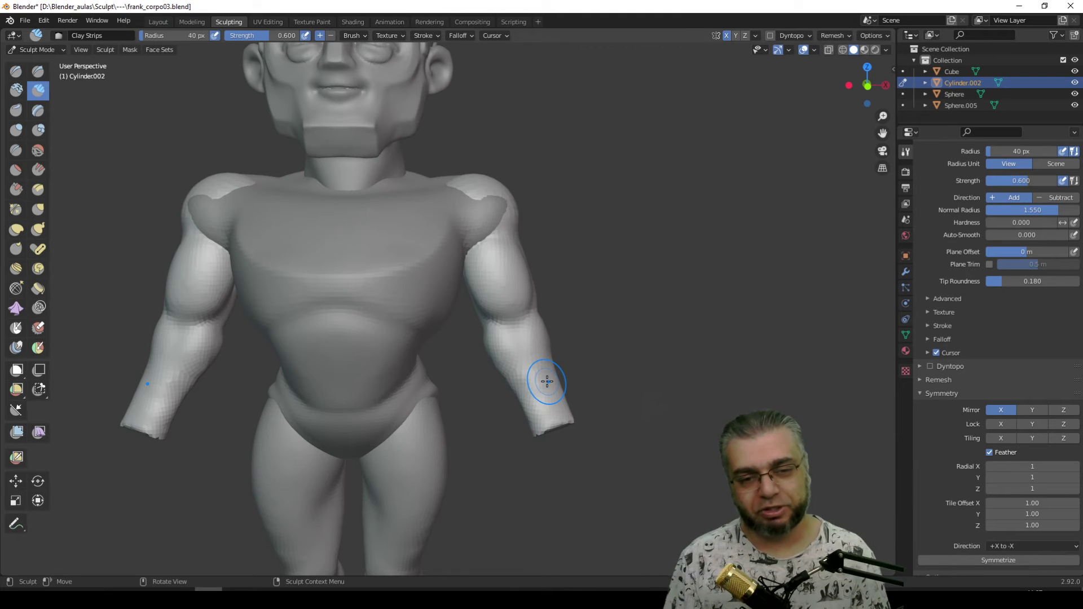
mouse_move(496, 242)
middle_mouse_down()
mouse_move(464, 271)
mouse_move(471, 254)
middle_mouse_up()
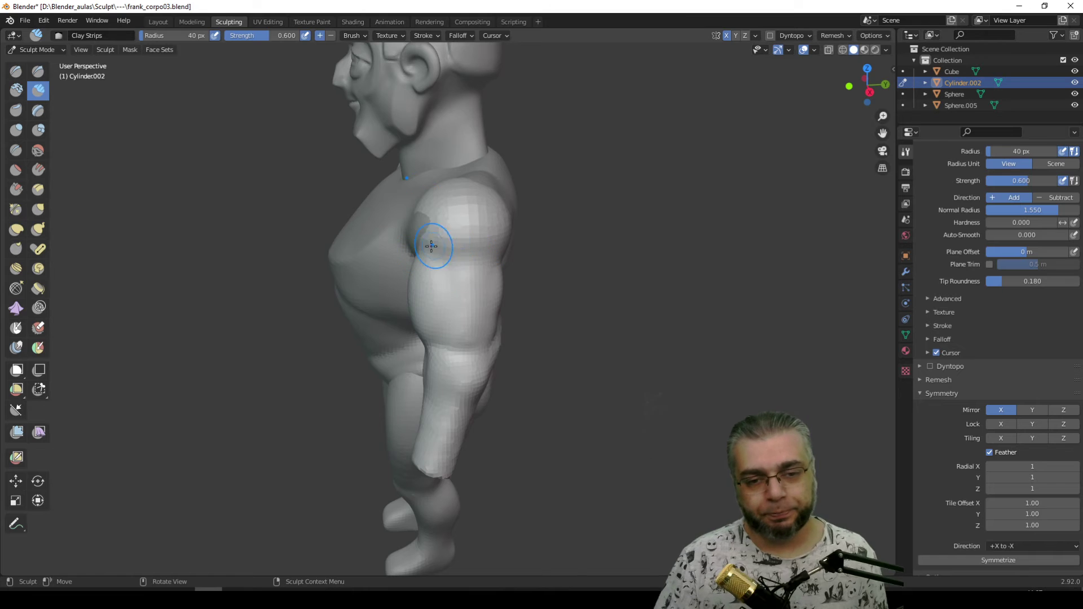
middle_click_drag(471, 205, 478, 200)
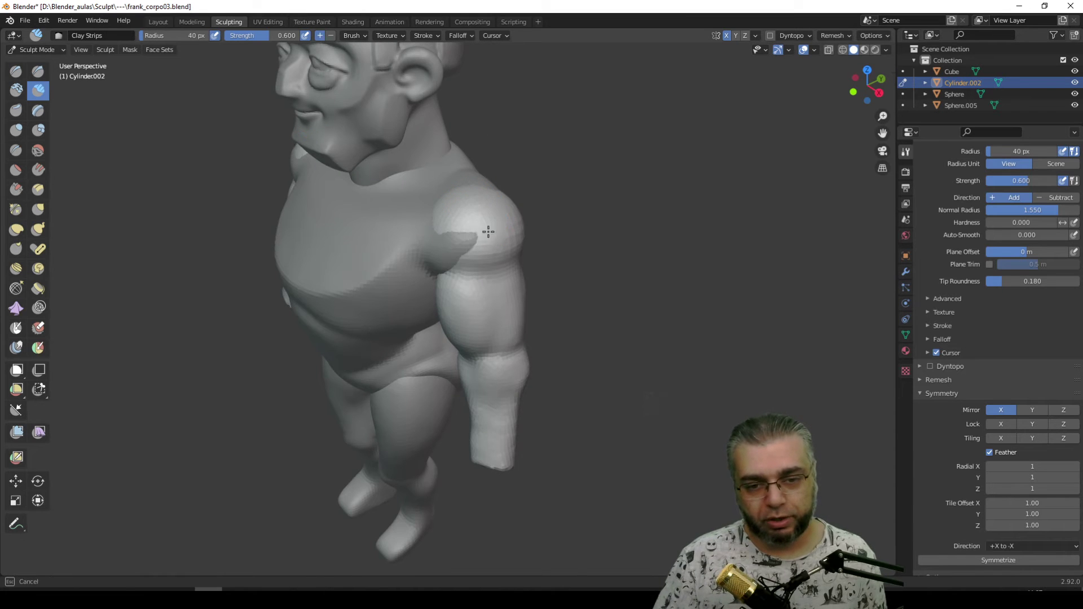
mouse_move(490, 248)
middle_mouse_down()
mouse_move(472, 279)
mouse_move(443, 271)
middle_mouse_up()
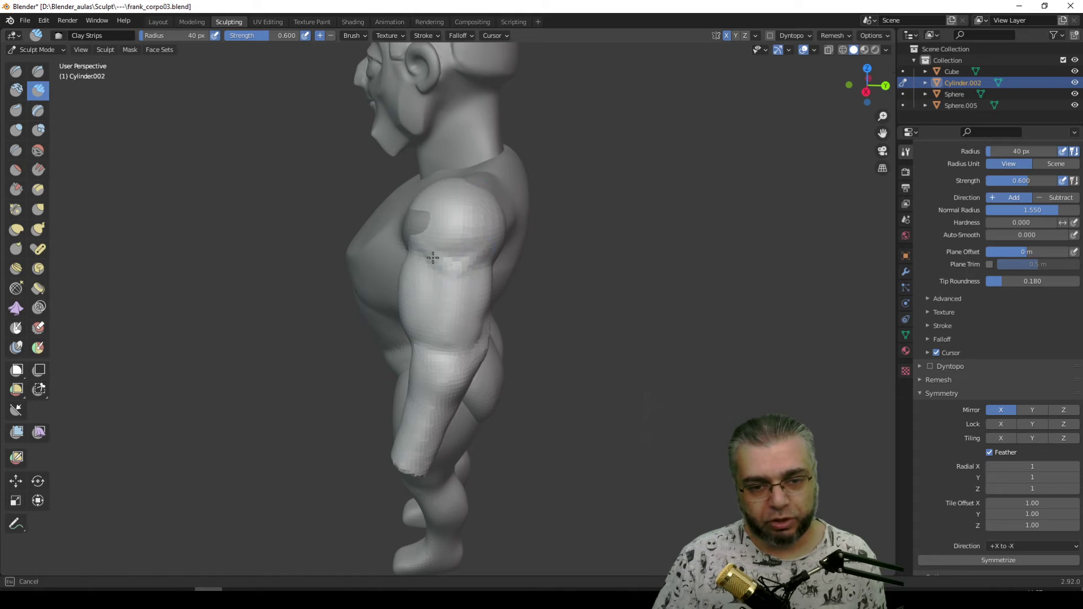
left_click_drag(433, 257, 454, 269)
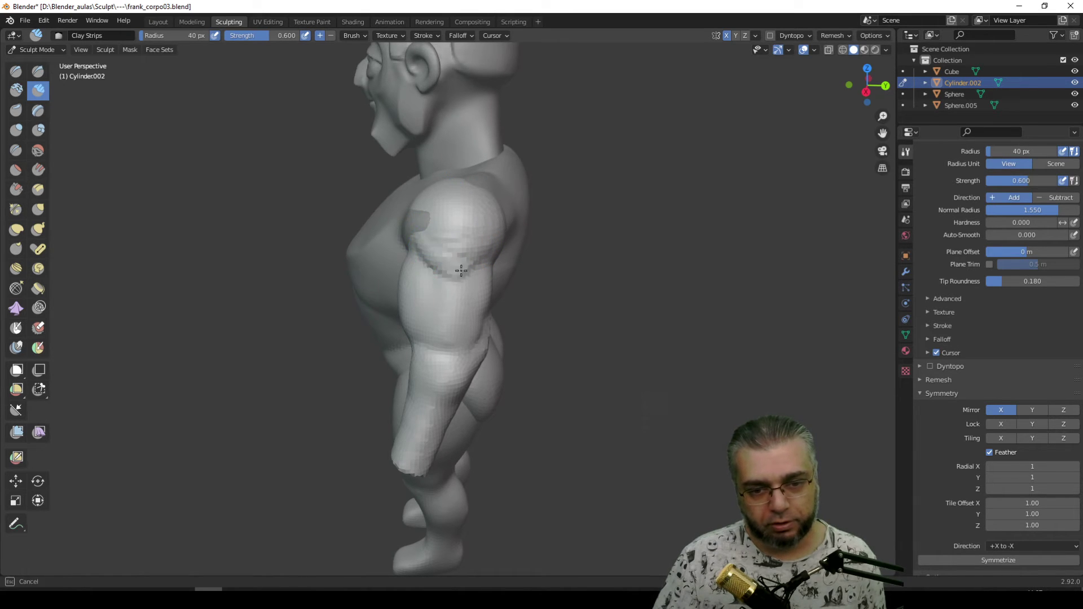
Add a clay strip and a small dab on the upper arm near the shoulder.
mouse_move(416, 236)
middle_mouse_down()
mouse_move(438, 252)
mouse_move(426, 247)
middle_mouse_up()
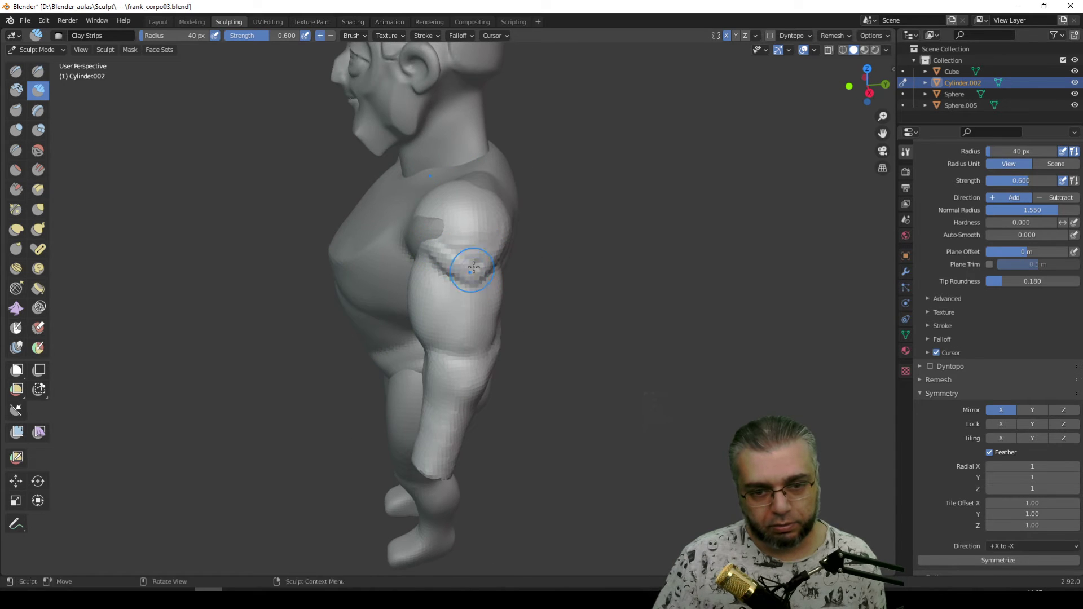
mouse_move(473, 268)
middle_mouse_down()
mouse_move(475, 256)
mouse_move(441, 249)
mouse_move(441, 237)
middle_mouse_up()
left_click_drag(445, 243, 405, 257)
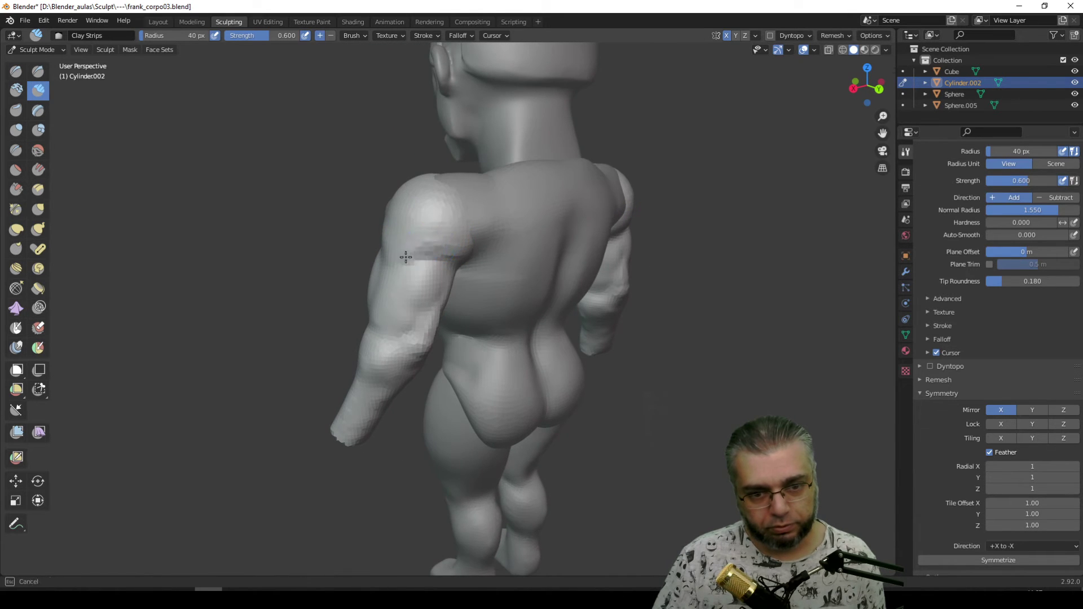
middle_click_drag(411, 235, 459, 271)
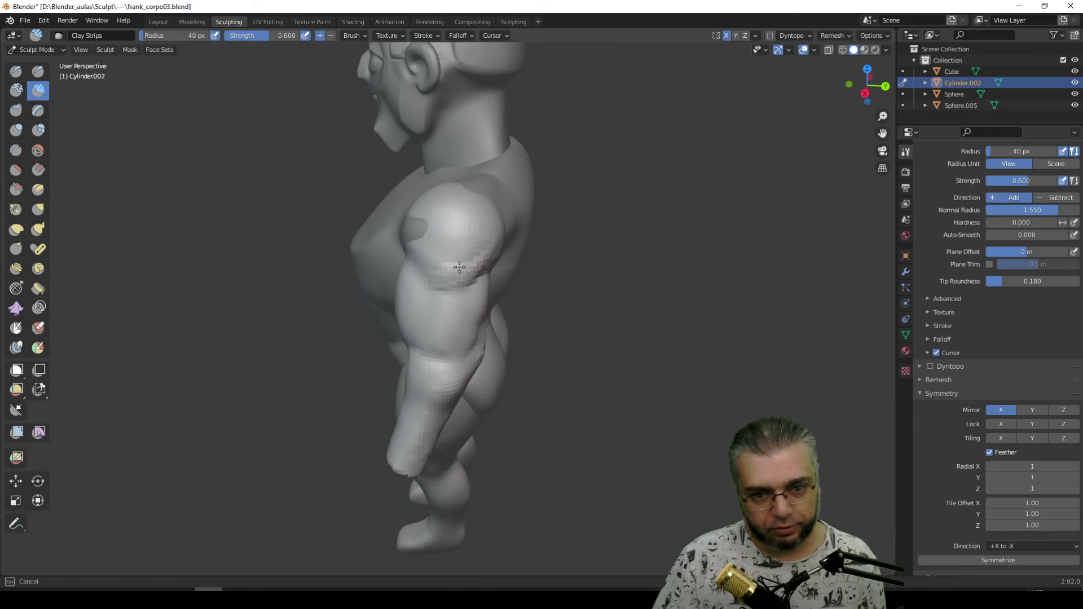
left_click_drag(464, 259, 471, 266)
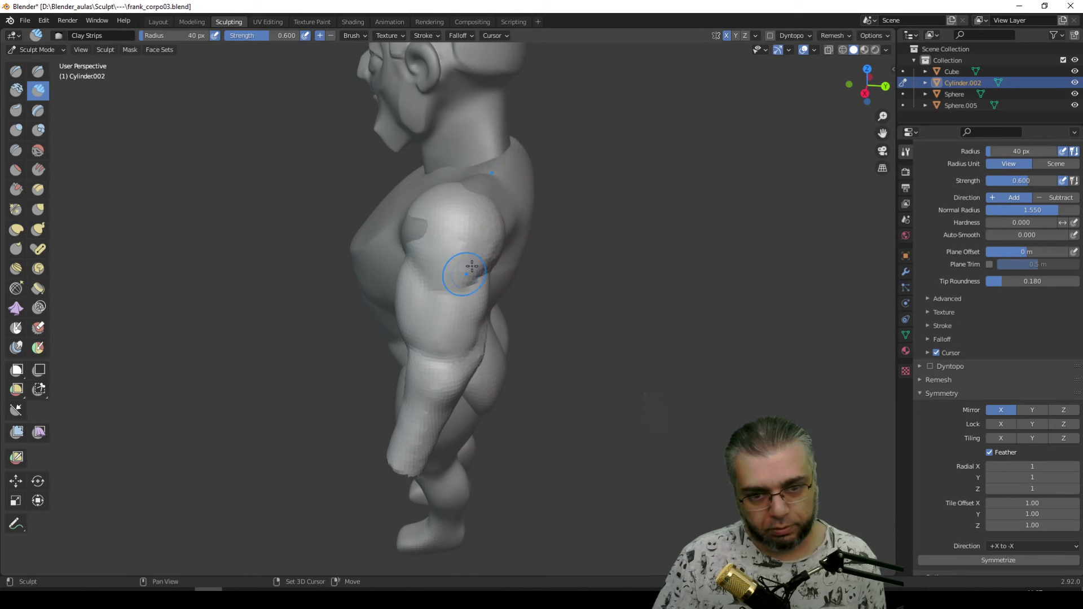
mouse_move(466, 246)
middle_mouse_down()
mouse_move(471, 265)
mouse_move(458, 274)
middle_mouse_up()
mouse_move(424, 241)
middle_mouse_down()
mouse_move(478, 240)
mouse_move(508, 254)
mouse_move(521, 234)
middle_mouse_up()
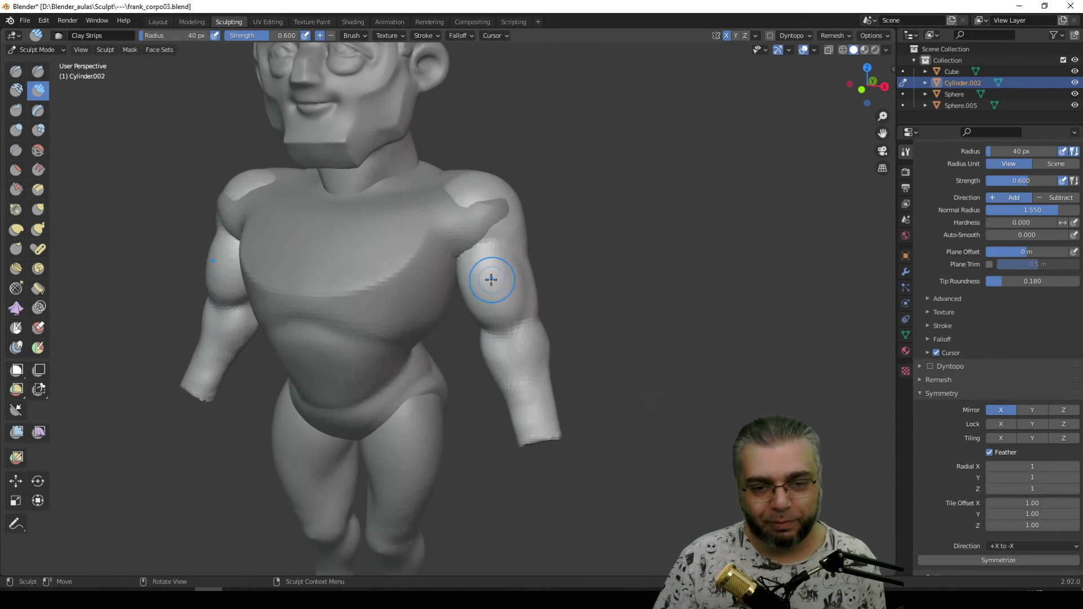
left_click_drag(491, 279, 489, 269)
Orbit around the figure and move in closer on the torso.
scroll(561, 321, "down", 3)
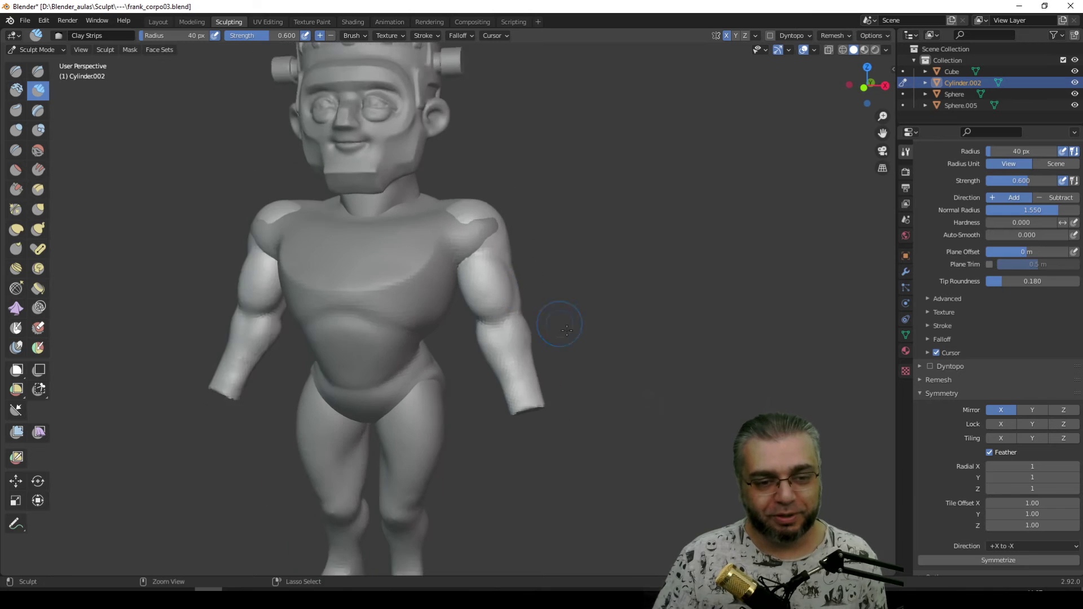
scroll(587, 377, "down", 3)
scroll(558, 337, "down", 2)
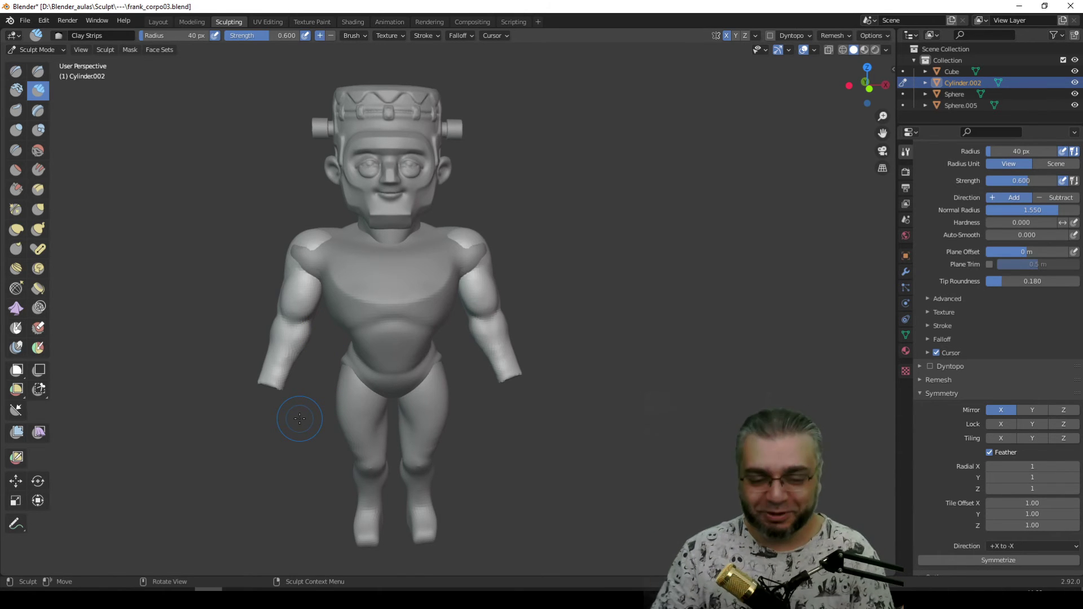
middle_click_drag(461, 301, 397, 294)
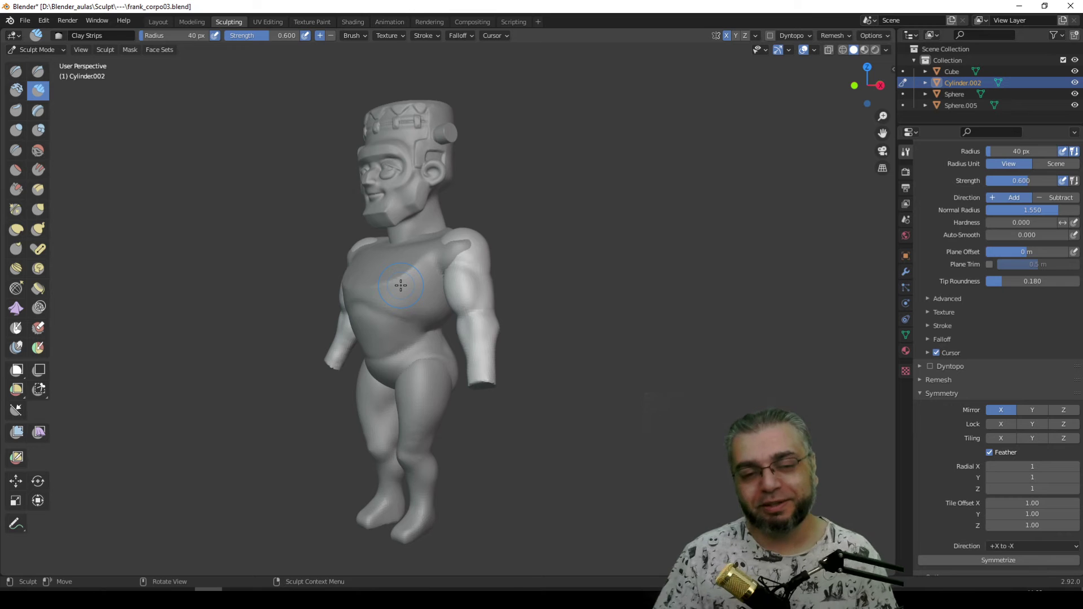
middle_click_drag(400, 285, 337, 311)
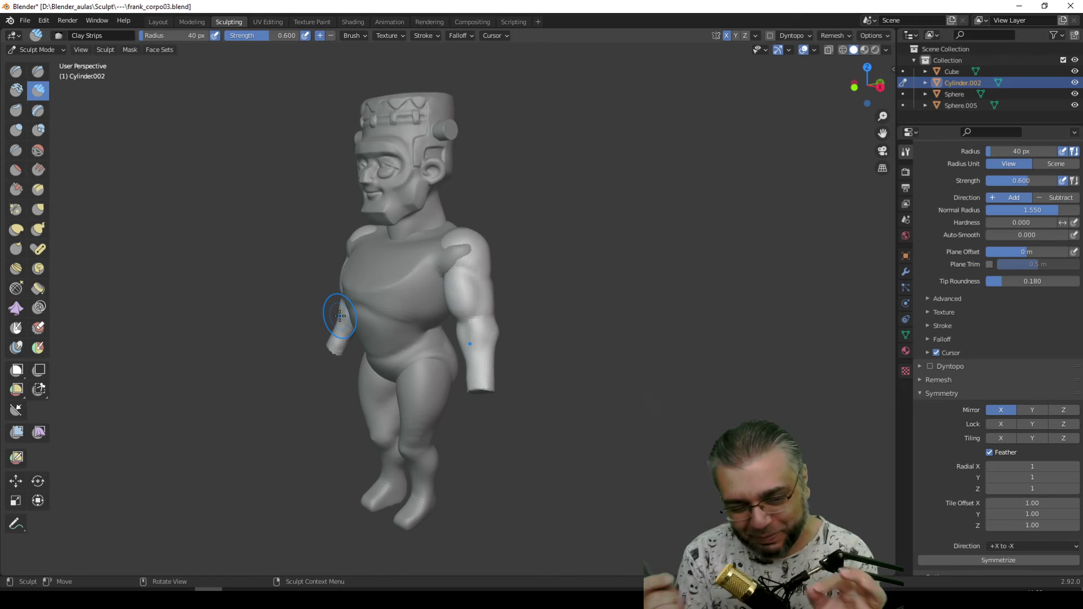
middle_click_drag(337, 152, 361, 236)
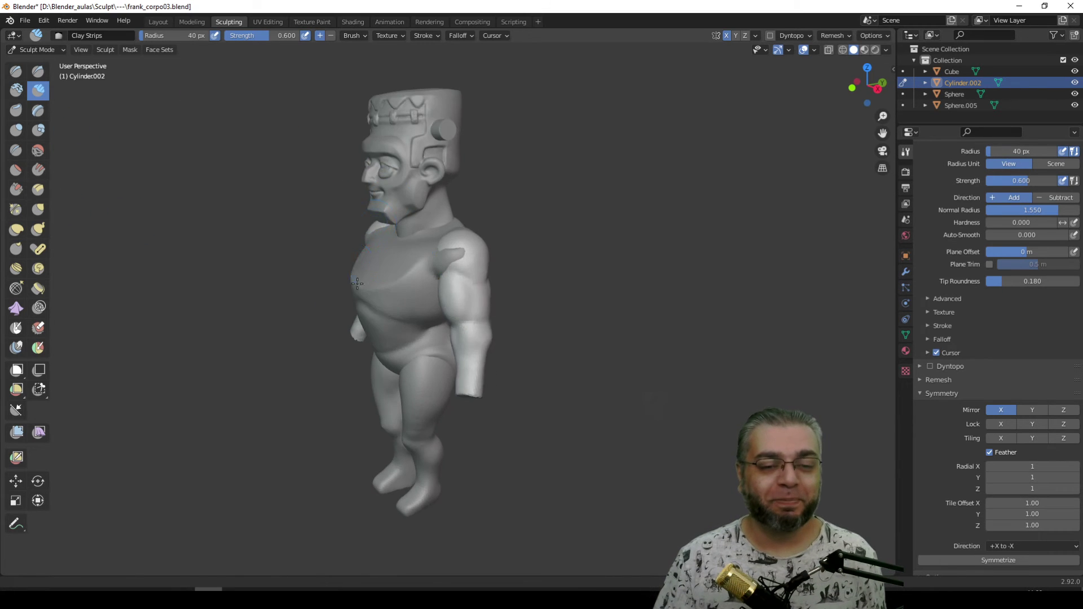
scroll(361, 237, "up", 2)
scroll(350, 242, "up", 2)
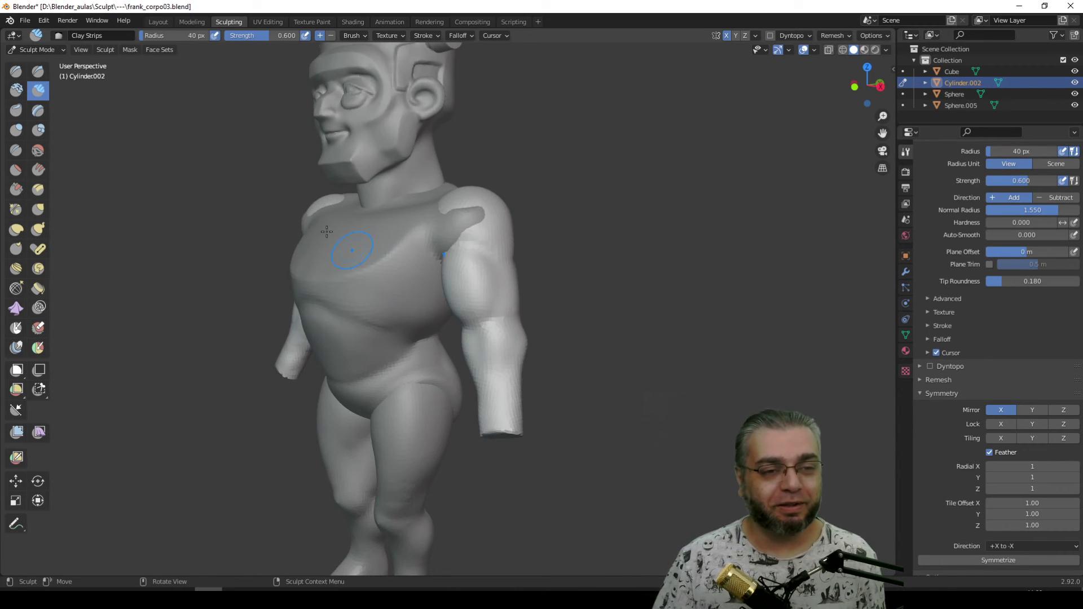
Select the torso Sphere.005 for sculpting and add clay strip volume to its shoulder.
left_click(157, 22)
left_click(391, 289)
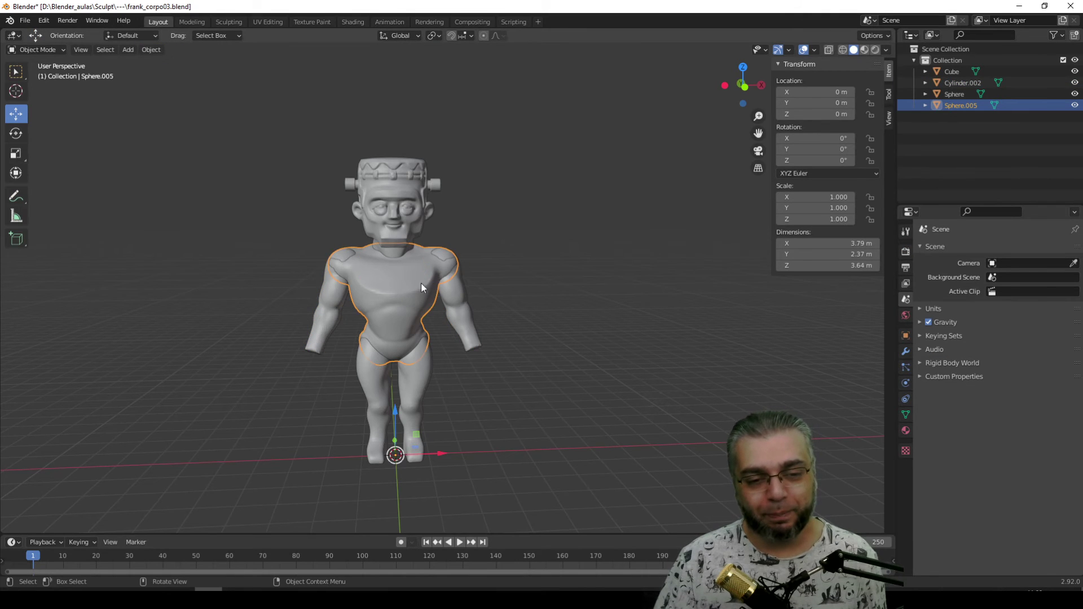
middle_click_drag(396, 294, 310, 231)
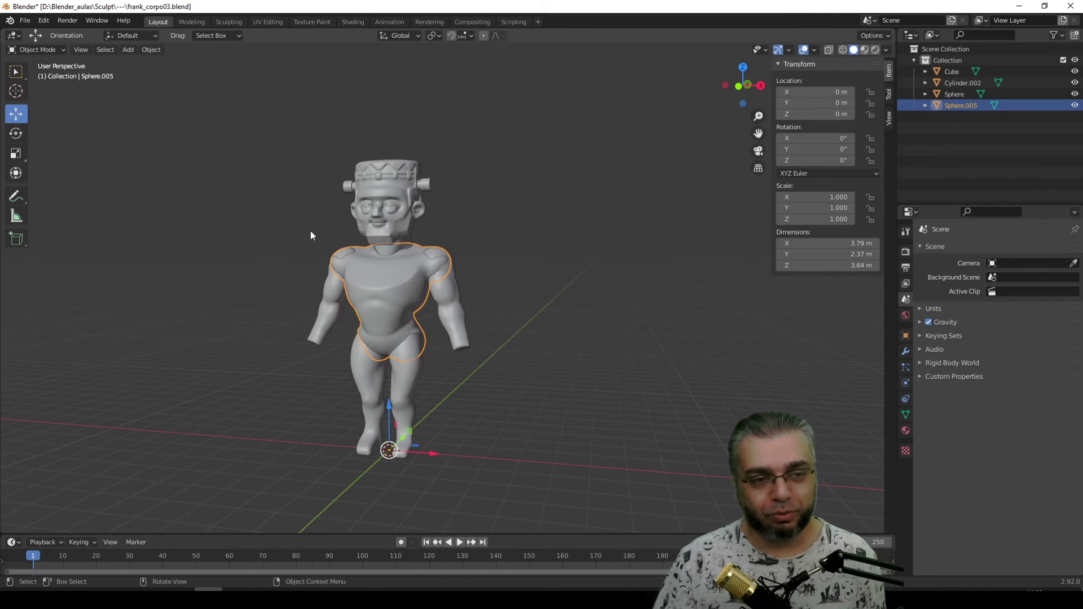
left_click(228, 22)
mouse_move(406, 232)
middle_mouse_down()
mouse_move(447, 203)
mouse_move(487, 212)
middle_mouse_up()
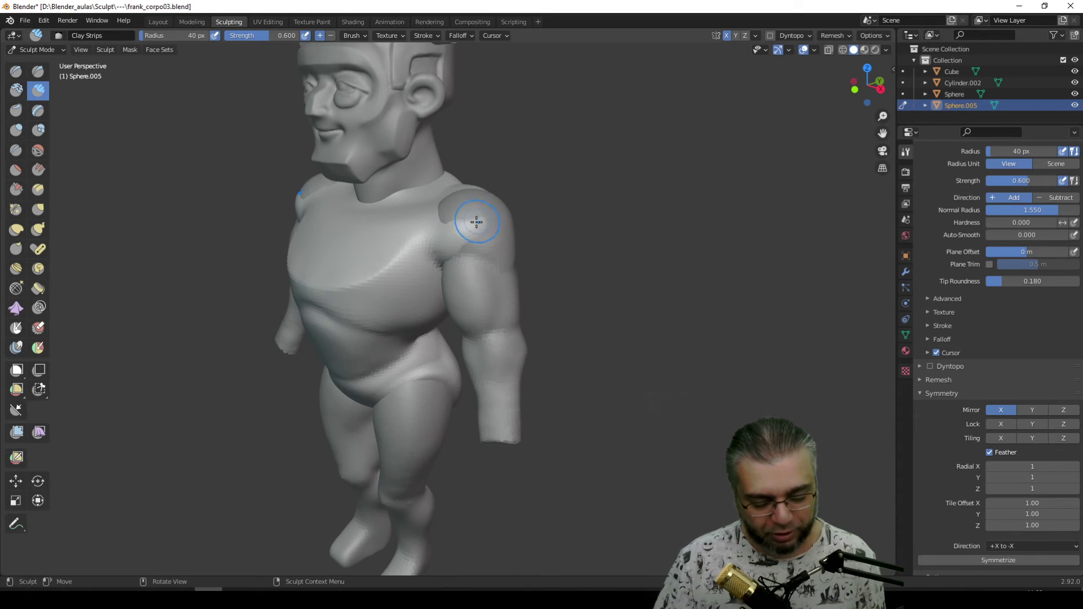
mouse_move(476, 222)
left_mouse_down()
mouse_move(459, 211)
mouse_move(437, 231)
left_mouse_up()
middle_click_drag(454, 254, 427, 213)
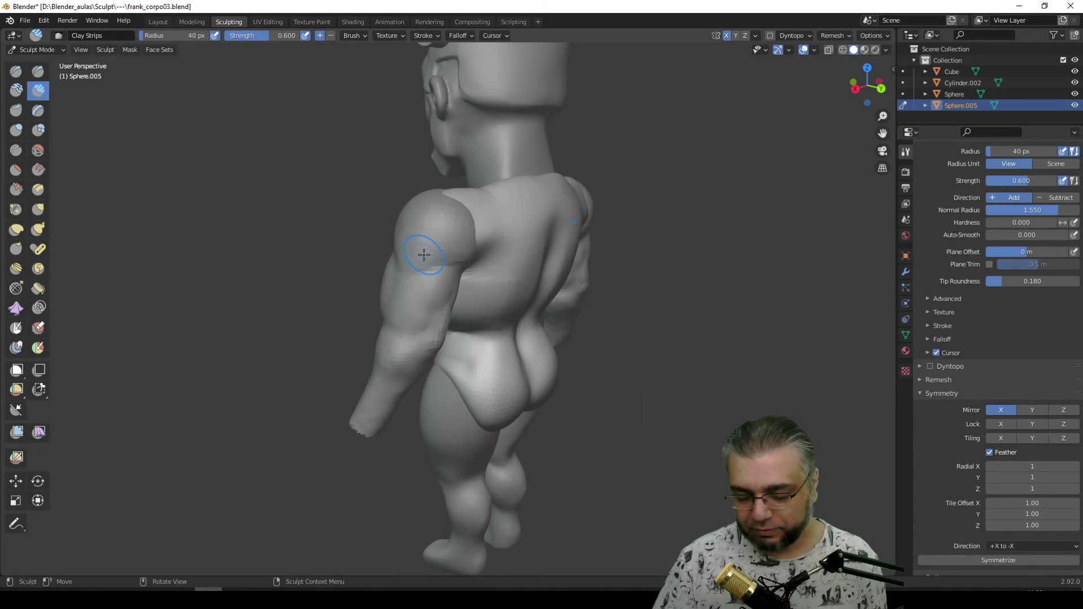
Isolate the torso and sculpt clay strips around the shoulder opening.
key("KP_Divide")
middle_click_drag(468, 254, 468, 271)
mouse_move(467, 273)
left_mouse_down()
mouse_move(533, 279)
mouse_move(490, 248)
left_mouse_up()
middle_click_drag(477, 243, 474, 242)
scroll(474, 242, "down", 2)
left_click_drag(471, 254, 454, 270)
middle_click_drag(454, 269, 421, 271)
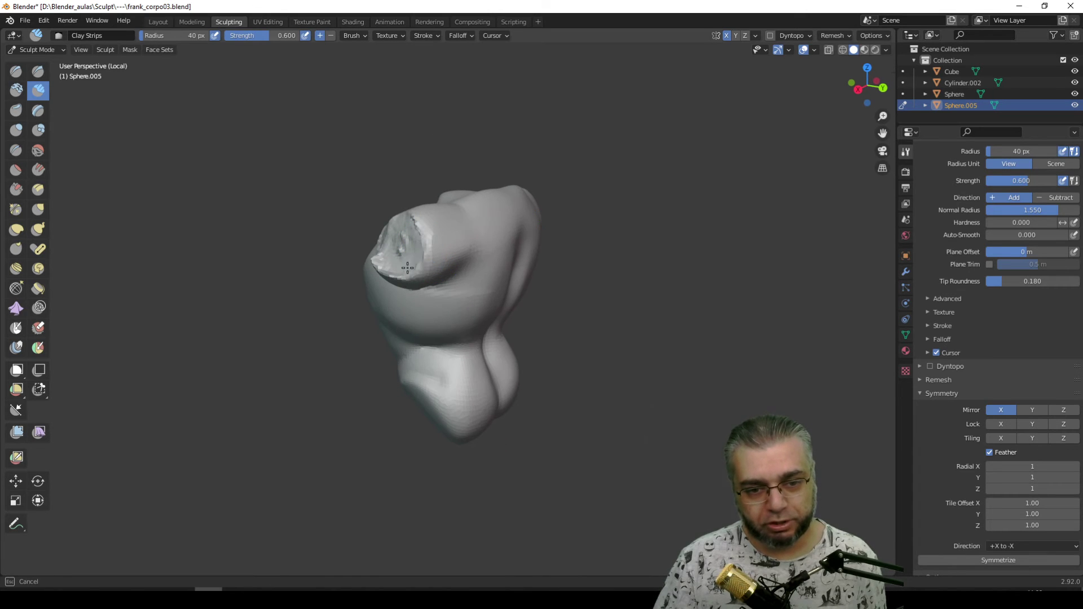
middle_click_drag(390, 262, 485, 254)
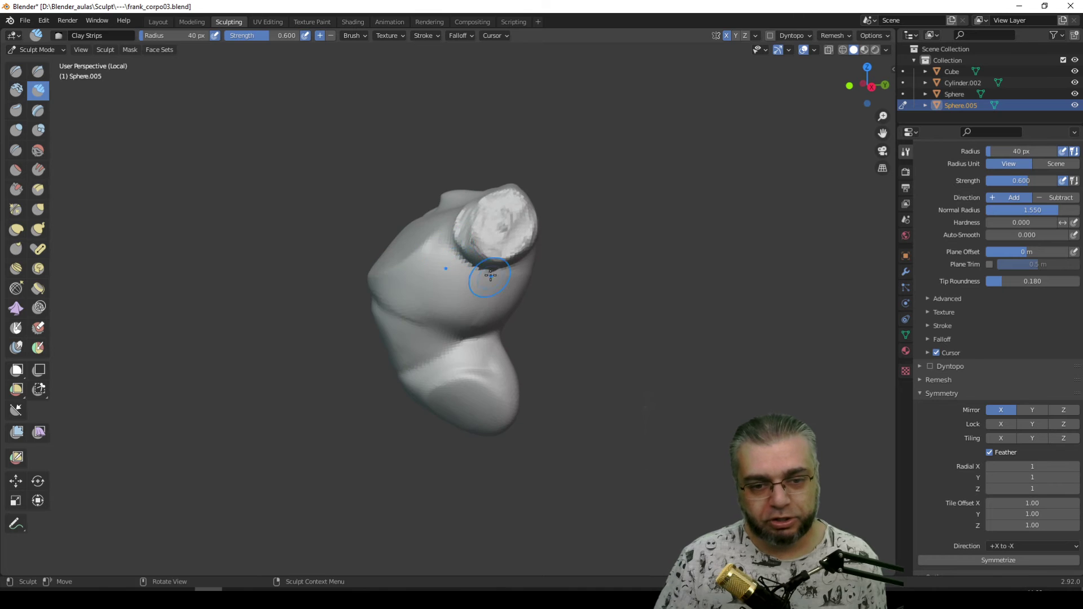
left_click_drag(485, 253, 490, 256)
Build up the shoulder opening's edge and the top shoulder surface with clay strips.
middle_click_drag(498, 231, 520, 285)
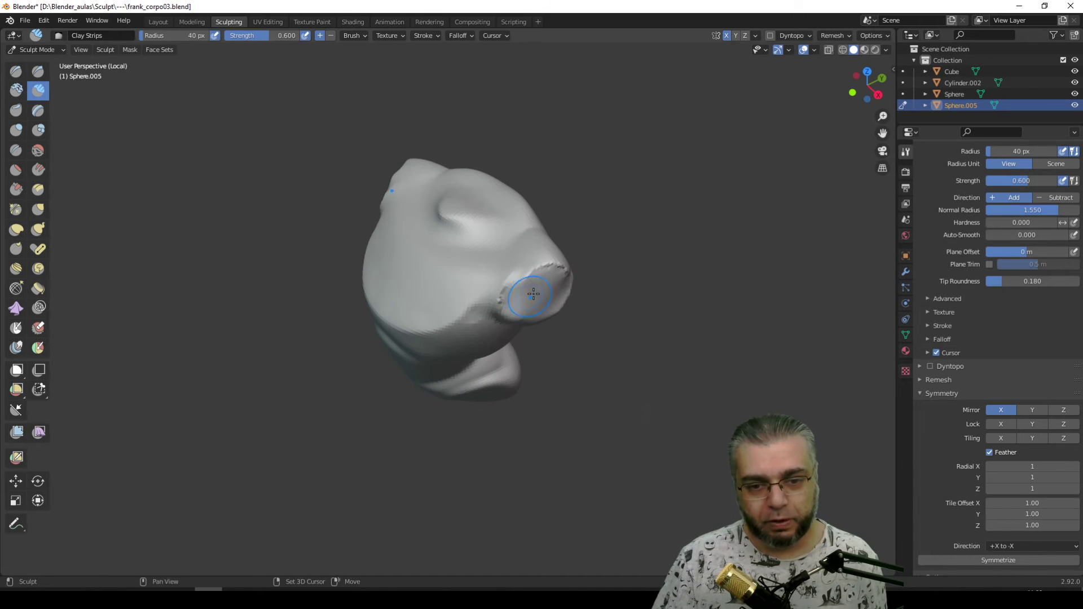
left_click_drag(502, 294, 499, 286)
mouse_move(498, 286)
middle_mouse_down()
mouse_move(520, 222)
mouse_move(539, 258)
middle_mouse_up()
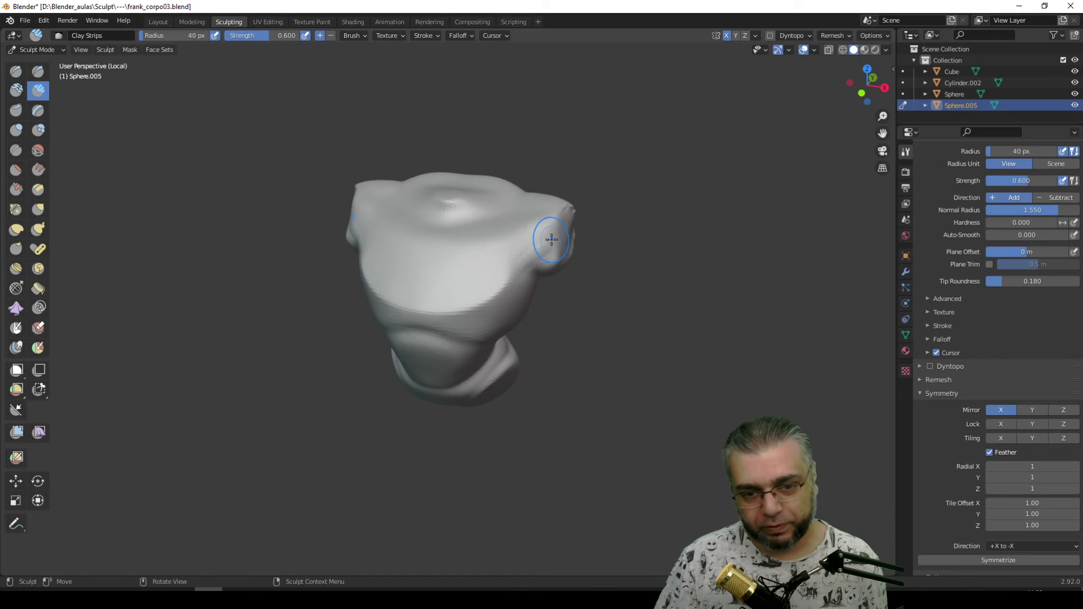
left_click_drag(543, 254, 541, 251)
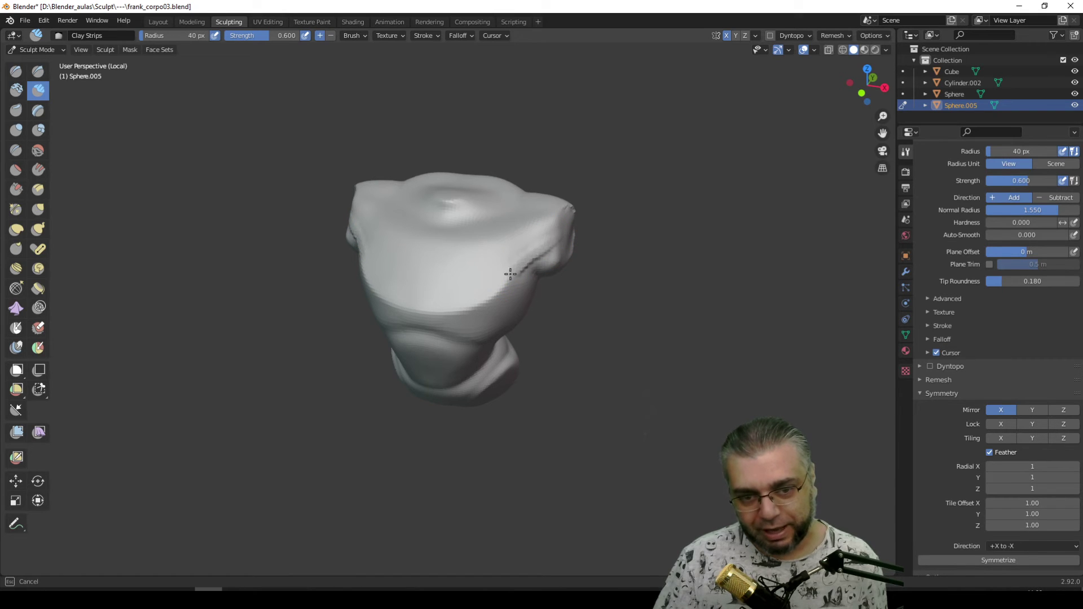
left_click_drag(571, 224, 545, 224)
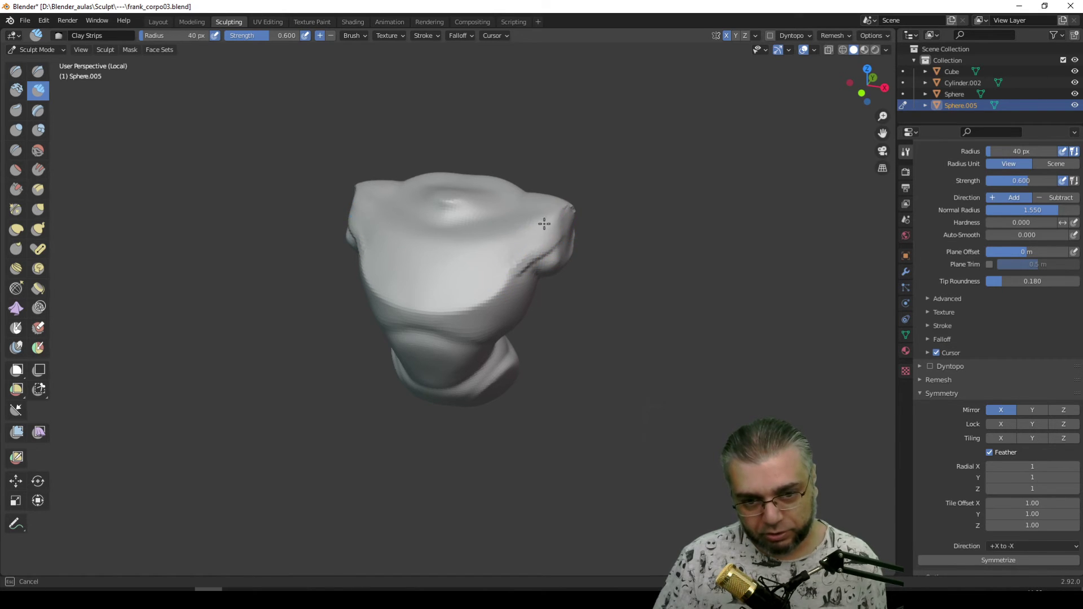
middle_click_drag(506, 260, 533, 248)
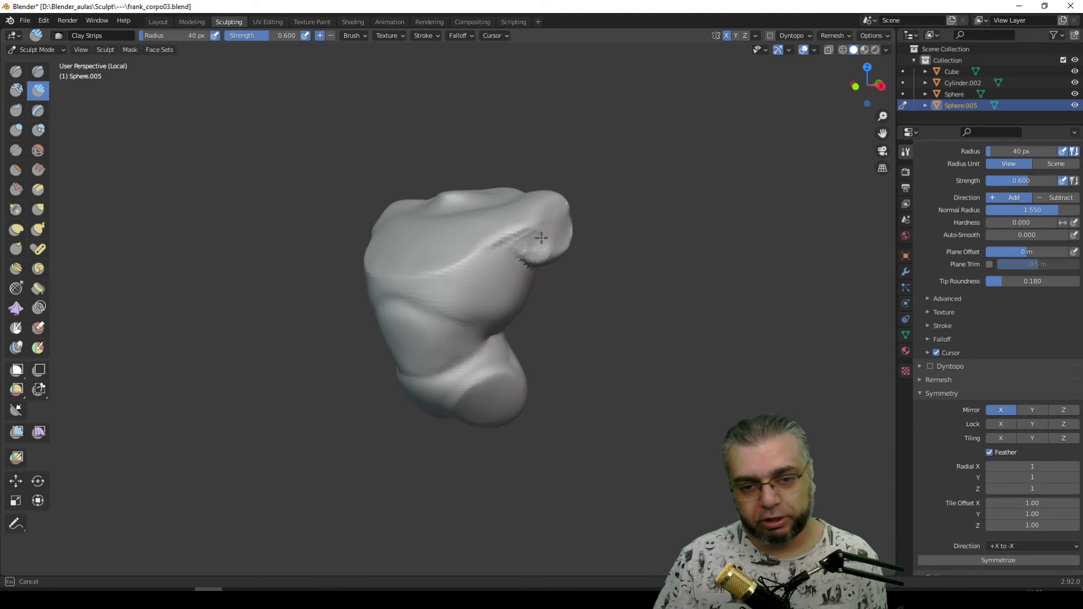
Orbit the torso to check it, then bring the whole character back into view.
middle_click_drag(547, 260, 546, 222)
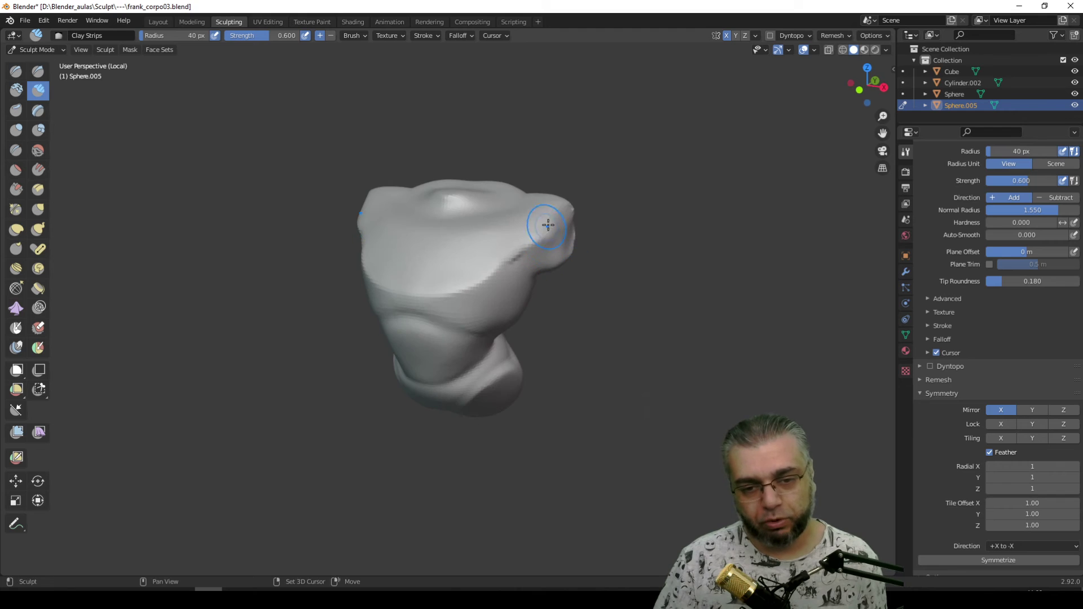
mouse_move(493, 251)
middle_mouse_down()
mouse_move(557, 251)
mouse_move(547, 258)
middle_mouse_up()
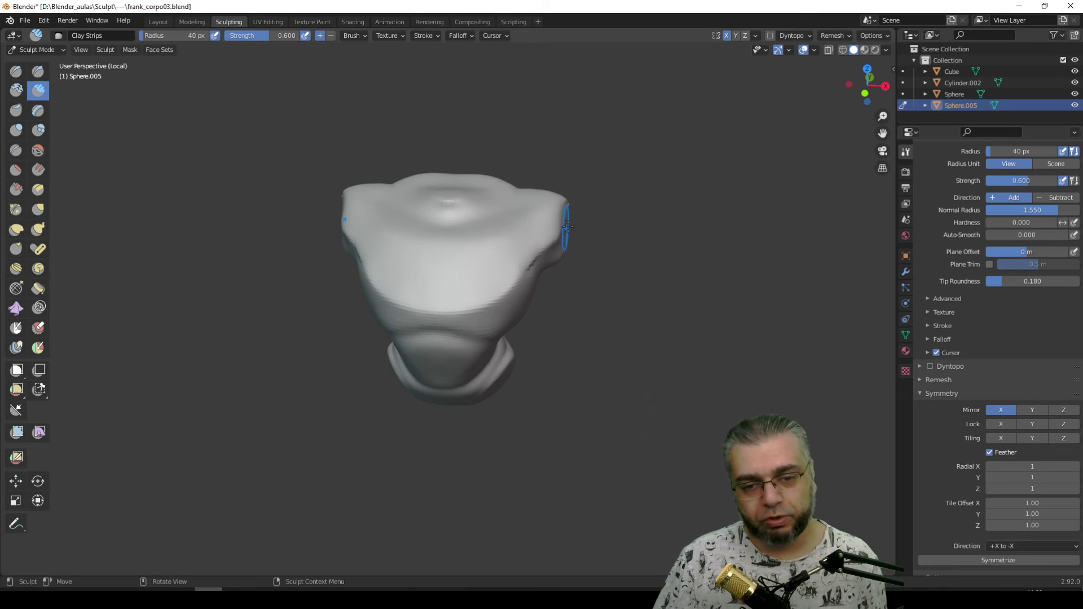
middle_click_drag(566, 227, 553, 265)
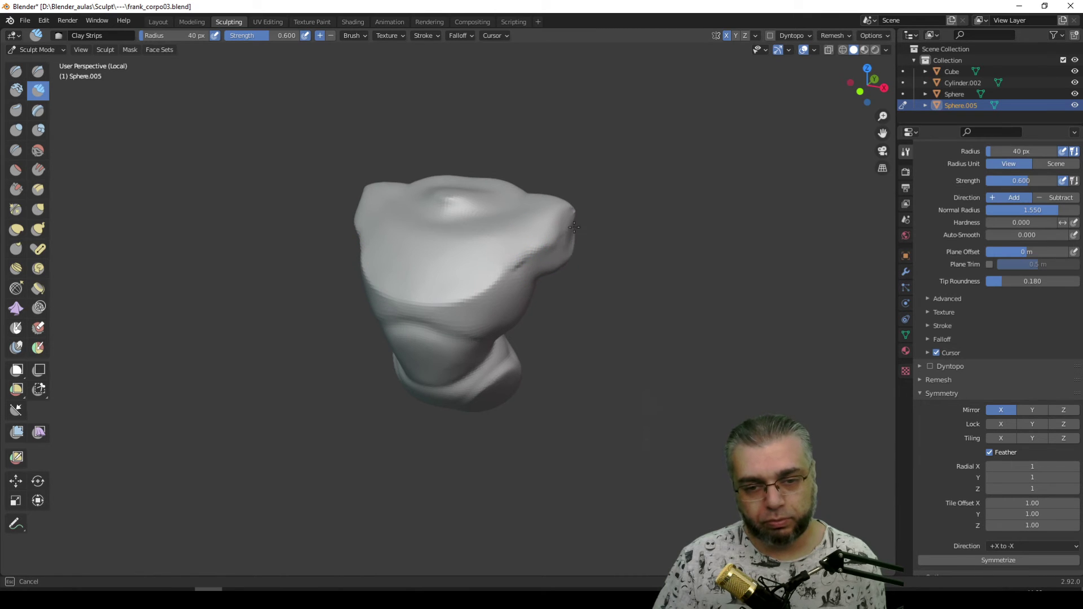
middle_click_drag(520, 242, 496, 242)
key("KP_Divide")
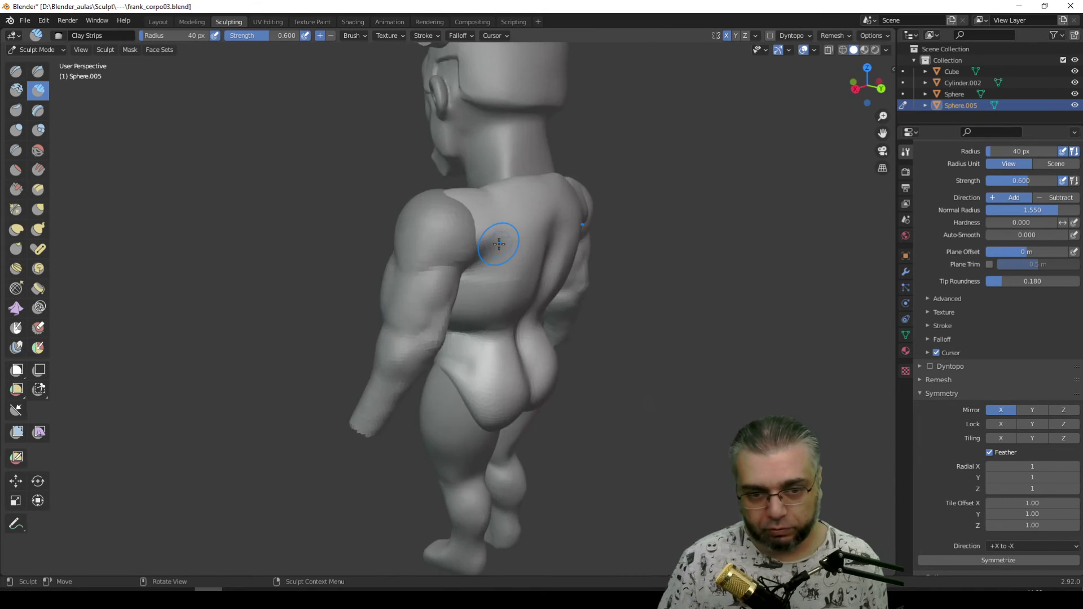
mouse_move(412, 304)
middle_mouse_down()
mouse_move(445, 205)
mouse_move(464, 244)
mouse_move(484, 249)
middle_mouse_up()
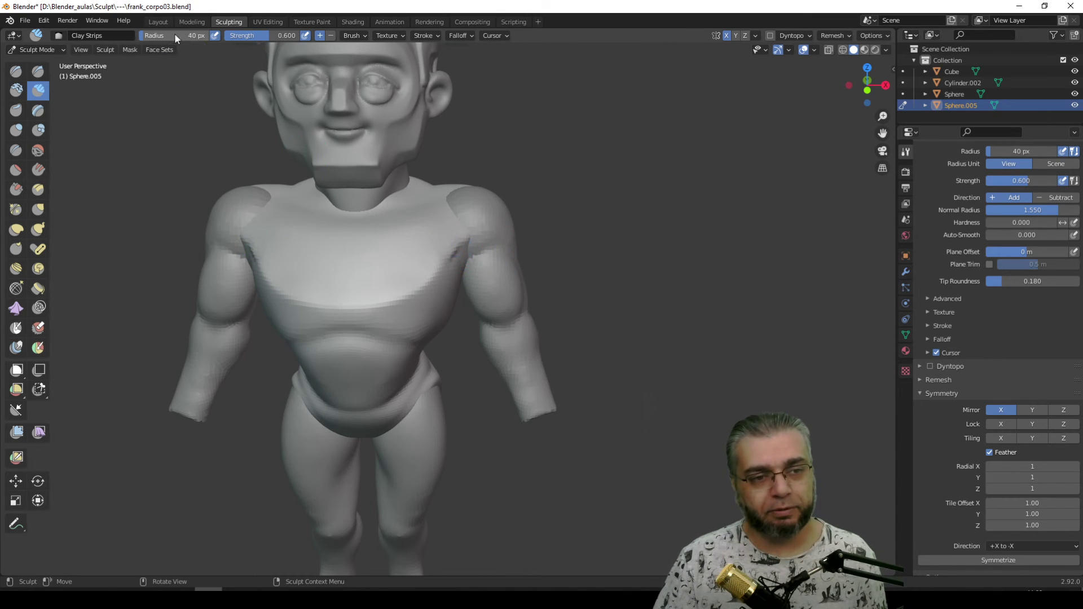
Sculpt the arms object Cylinder.002, adding clay strips over the shoulder to blend into the torso.
left_click(158, 21)
left_click(421, 273)
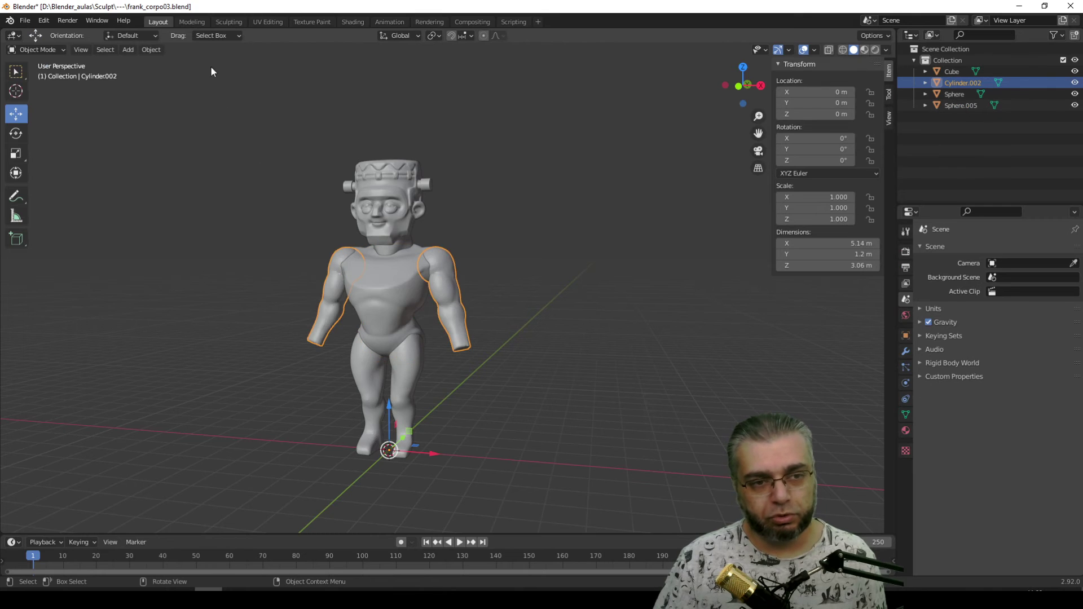
left_click(228, 21)
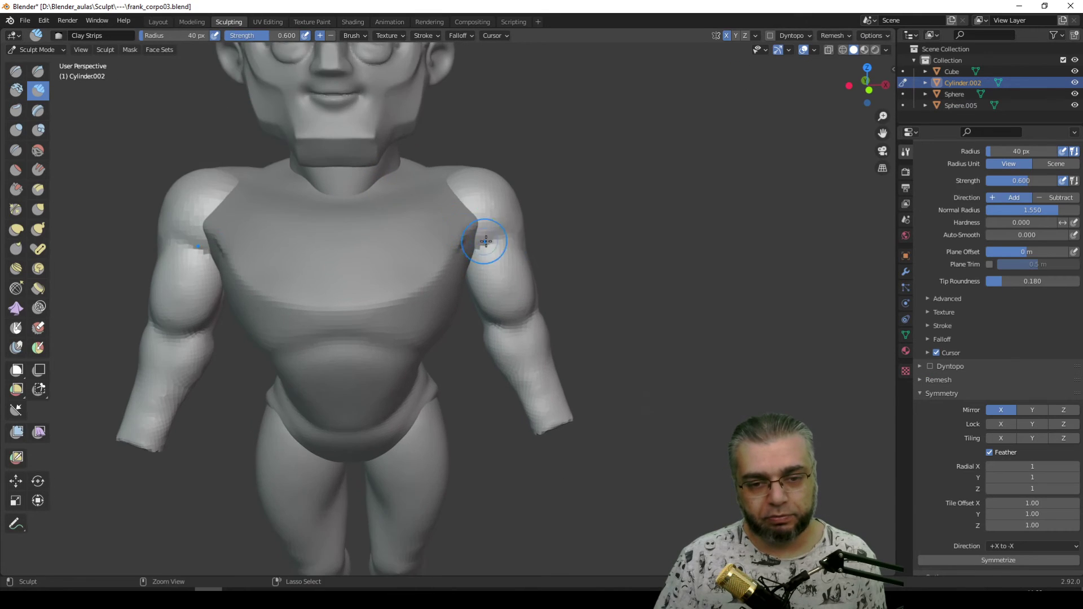
middle_click_drag(485, 242, 483, 242)
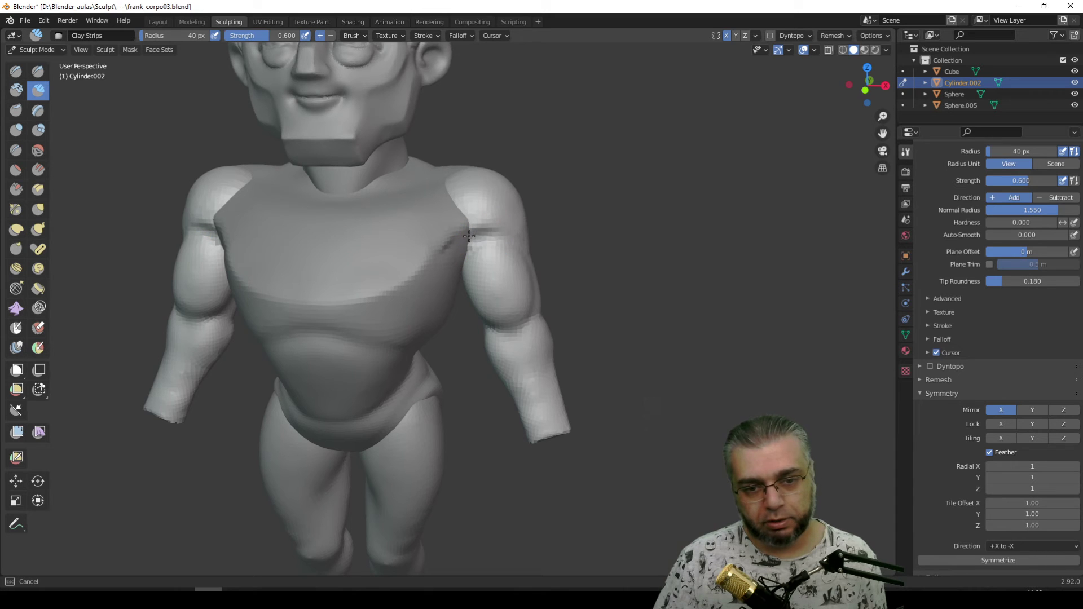
left_click_drag(486, 229, 484, 244)
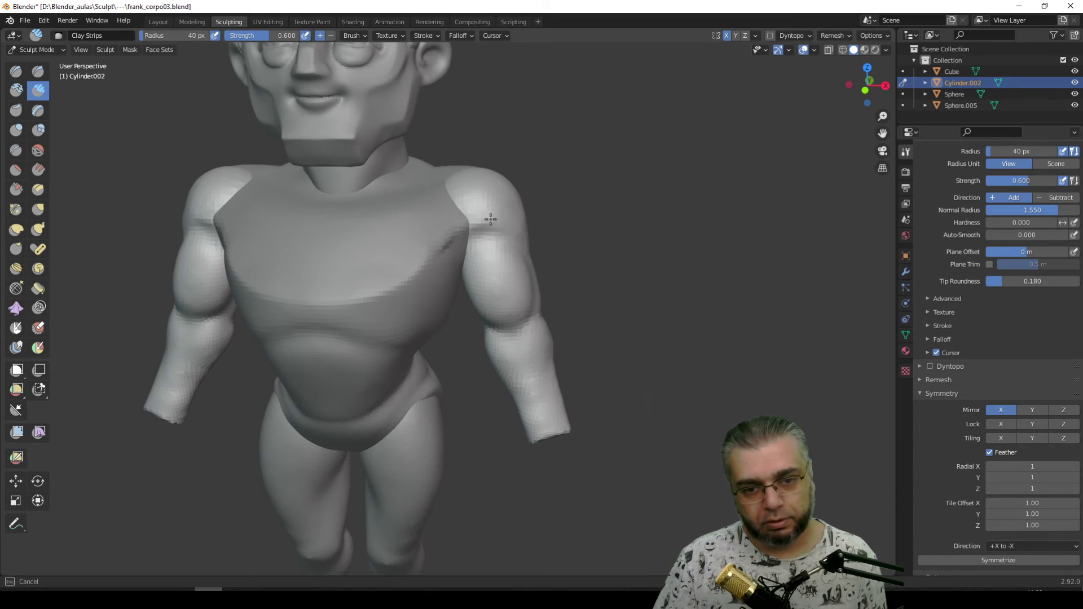
middle_click_drag(522, 246, 466, 230)
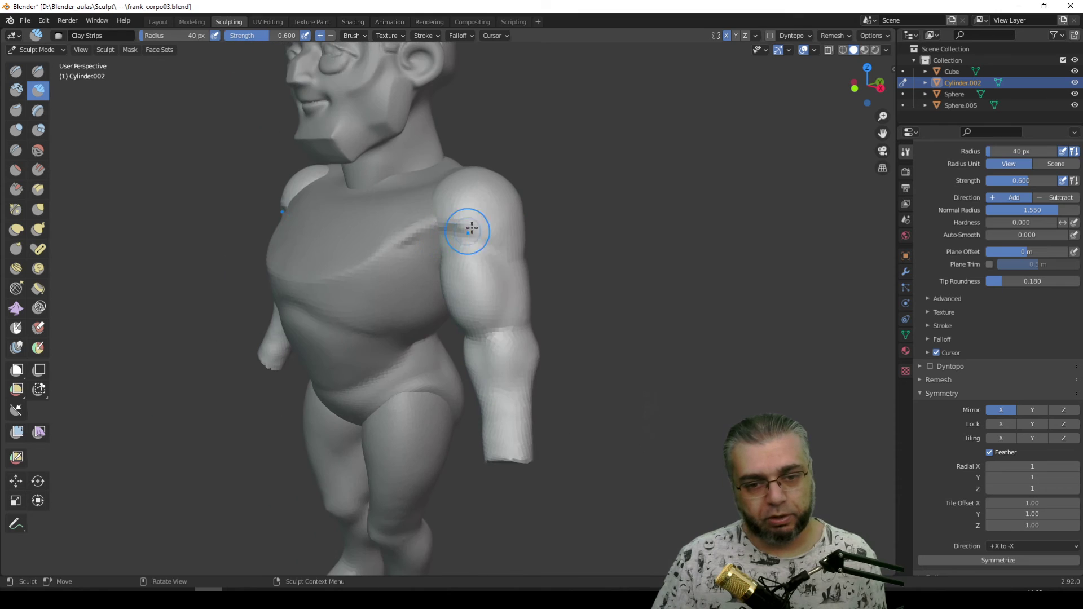
left_click_drag(479, 218, 456, 218)
mouse_move(455, 218)
middle_mouse_down()
mouse_move(474, 214)
mouse_move(508, 235)
mouse_move(505, 263)
mouse_move(531, 288)
middle_mouse_up()
mouse_move(618, 331)
middle_mouse_down()
mouse_move(441, 317)
mouse_move(387, 338)
mouse_move(396, 353)
mouse_move(431, 333)
middle_mouse_up()
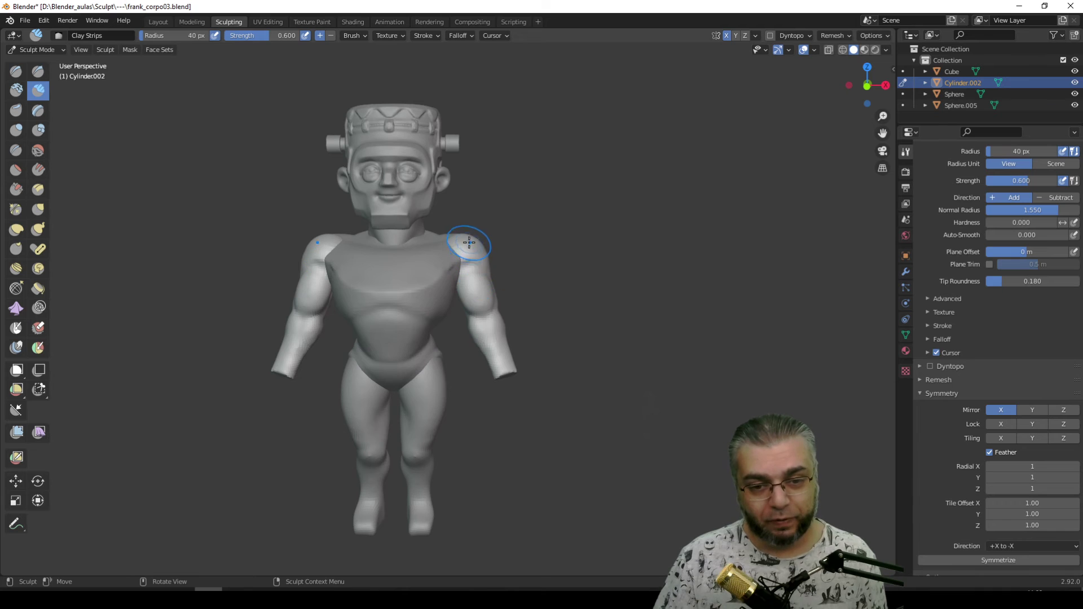
Switch to the Grab brush at 95 px and pull the shoulders broader and reshape the wrist.
key("f")
left_click(530, 260)
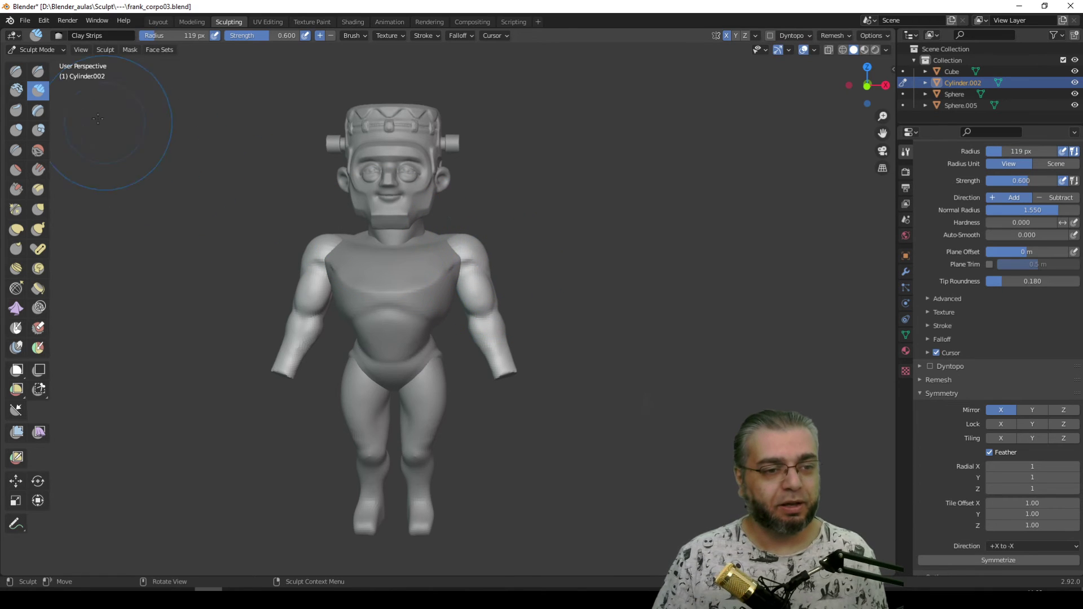
left_click(38, 210)
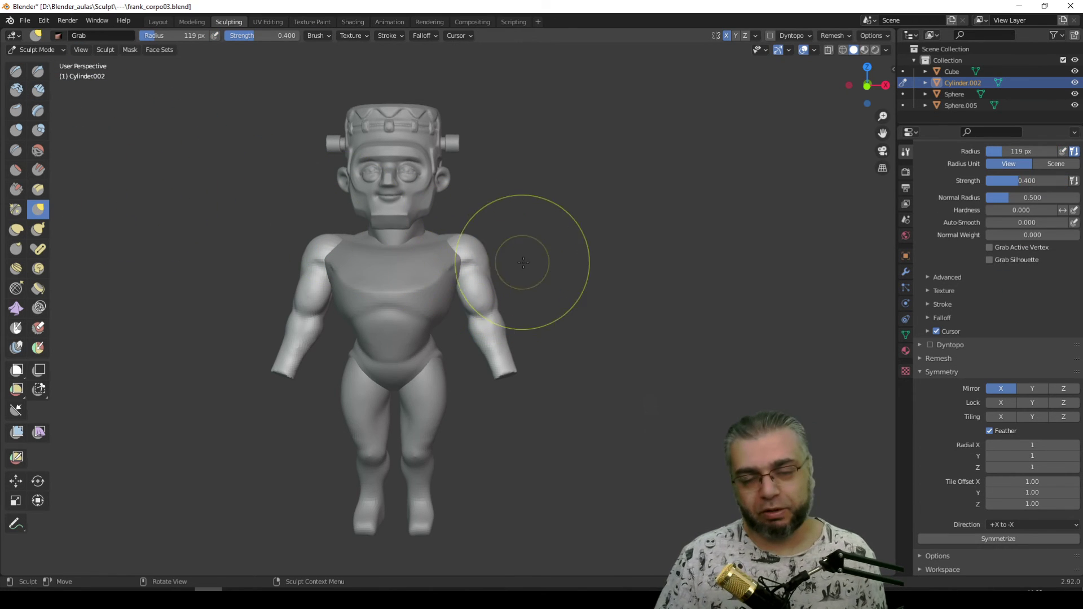
middle_click_drag(478, 228, 480, 249)
key("f")
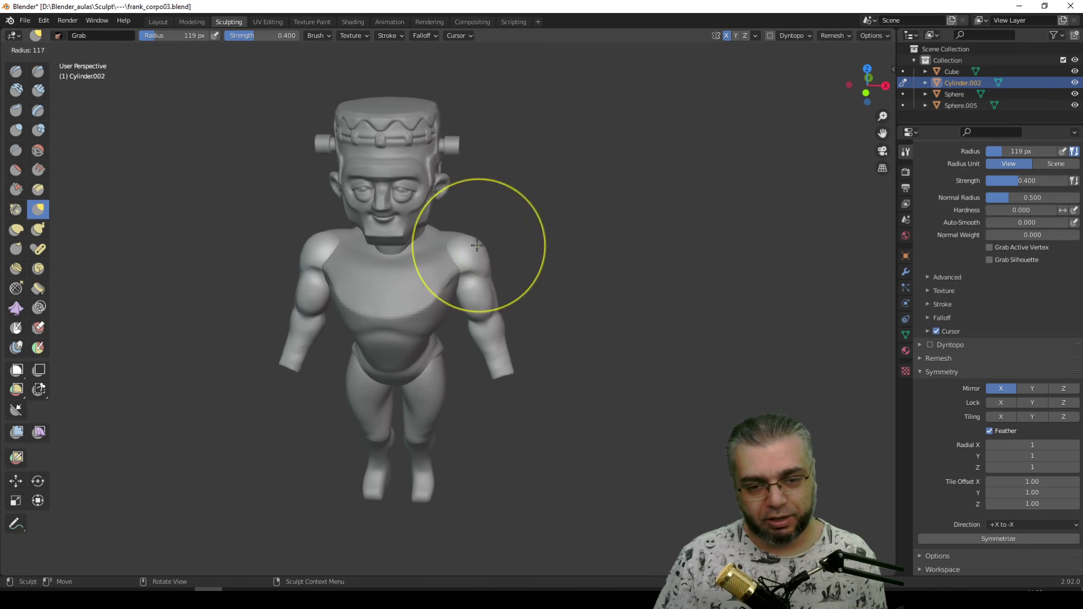
left_click(480, 249)
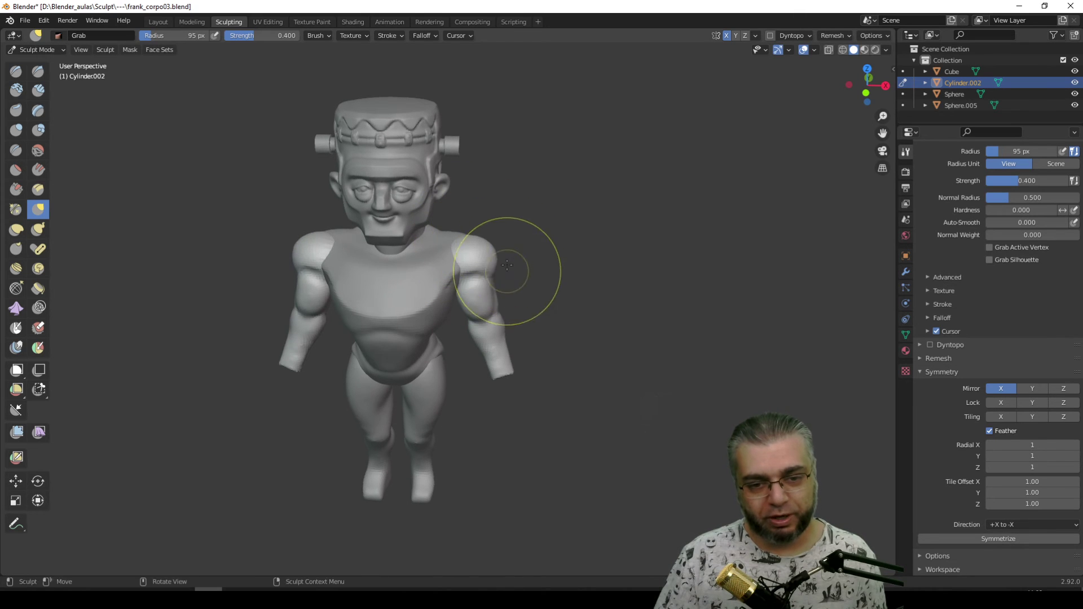
middle_click_drag(510, 263, 488, 250)
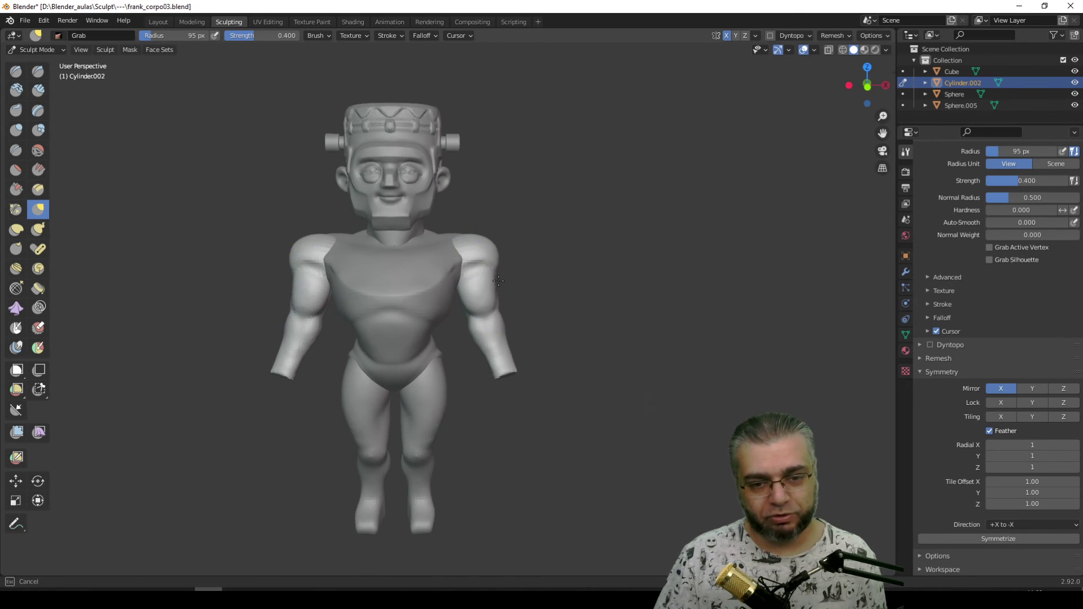
left_click_drag(488, 250, 479, 254)
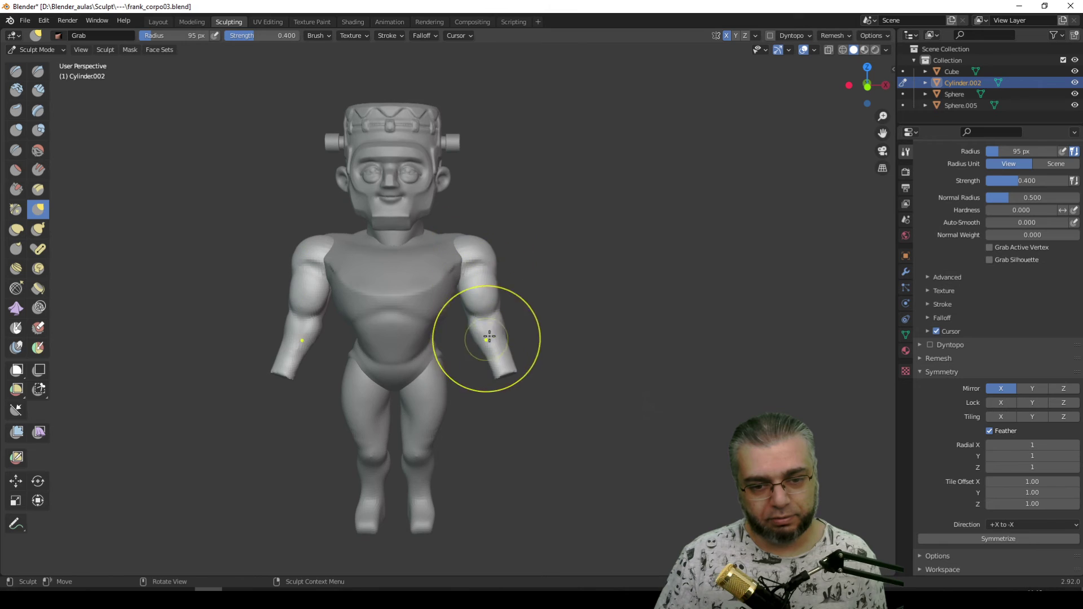
left_click_drag(506, 370, 507, 372)
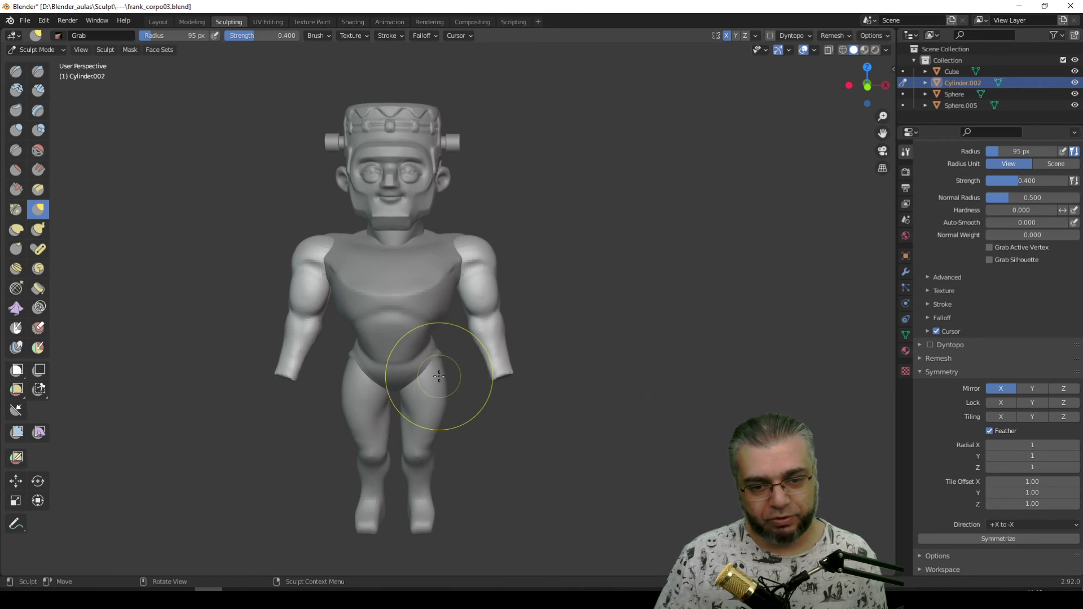
Select the legs object Cube and grab to widen the hips and thighs.
left_click(159, 22)
left_click(396, 354)
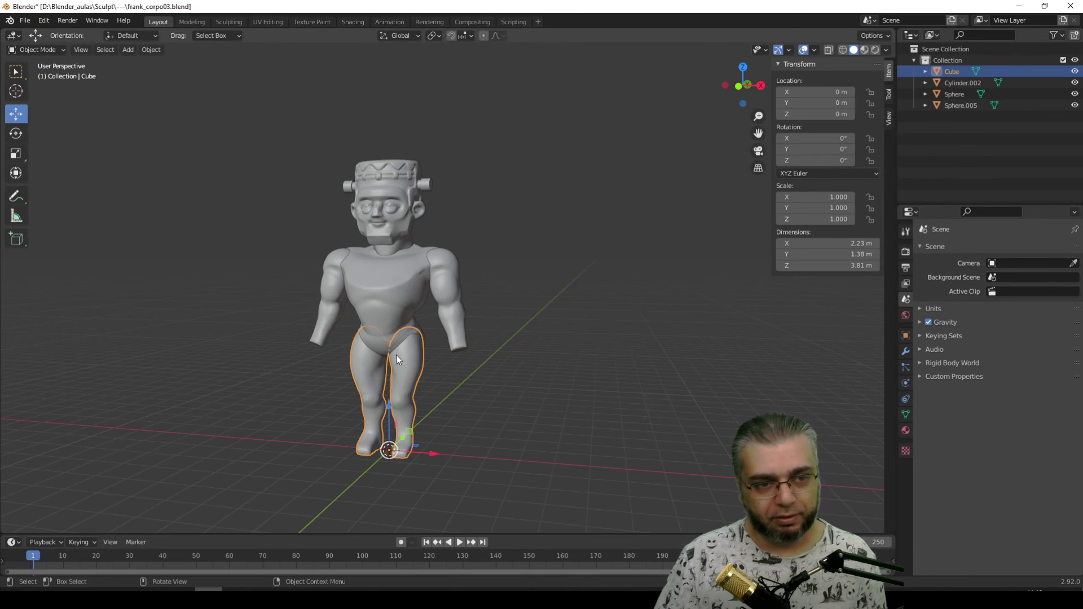
left_click(228, 22)
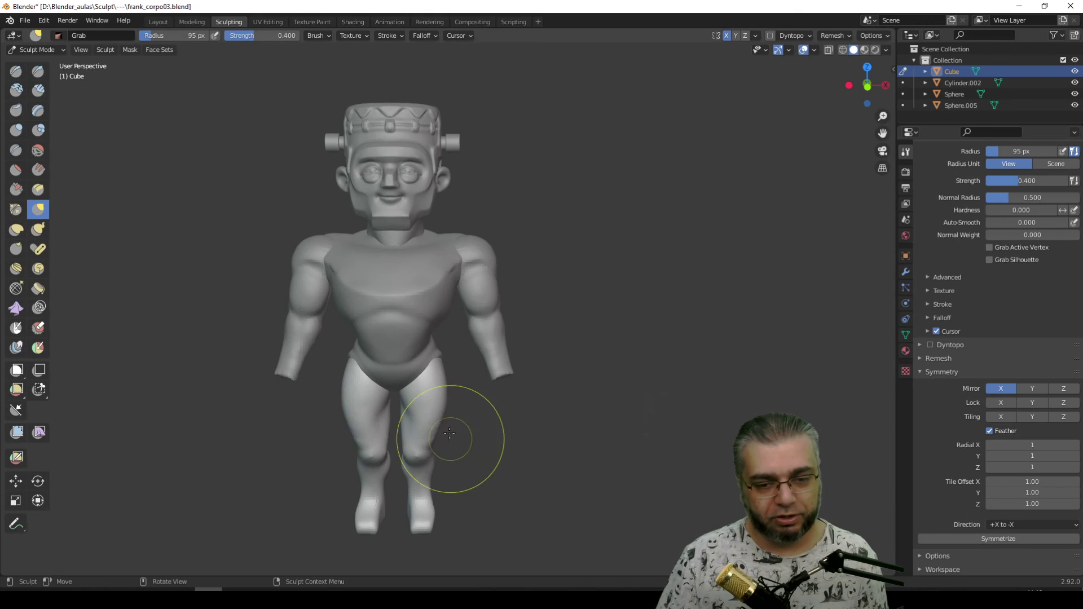
left_click_drag(447, 411, 441, 359)
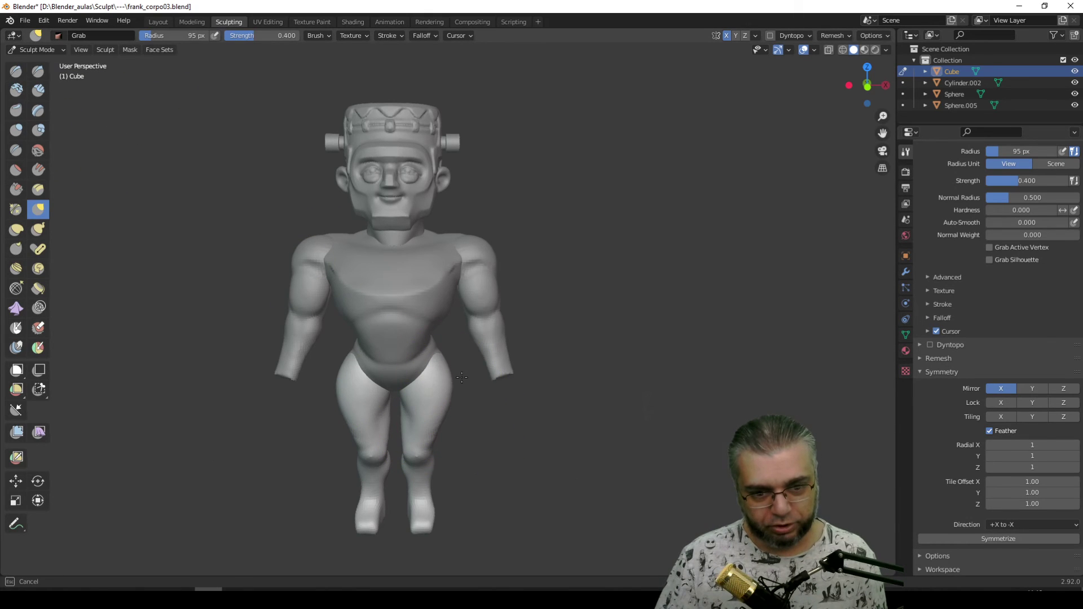
left_click_drag(447, 411, 452, 427)
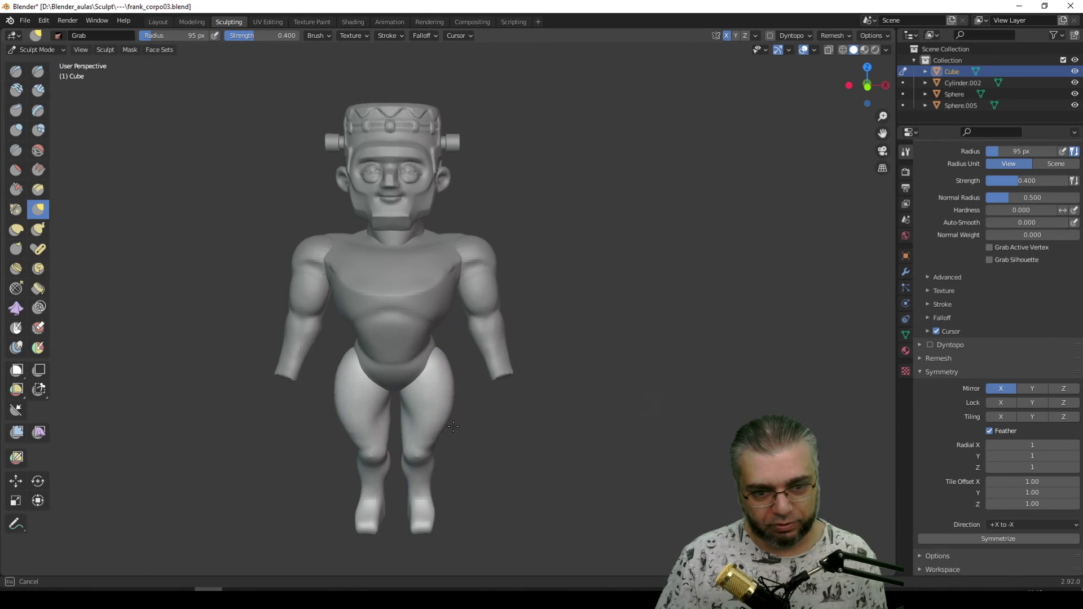
middle_click_drag(444, 468, 470, 472)
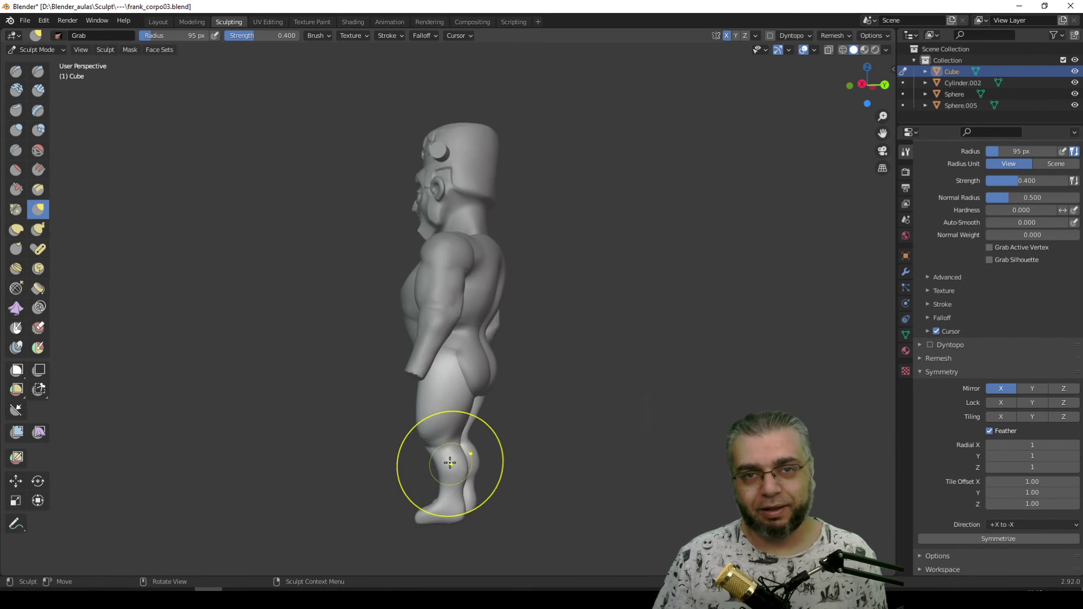
middle_click_drag(435, 447, 483, 429)
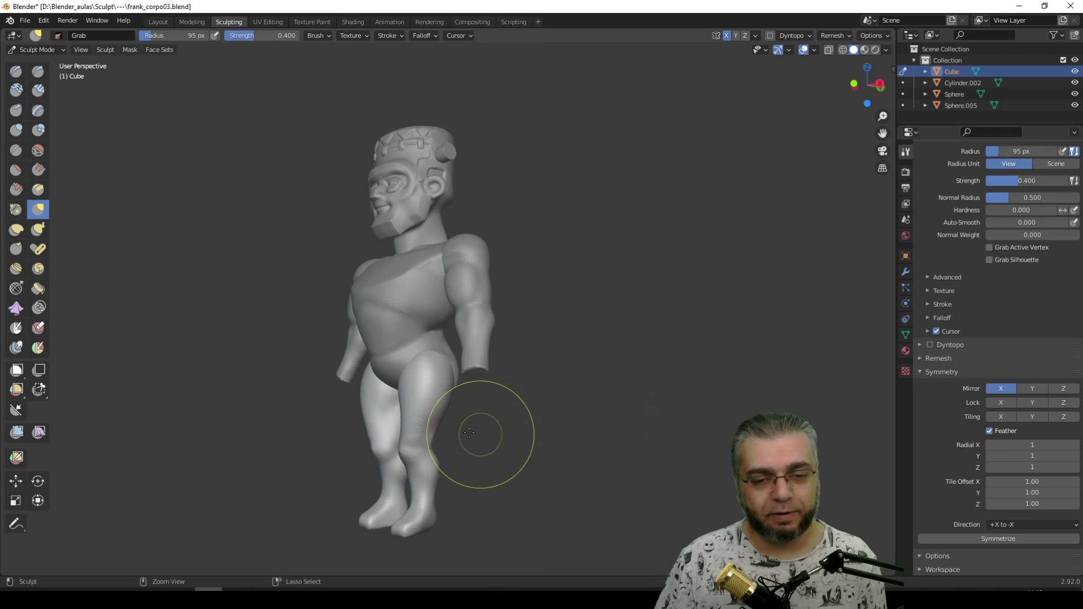
middle_click_drag(449, 374, 500, 381)
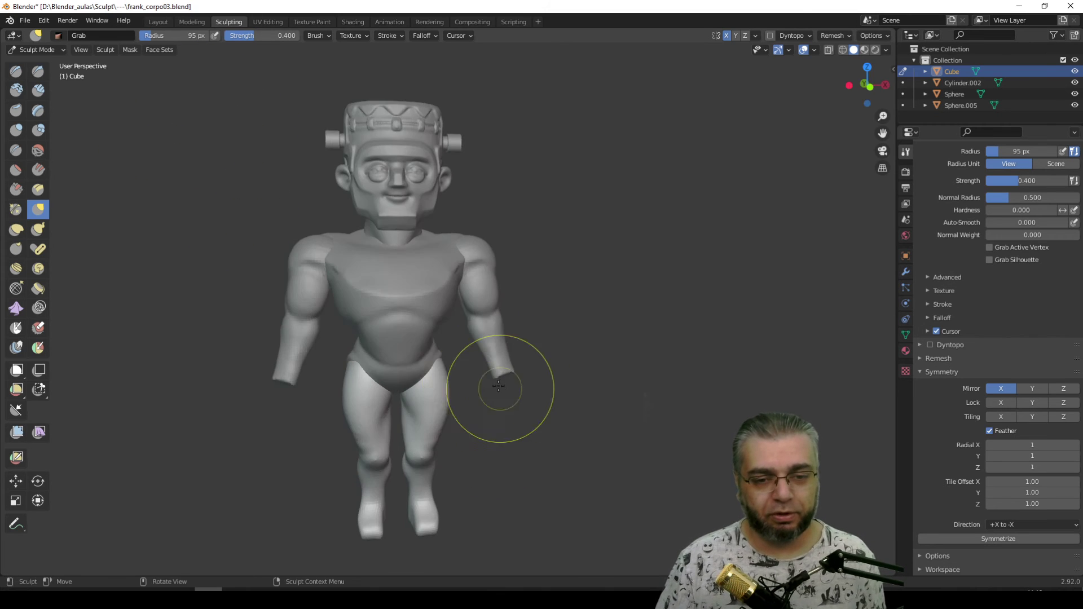
Resume sculpting the arms object (Cylinder.002) and grab the right shoulder into shape.
left_click(157, 22)
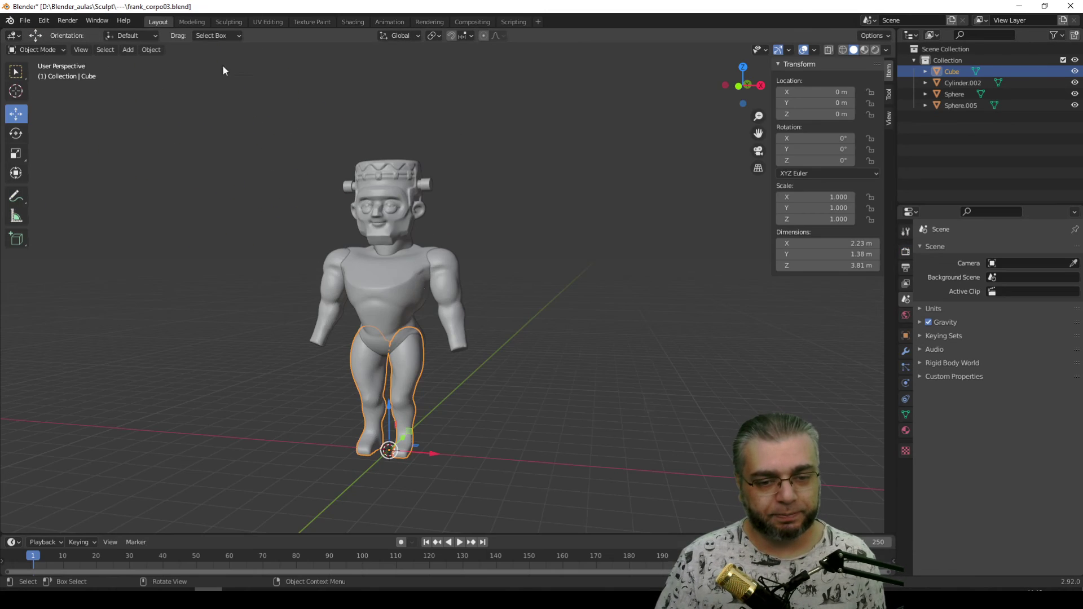
left_click(443, 280)
left_click(229, 21)
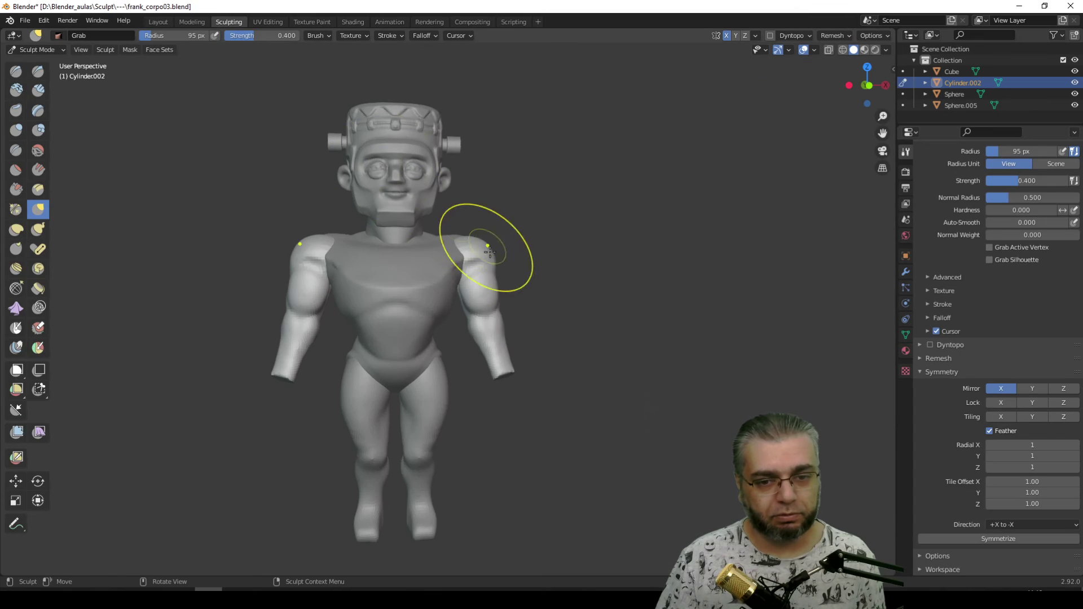
left_click_drag(497, 252, 467, 248)
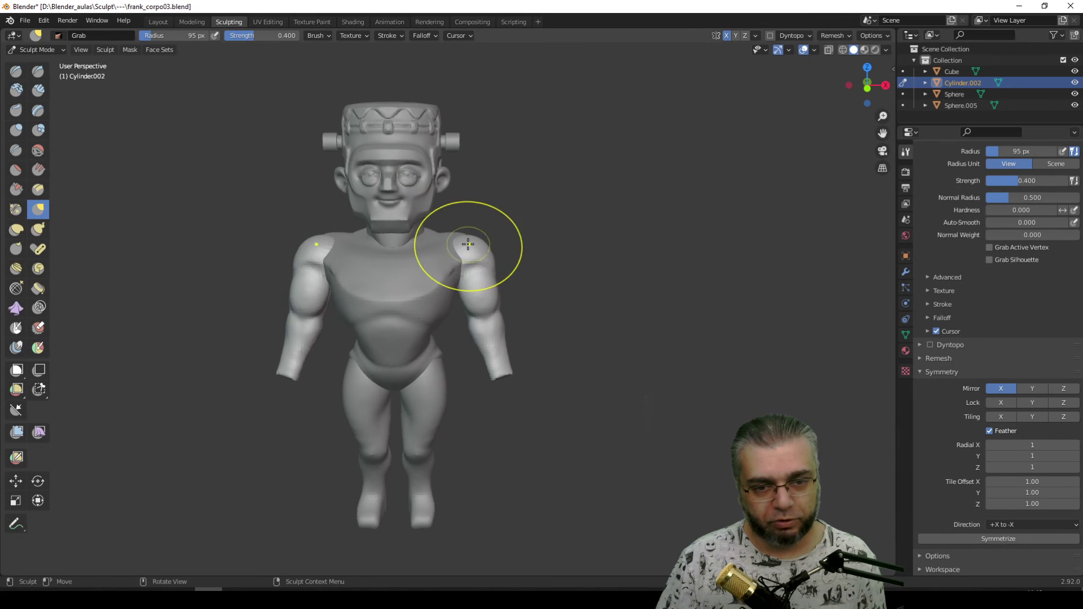
mouse_move(466, 249)
middle_mouse_down()
mouse_move(397, 256)
mouse_move(485, 290)
mouse_move(470, 273)
middle_mouse_up()
Reshape the shoulder with the Grab brush from behind, above and the side.
left_click_drag(470, 273, 455, 261)
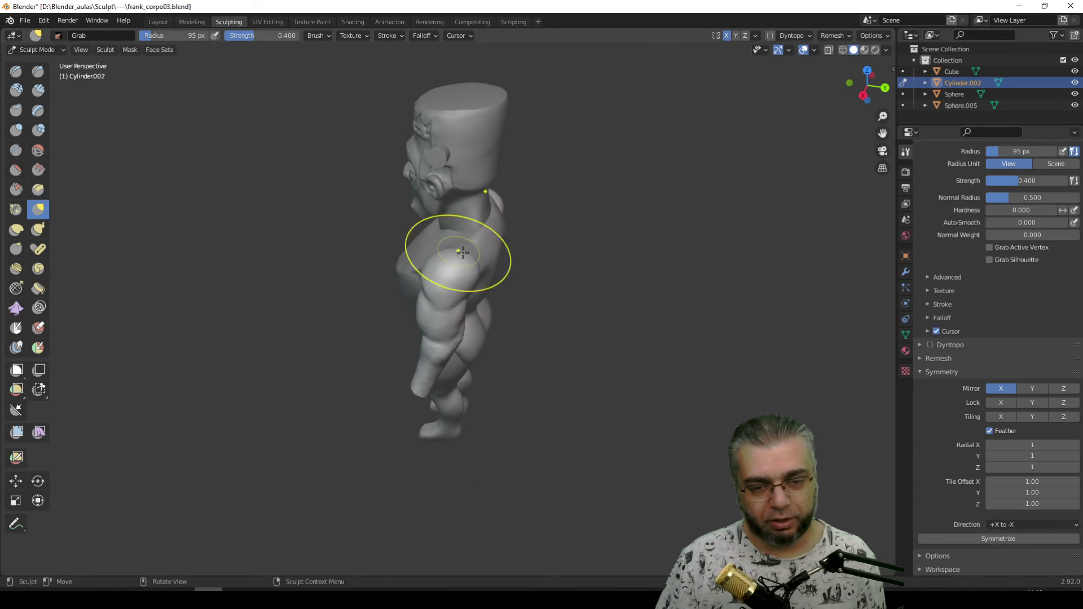
middle_click_drag(455, 261, 450, 259)
left_click_drag(449, 259, 461, 260)
middle_click_drag(461, 260, 447, 249)
left_click_drag(447, 249, 443, 249)
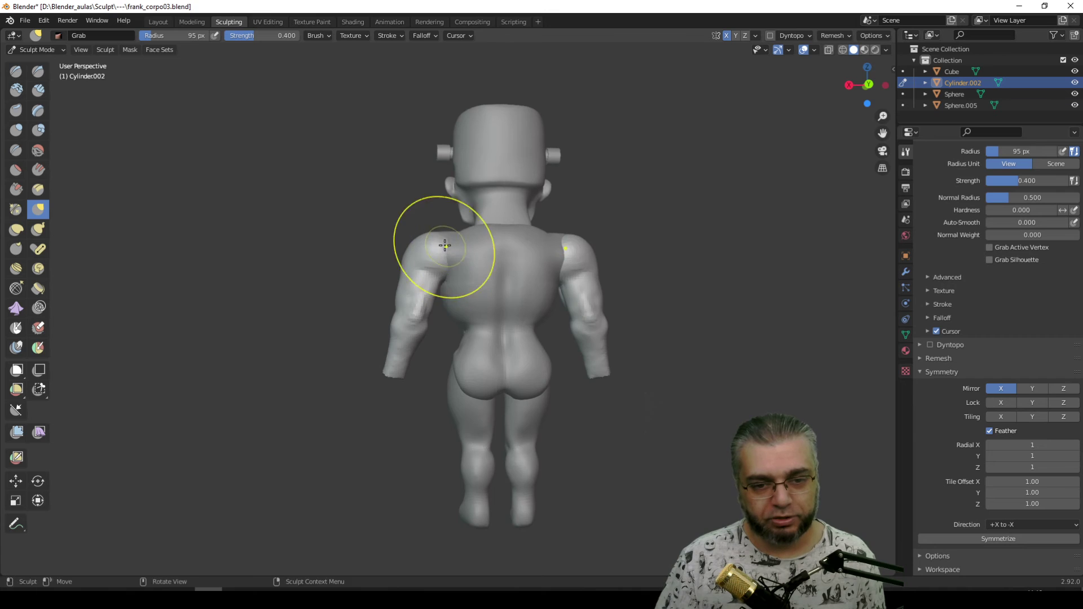
middle_click_drag(442, 249, 473, 294)
left_click_drag(473, 294, 454, 282)
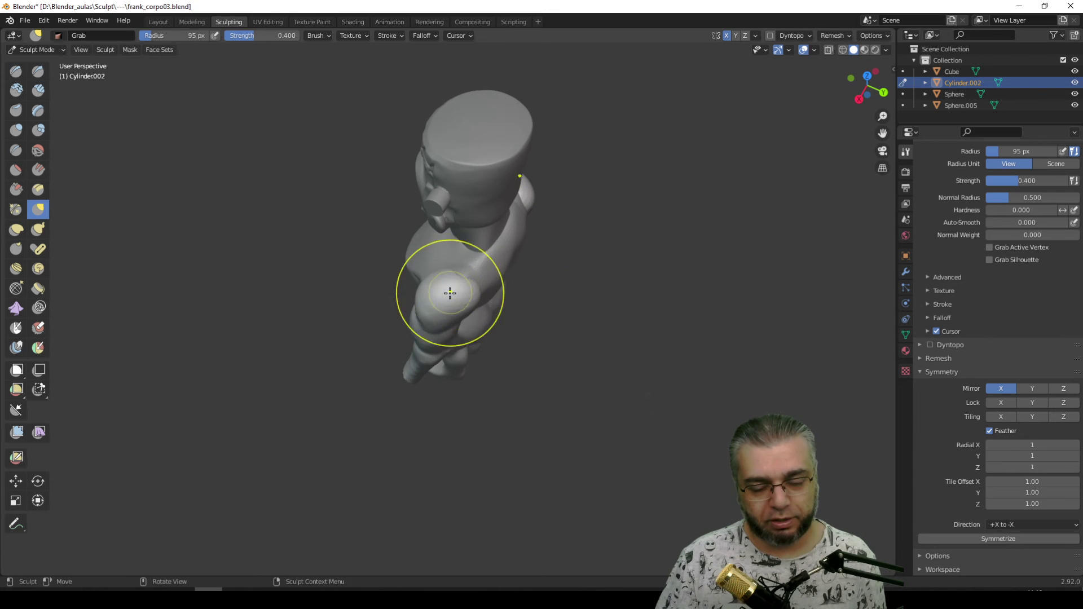
Pull the shoulder into place and draw the forearm slightly forward.
middle_click_drag(447, 286, 447, 242)
left_click_drag(447, 242, 451, 257)
middle_click_drag(450, 258, 459, 327)
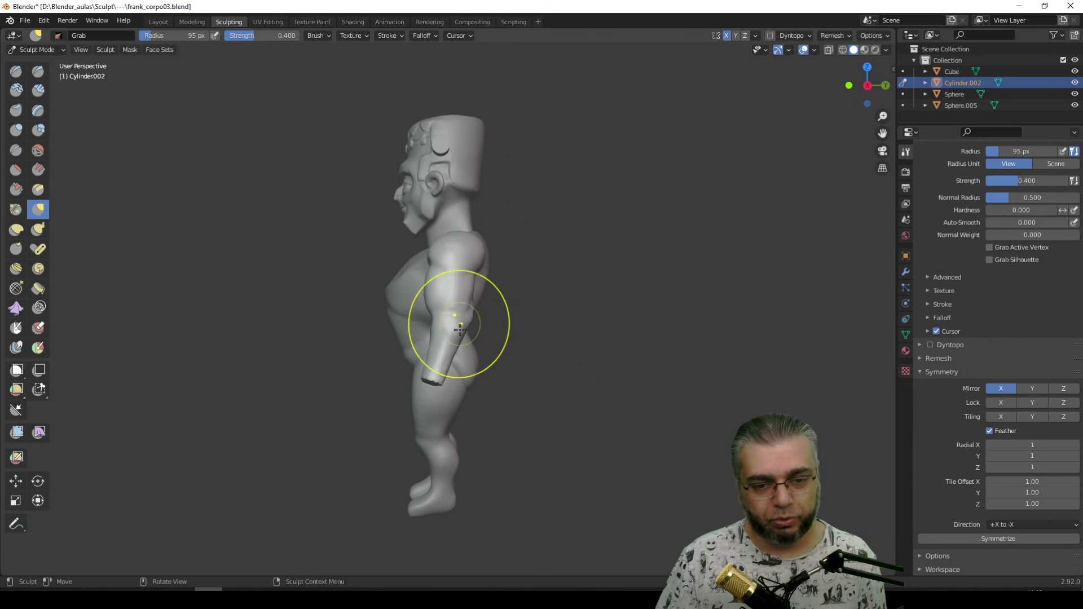
left_click_drag(459, 327, 432, 355)
Switch to the Inflate/Deflate brush with a 59 px radius.
left_click(16, 129)
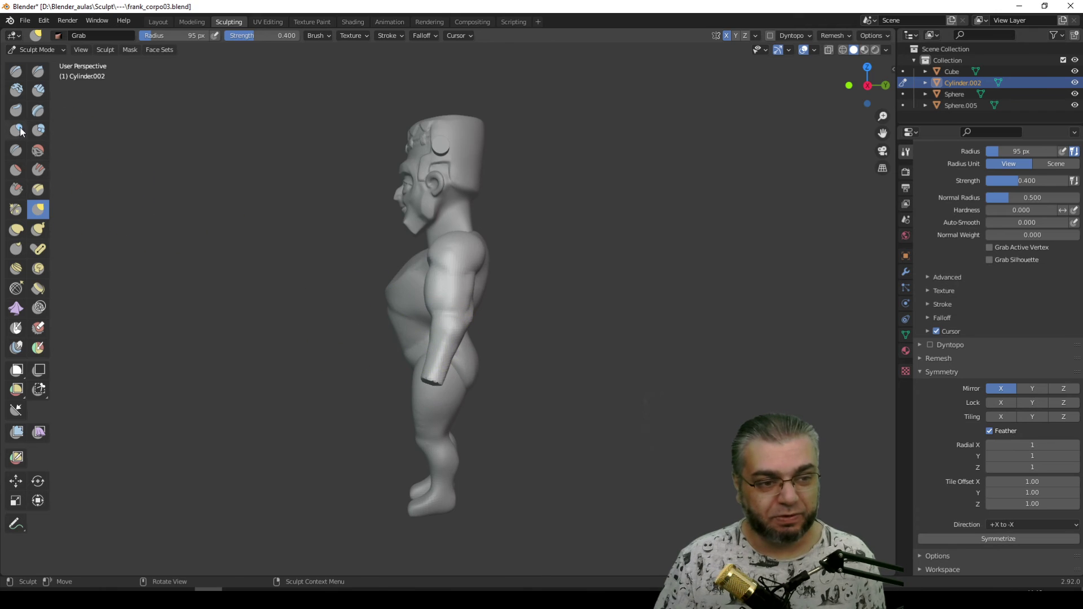
middle_click_drag(459, 289, 486, 308)
scroll(491, 316, "up", 2)
scroll(495, 319, "up", 2)
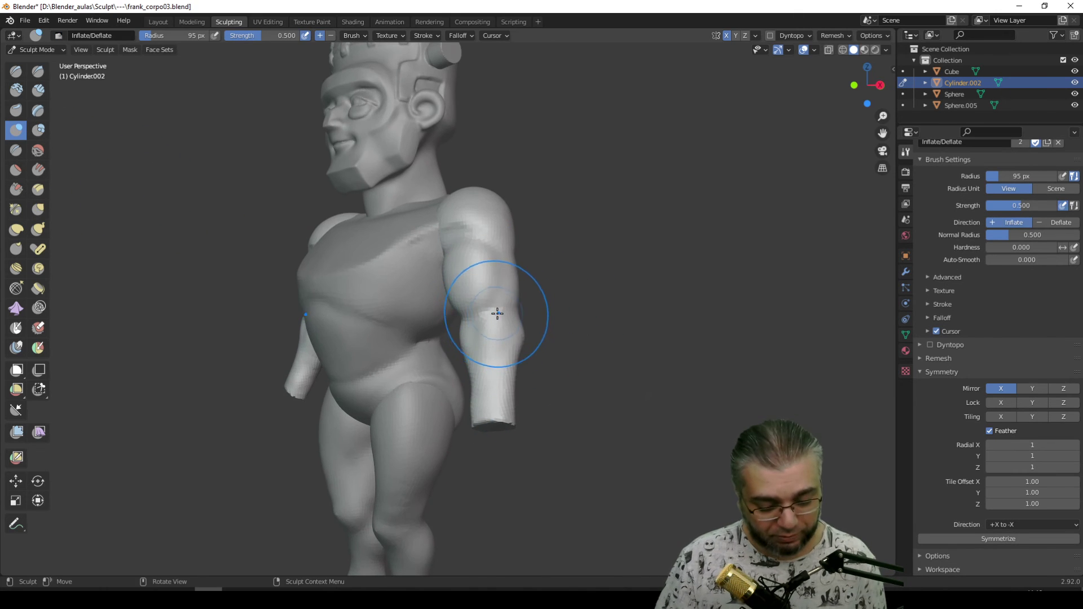
key("f")
left_click(505, 322)
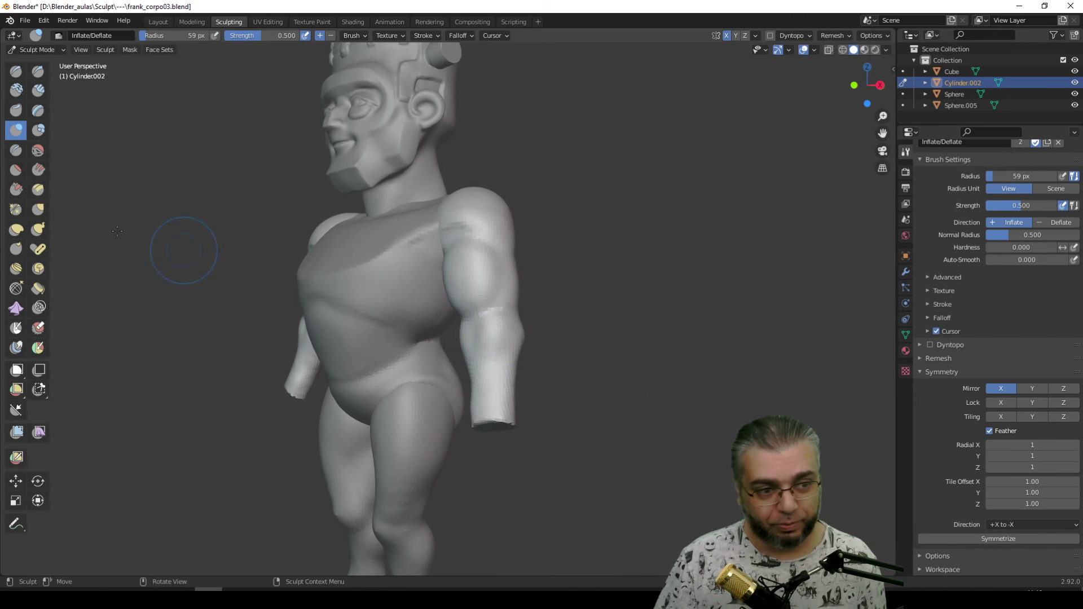
Inflate the right forearm along its length from several angles.
middle_click_drag(338, 270, 508, 338)
left_click_drag(507, 338, 526, 353)
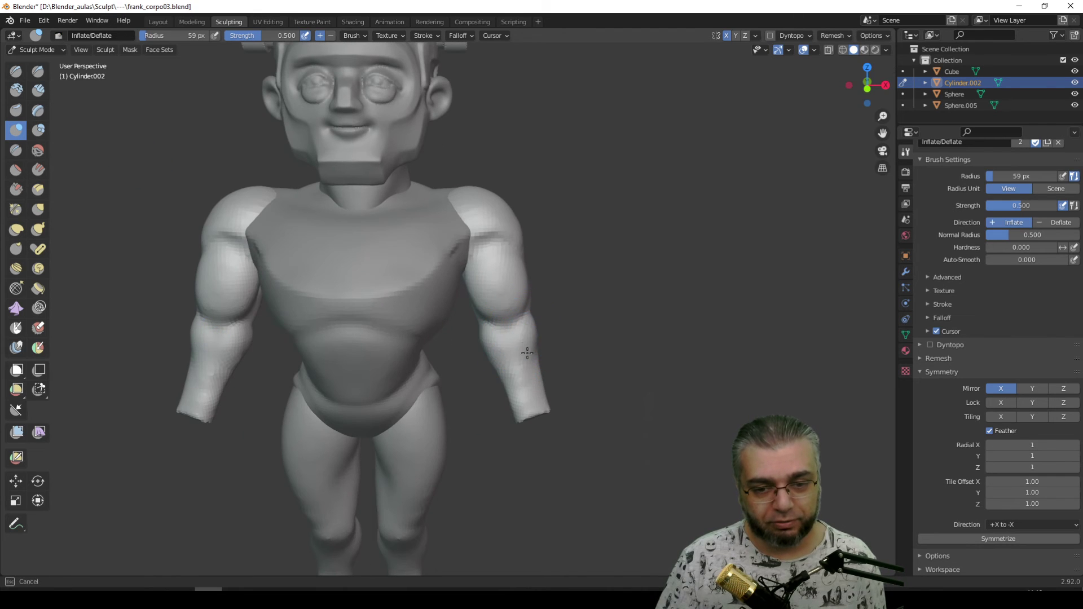
middle_click_drag(527, 344, 517, 339)
mouse_move(491, 331)
left_mouse_down()
mouse_move(495, 362)
mouse_move(519, 363)
left_mouse_up()
middle_click_drag(520, 363, 515, 351)
mouse_move(515, 352)
left_mouse_down()
mouse_move(512, 339)
mouse_move(536, 382)
mouse_move(512, 338)
mouse_move(525, 384)
left_mouse_up()
mouse_move(524, 383)
middle_mouse_down()
mouse_move(512, 362)
mouse_move(530, 409)
middle_mouse_up()
Zoom out and orbit to review the character's back.
scroll(512, 363, "down", 3)
scroll(533, 394, "down", 2)
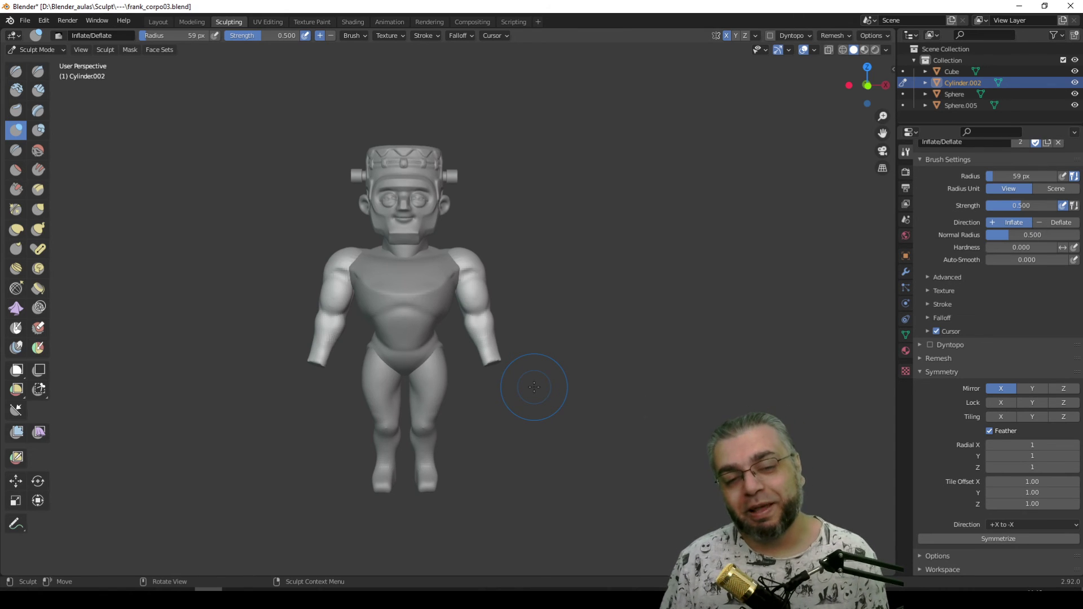
middle_click_drag(617, 323, 470, 394)
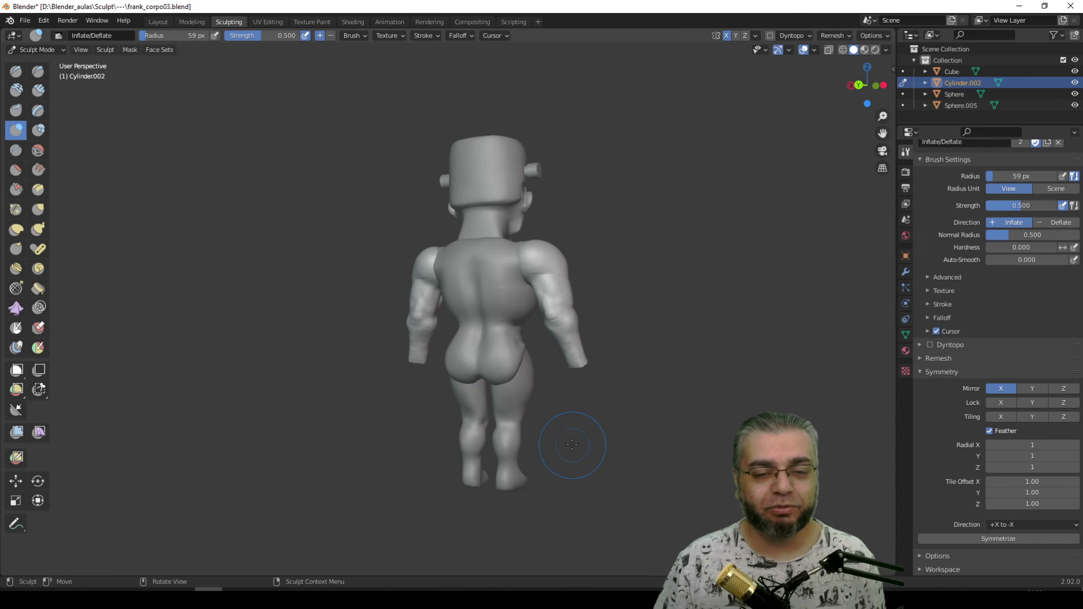
middle_click_drag(572, 444, 529, 402)
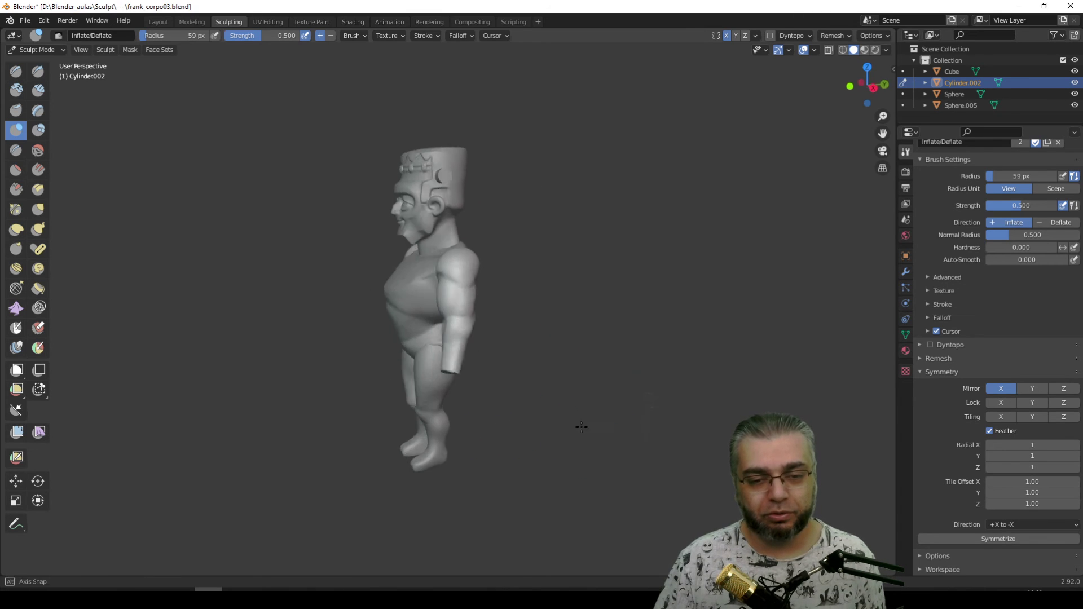
scroll(534, 394, "down", 1)
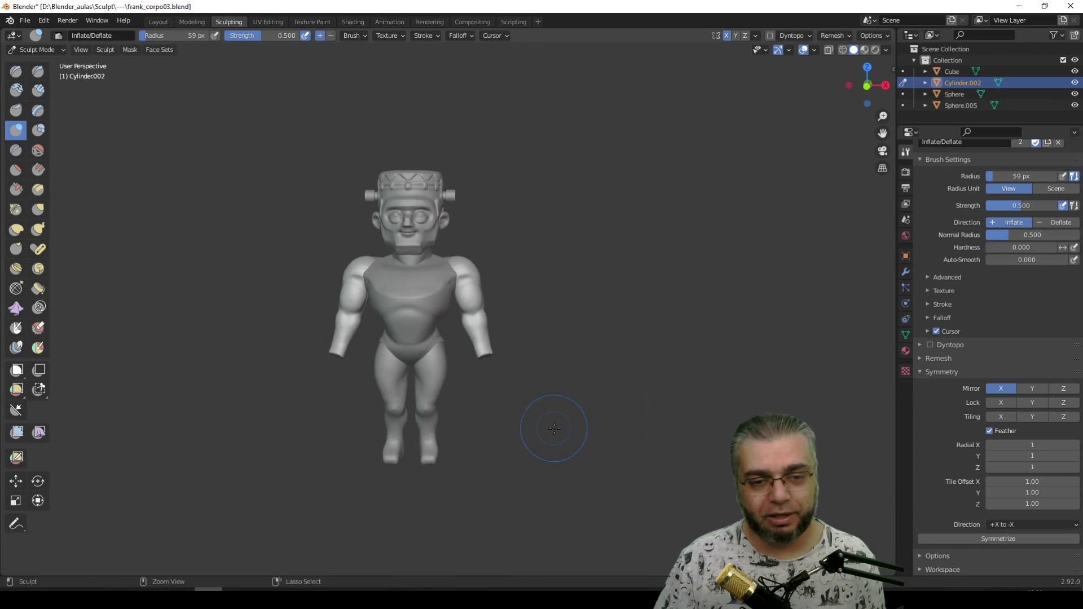
scroll(535, 410, "up", 1)
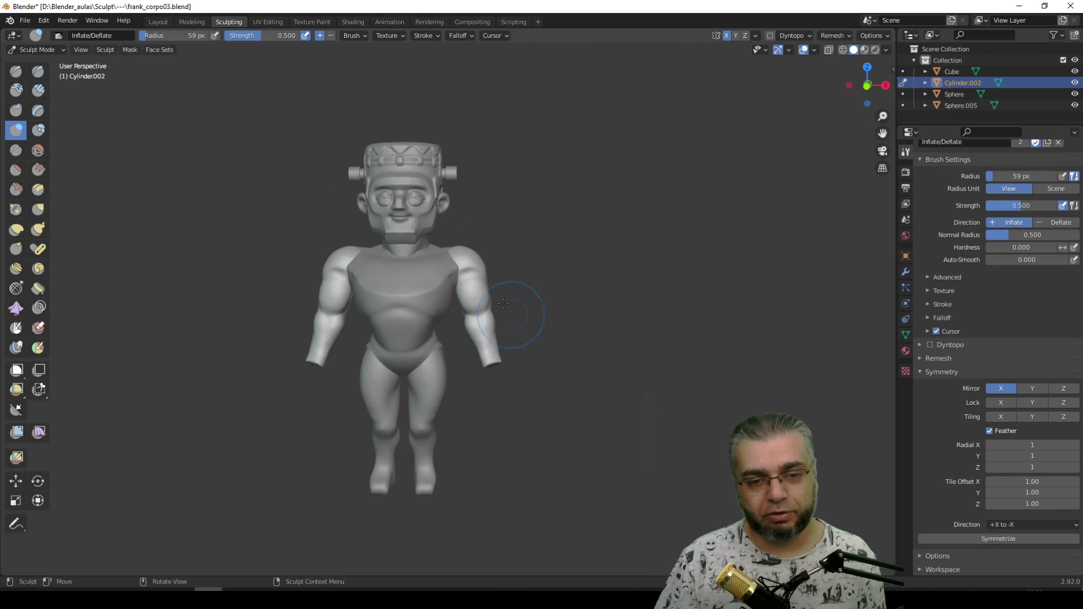
Select the head (Sphere) in Sculpt mode and view it close from the front.
left_click(158, 21)
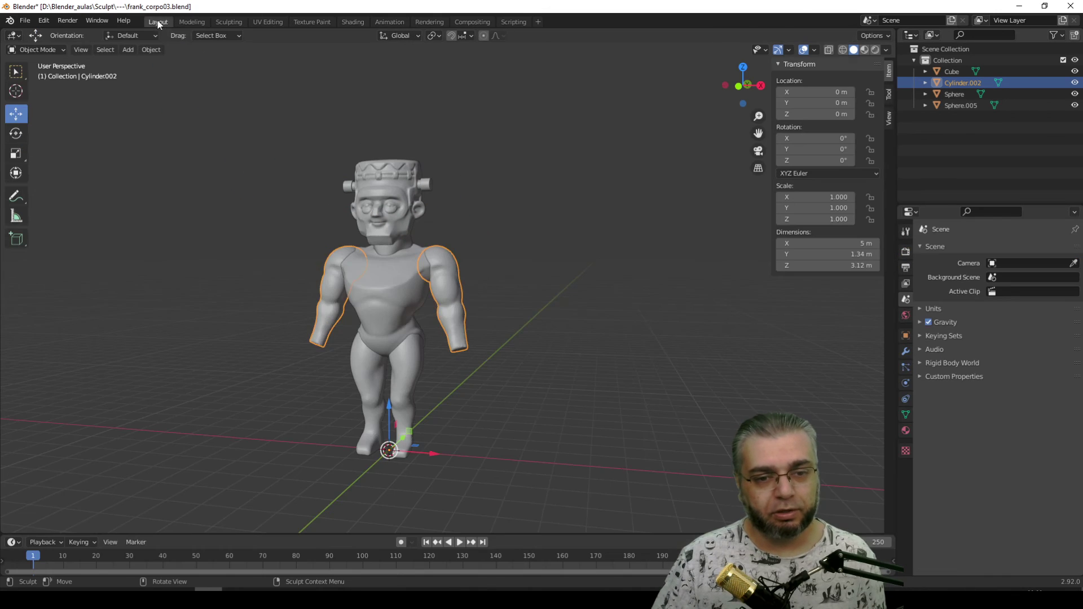
left_click(398, 228)
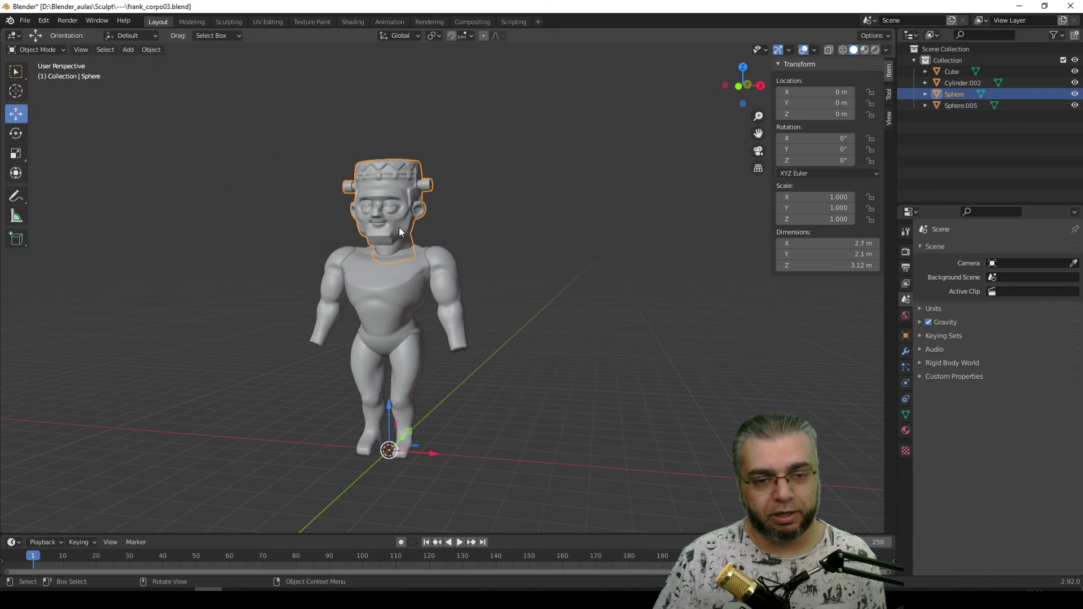
left_click(229, 21)
scroll(396, 247, "up", 2)
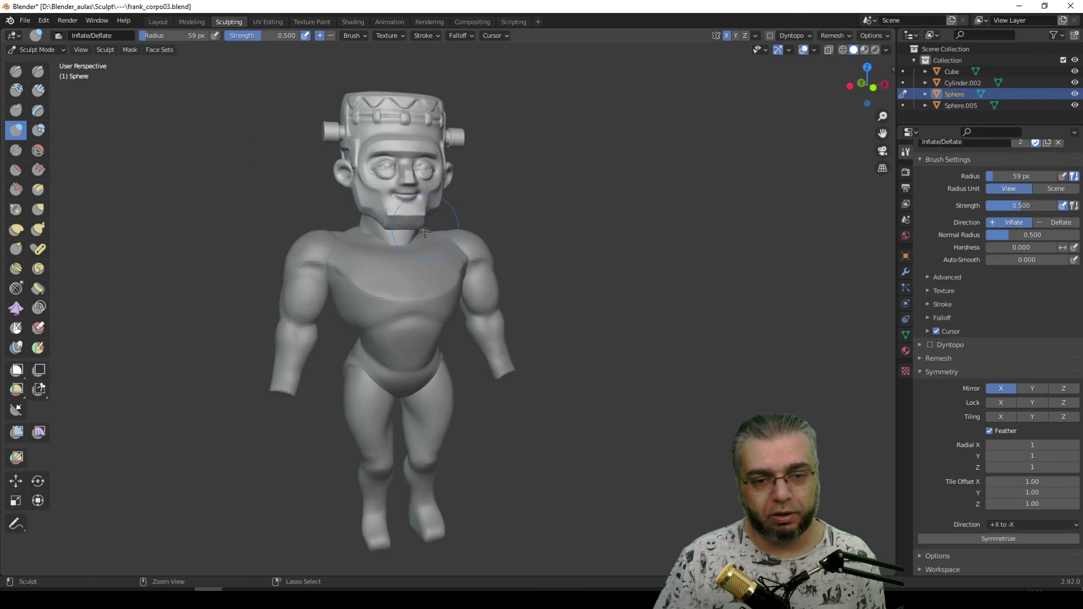
middle_click_drag(396, 246, 405, 232)
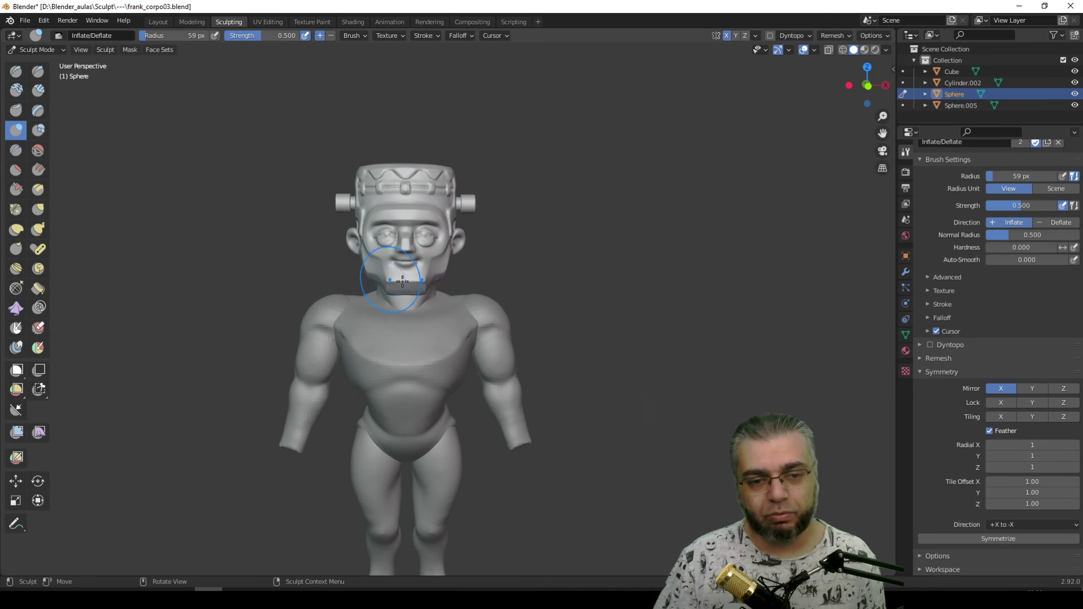
Return to sculpting the arms object (Cylinder.002).
left_click(157, 22)
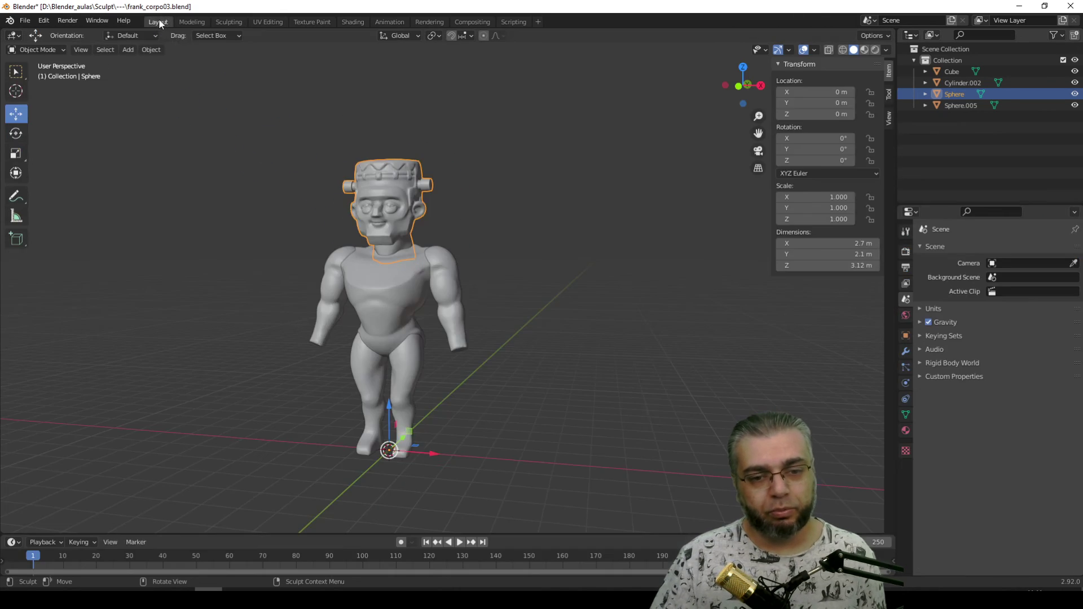
left_click(443, 291)
left_click(228, 22)
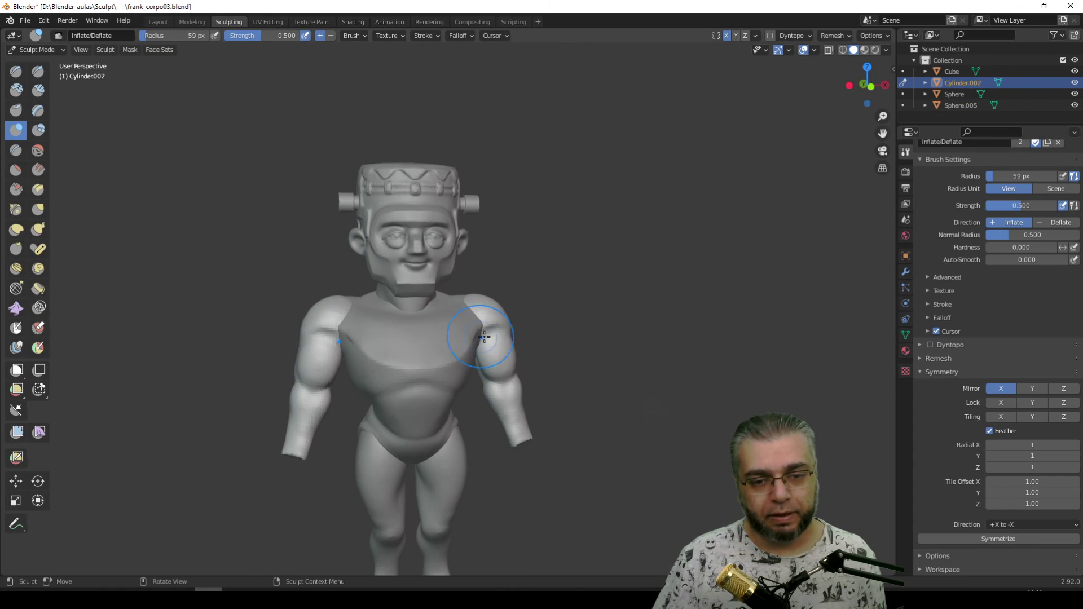
middle_click_drag(484, 337, 447, 326)
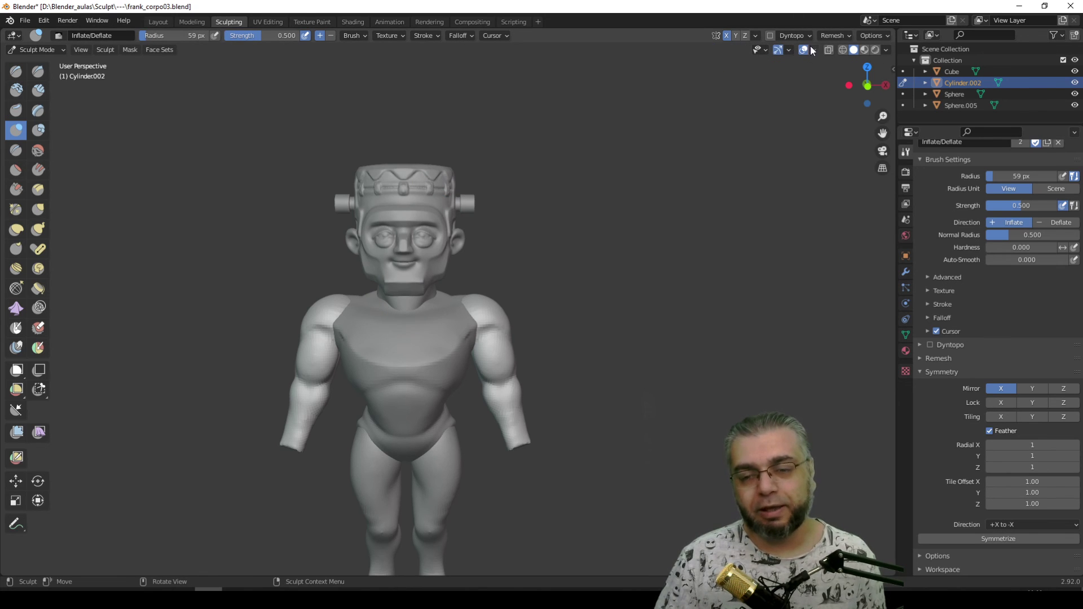
Adjust the Fade Inactive Geometry strength in the Viewport Overlays.
left_click(814, 52)
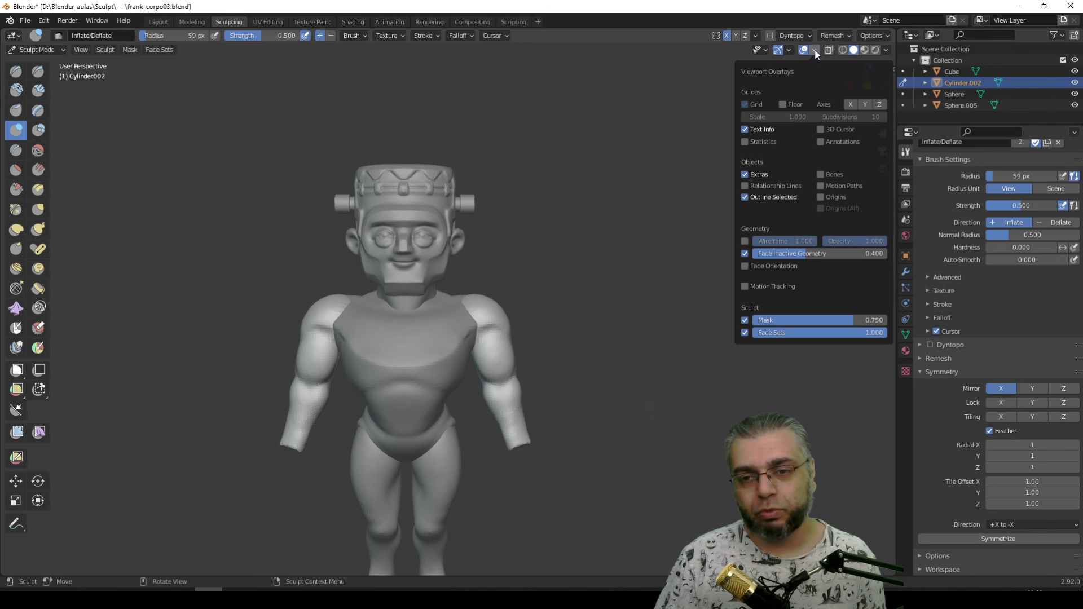
left_click(815, 49)
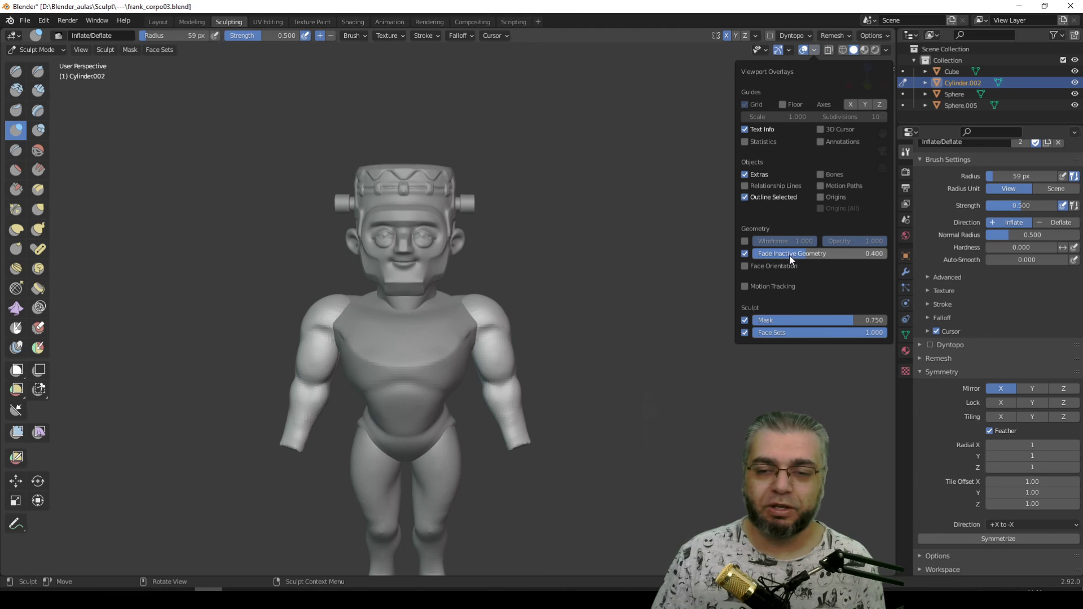
left_click_drag(790, 255, 877, 263)
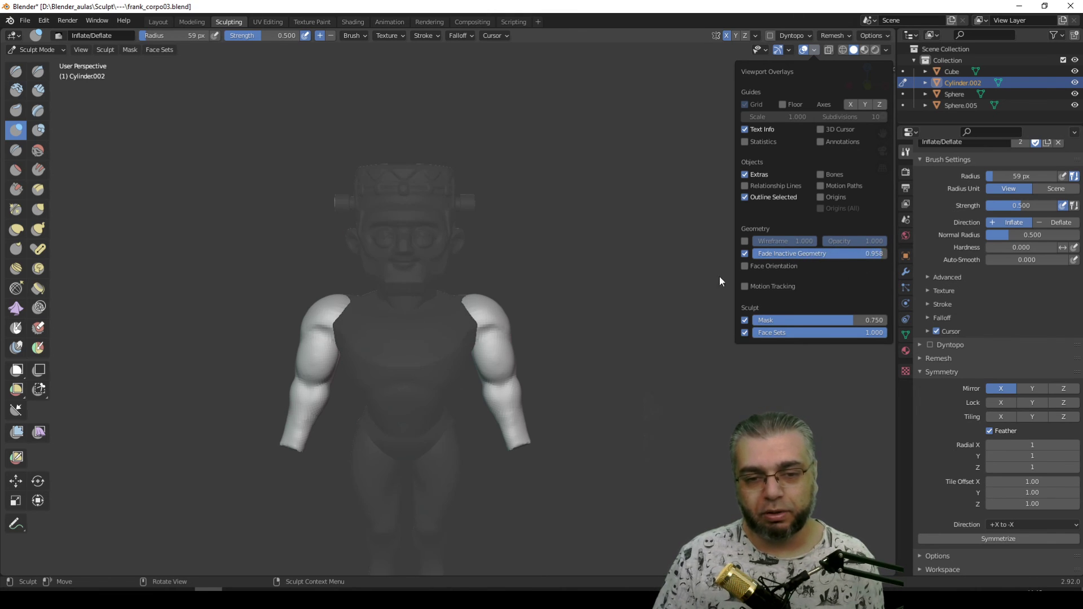
mouse_move(719, 277)
middle_mouse_down()
mouse_move(589, 247)
mouse_move(570, 211)
middle_mouse_up()
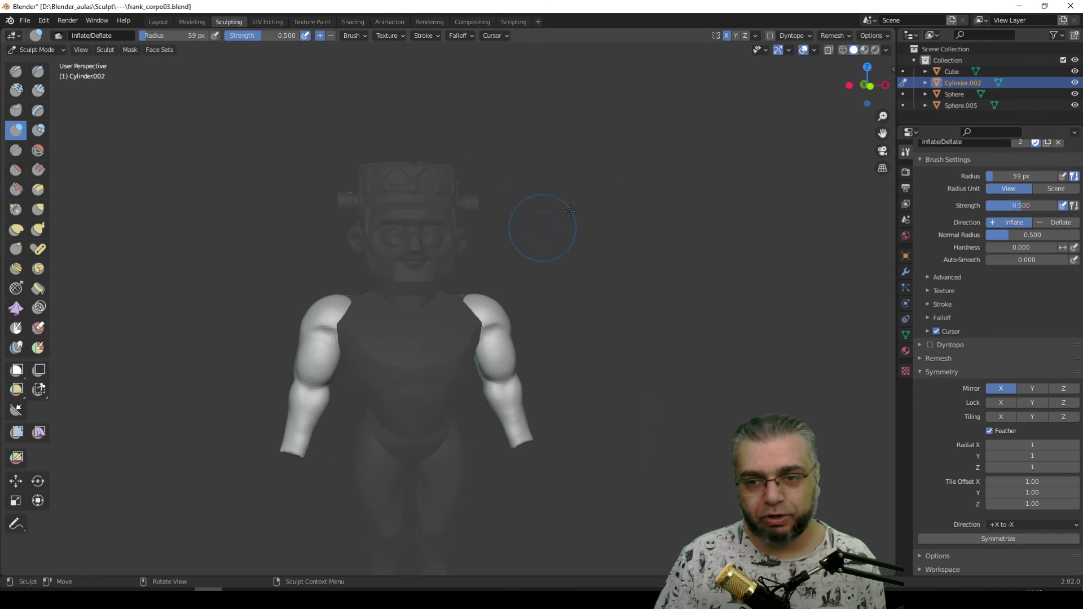
left_click(814, 51)
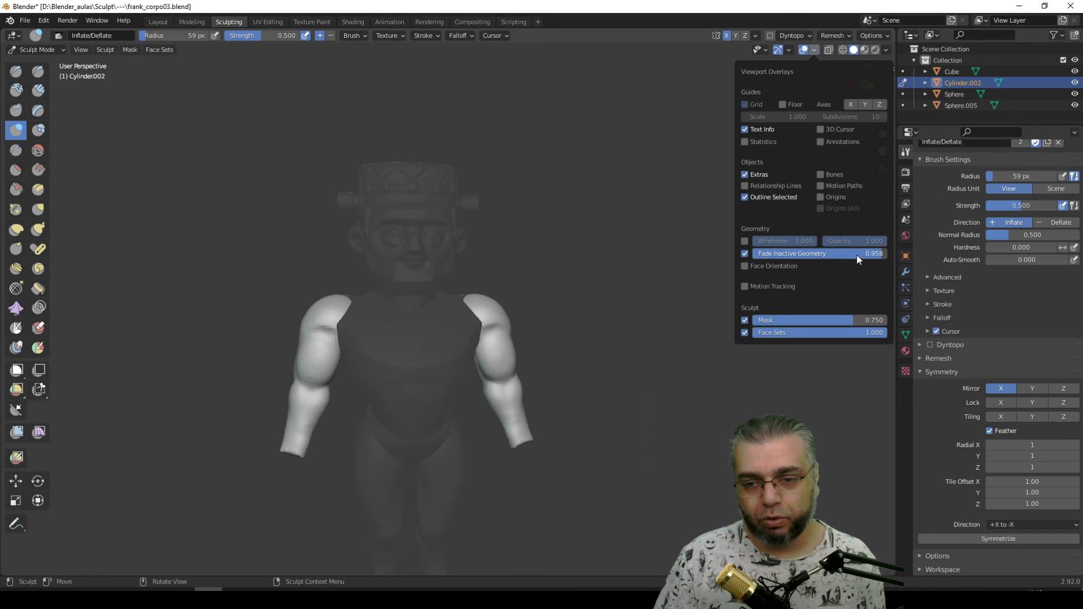
left_click_drag(856, 254, 741, 259)
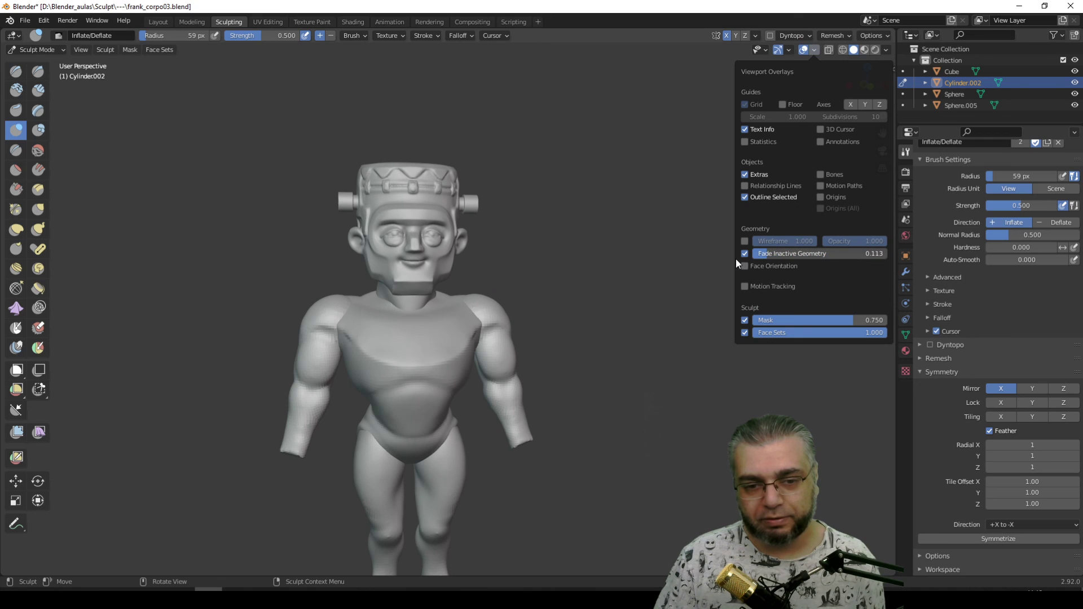
Inflate the right shoulder and upper arm, and turn off Fade Inactive Geometry.
middle_click_drag(598, 260, 508, 299)
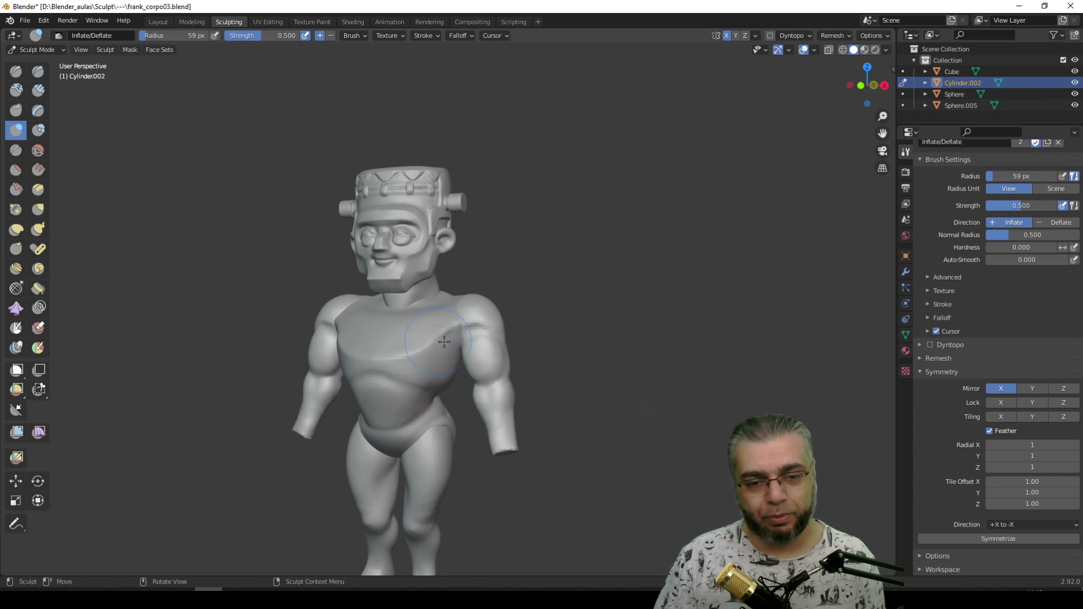
left_click_drag(484, 330, 487, 338)
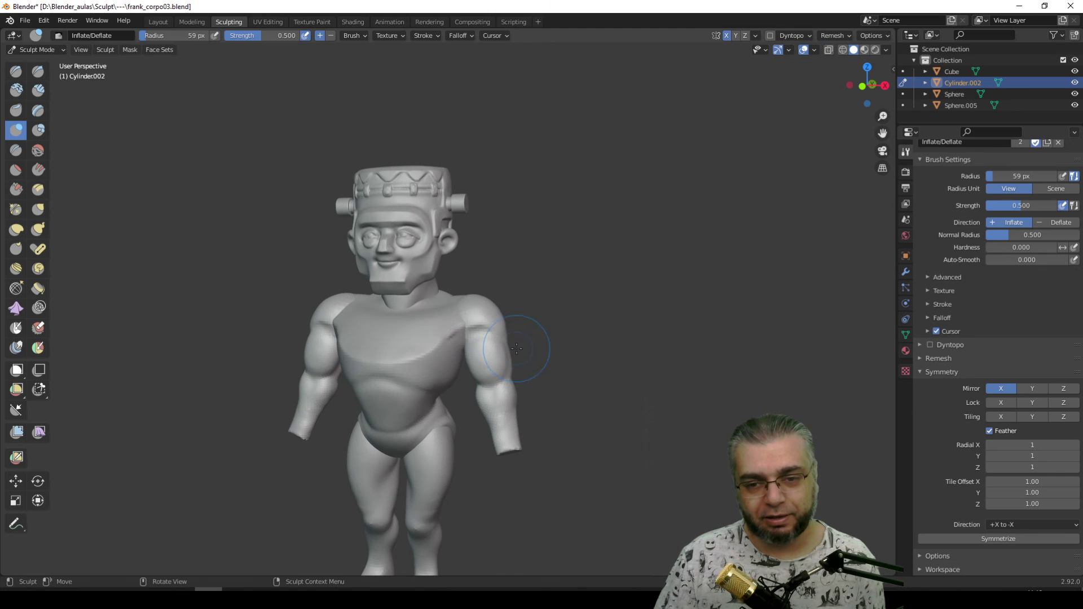
left_click(816, 51)
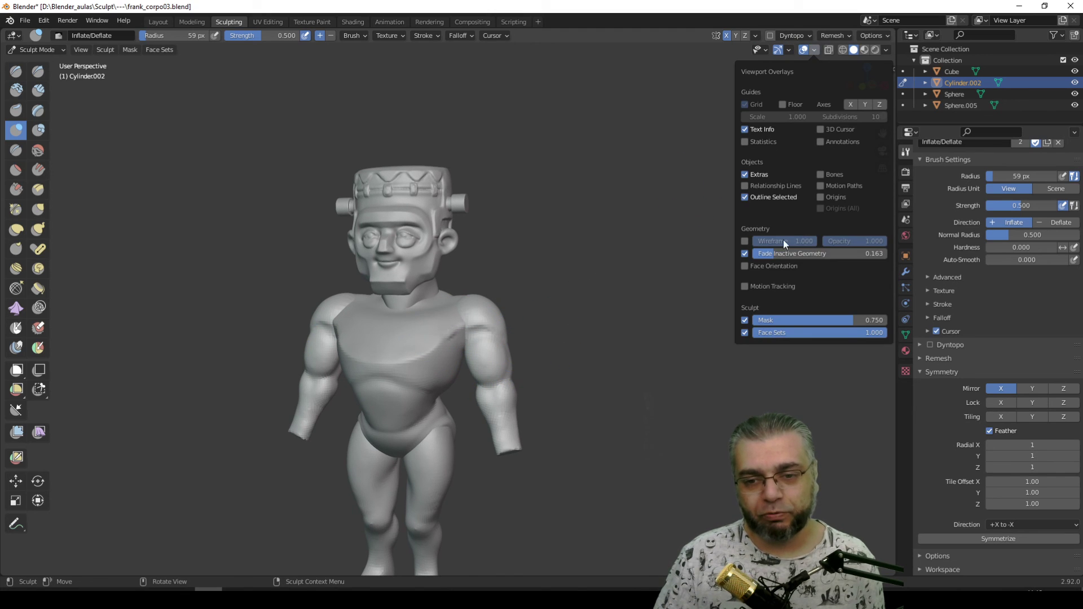
left_click(744, 254)
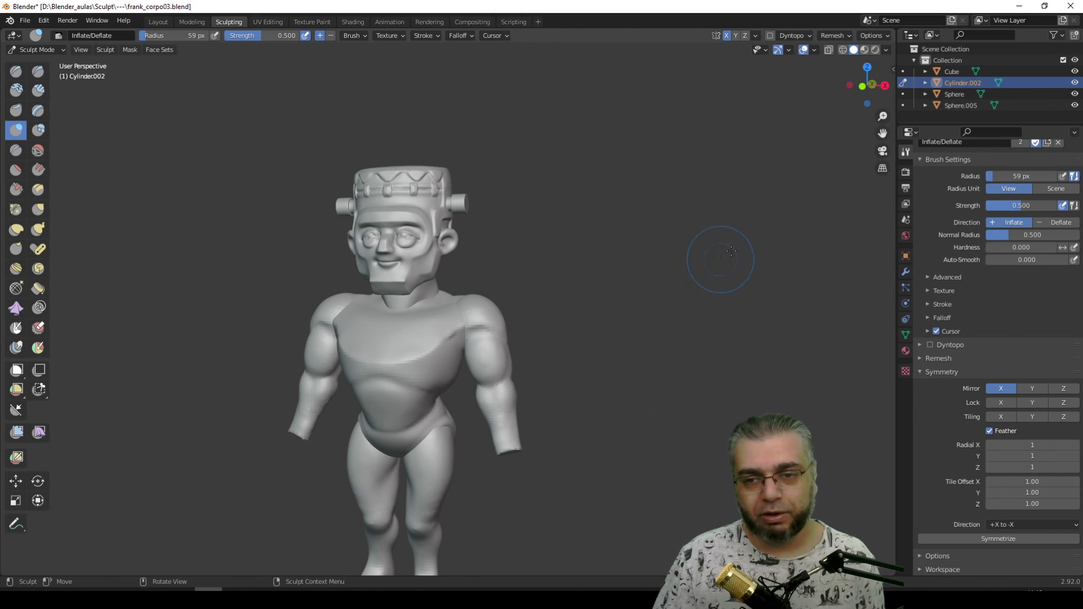
middle_click_drag(718, 248, 507, 305)
left_click_drag(474, 319, 491, 314)
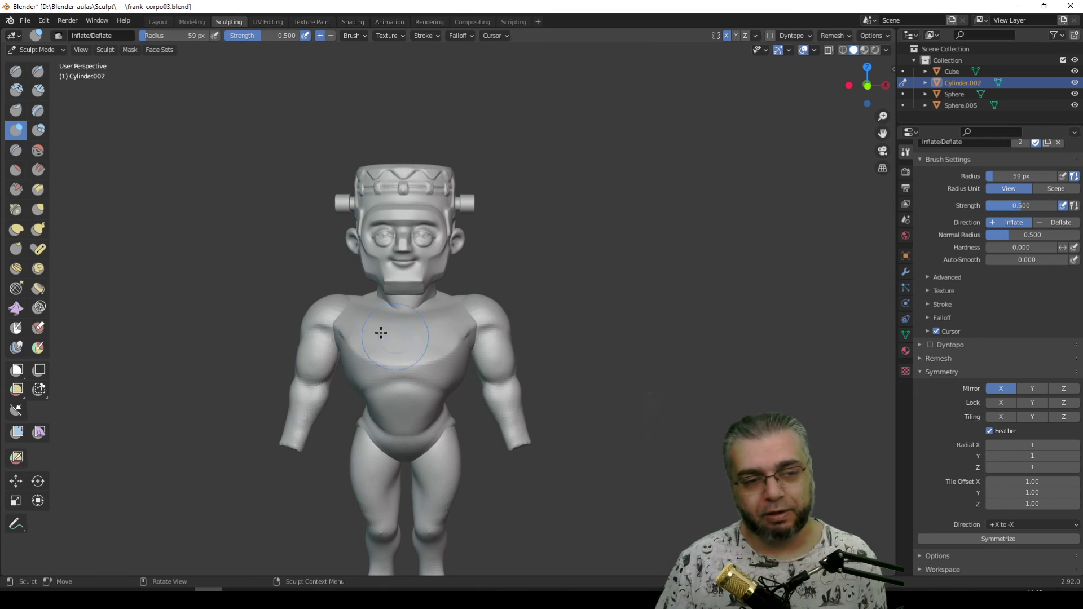
Build up clay over the shoulder with the Clay Strips brush, ending in front view.
middle_click_drag(380, 331, 333, 332)
left_click(38, 90)
middle_click_drag(144, 162, 471, 315)
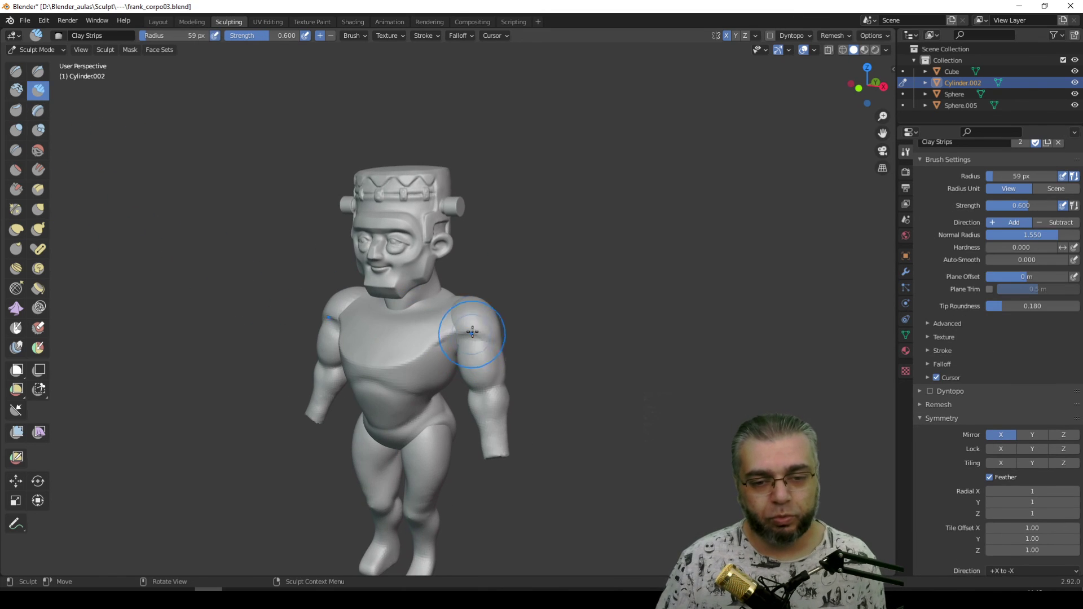
left_click_drag(472, 316, 471, 322)
mouse_move(498, 333)
middle_mouse_down()
mouse_move(447, 319)
mouse_move(475, 322)
middle_mouse_up()
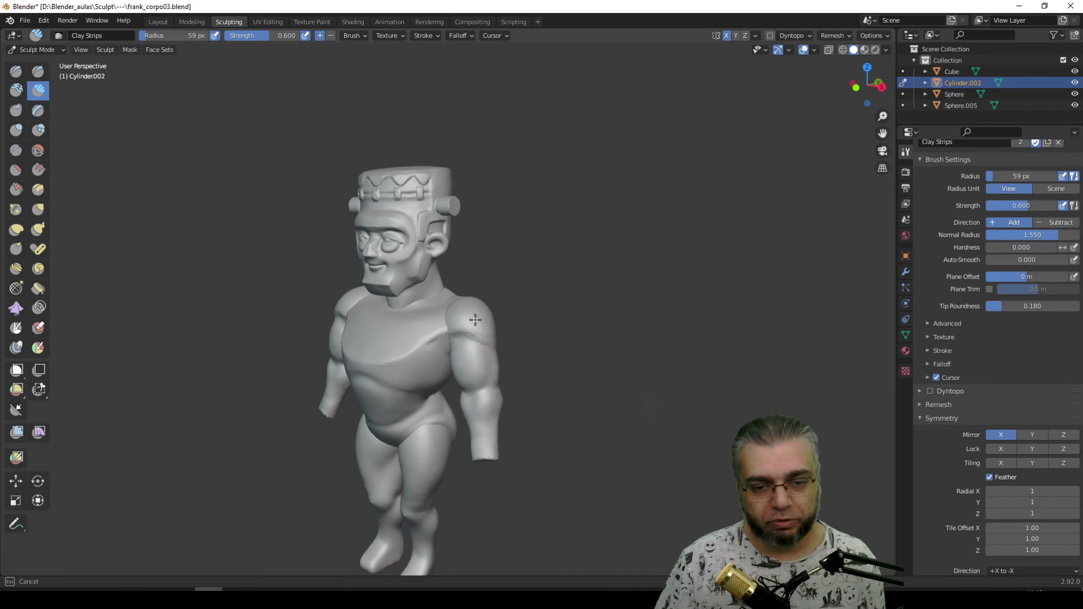
key("KP_1")
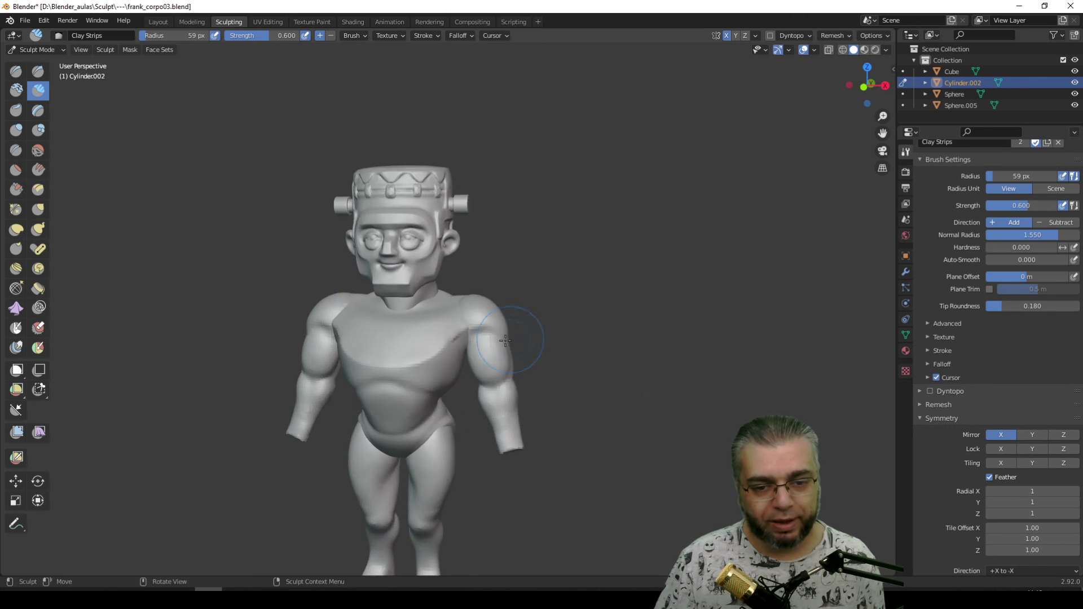